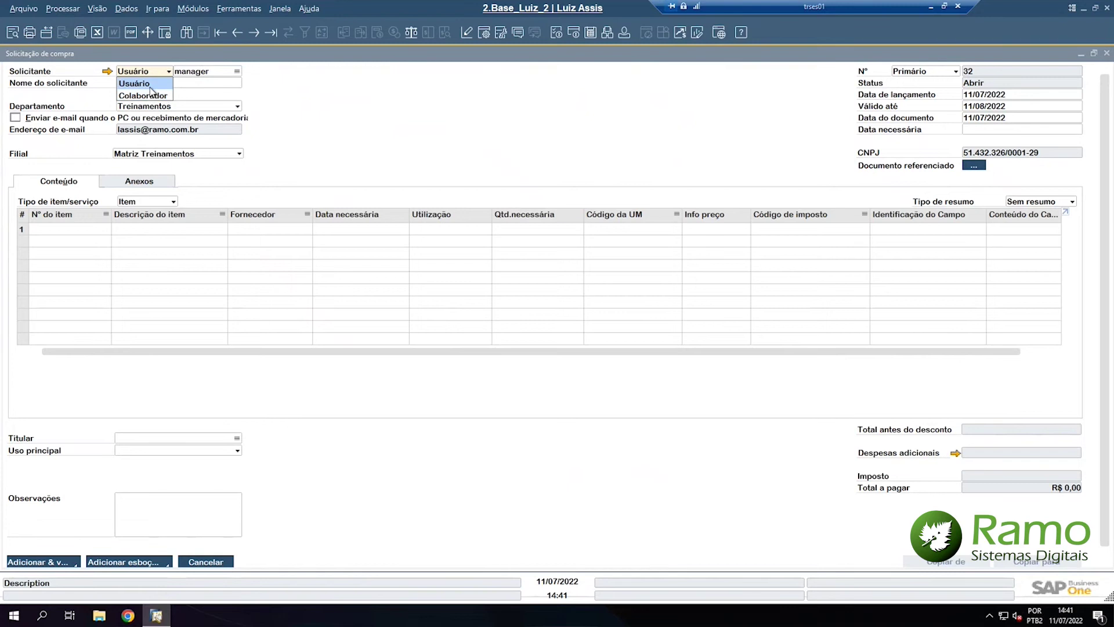
# - Keep the requester type as Usuário, review the requester's user definition, and close it without changes
pyautogui.click(148, 84)
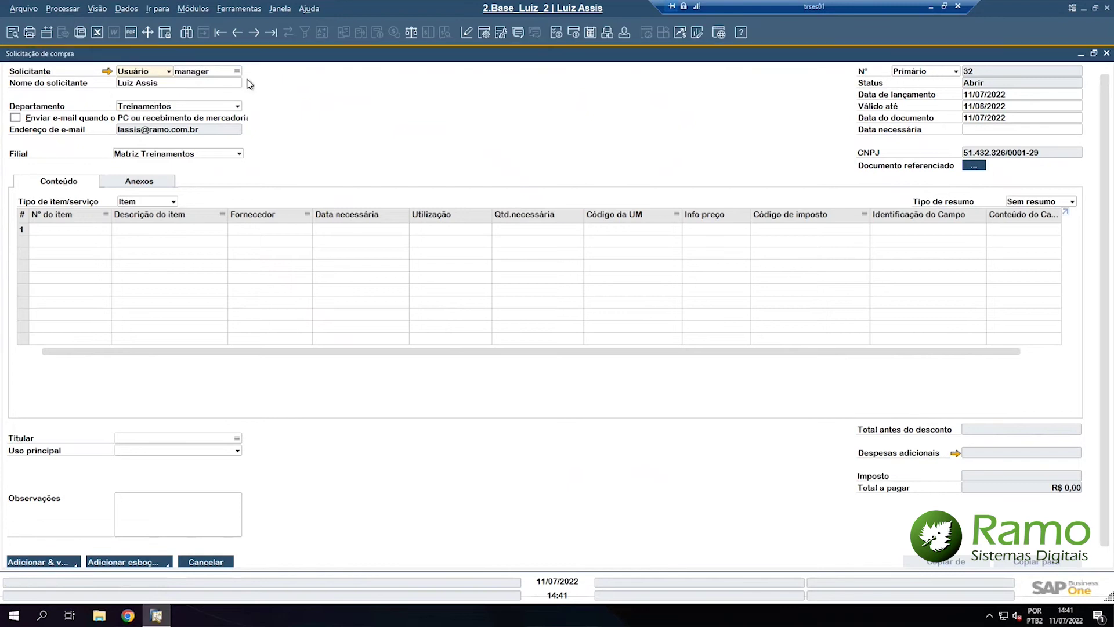
pyautogui.click(205, 75)
pyautogui.click(623, 35)
pyautogui.click(801, 103)
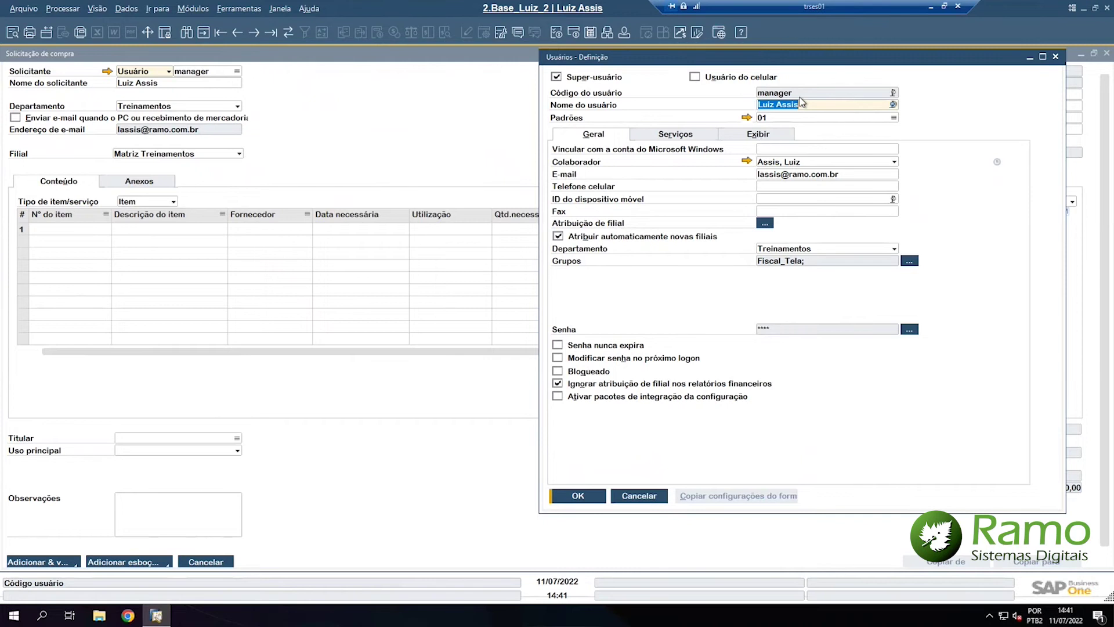
pyautogui.click(633, 495)
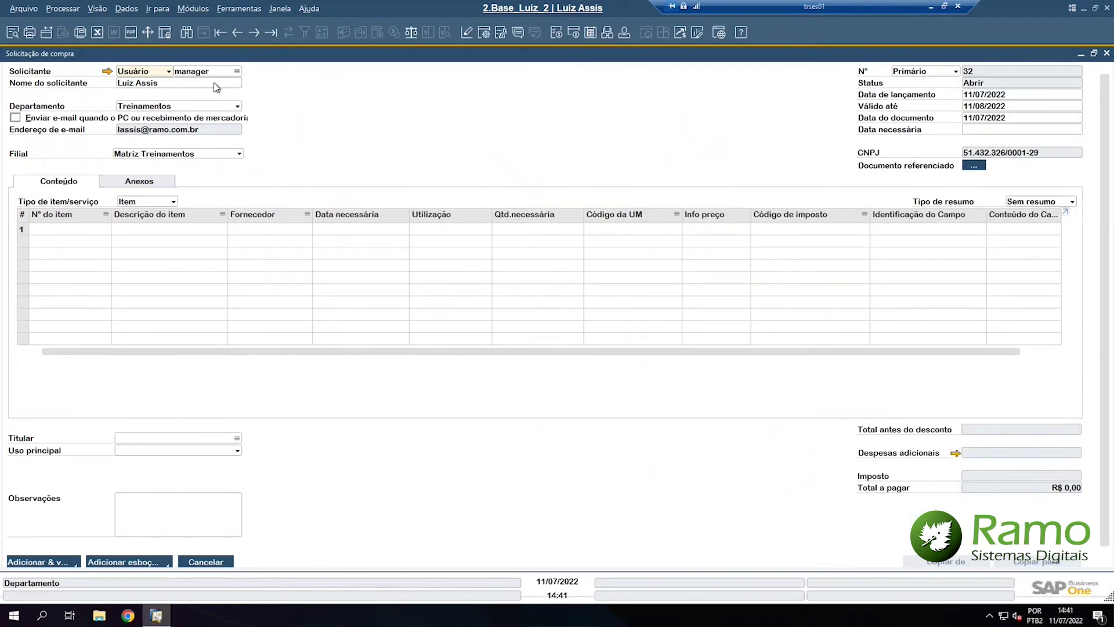
pyautogui.click(213, 83)
pyautogui.click(212, 83)
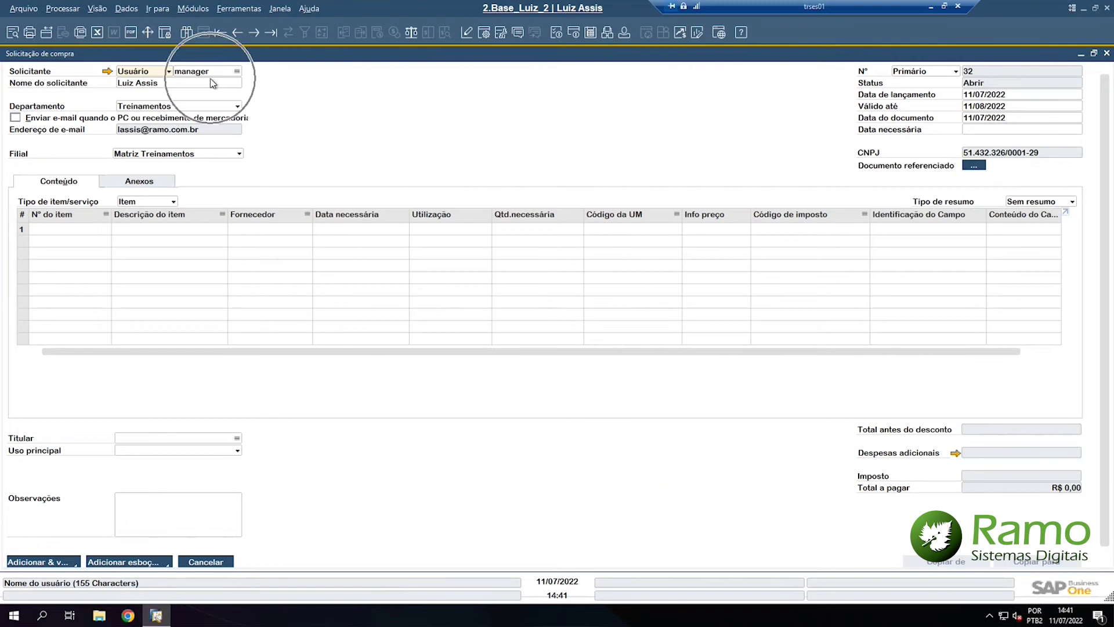
# - Switch the requester type to Colaborador and view the employee list without choosing anyone
pyautogui.click(151, 72)
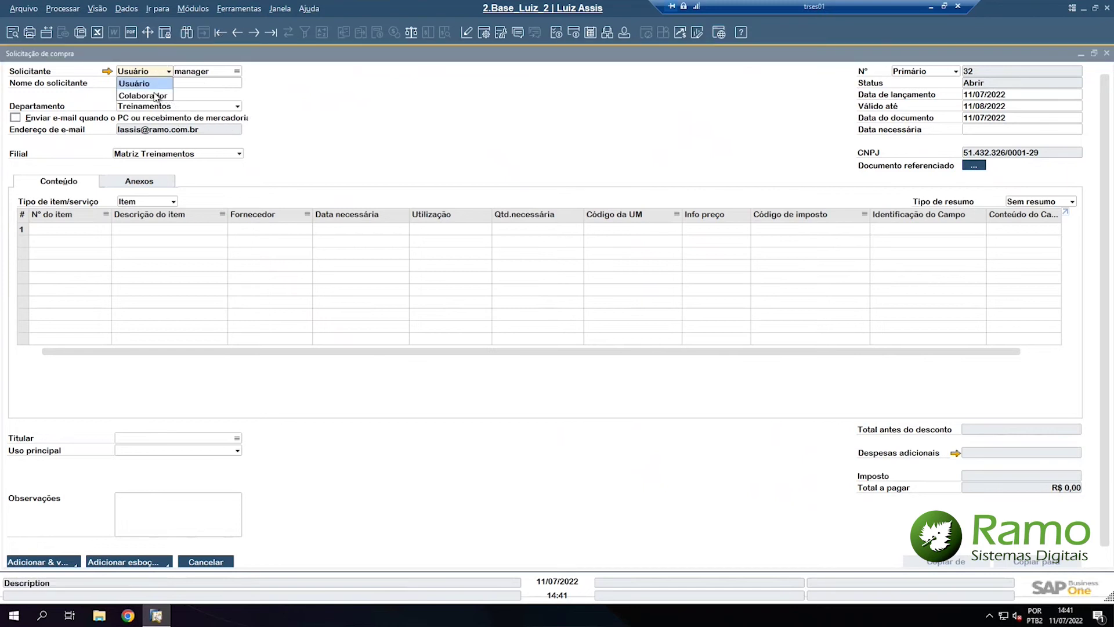
pyautogui.click(153, 96)
pyautogui.click(185, 71)
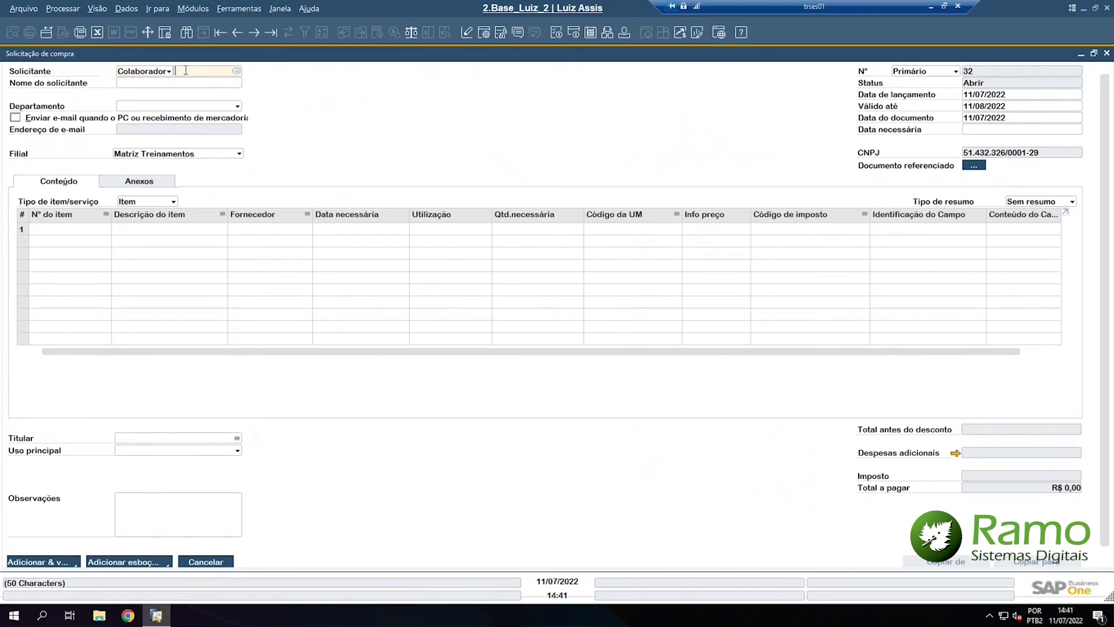
pyautogui.click(236, 71)
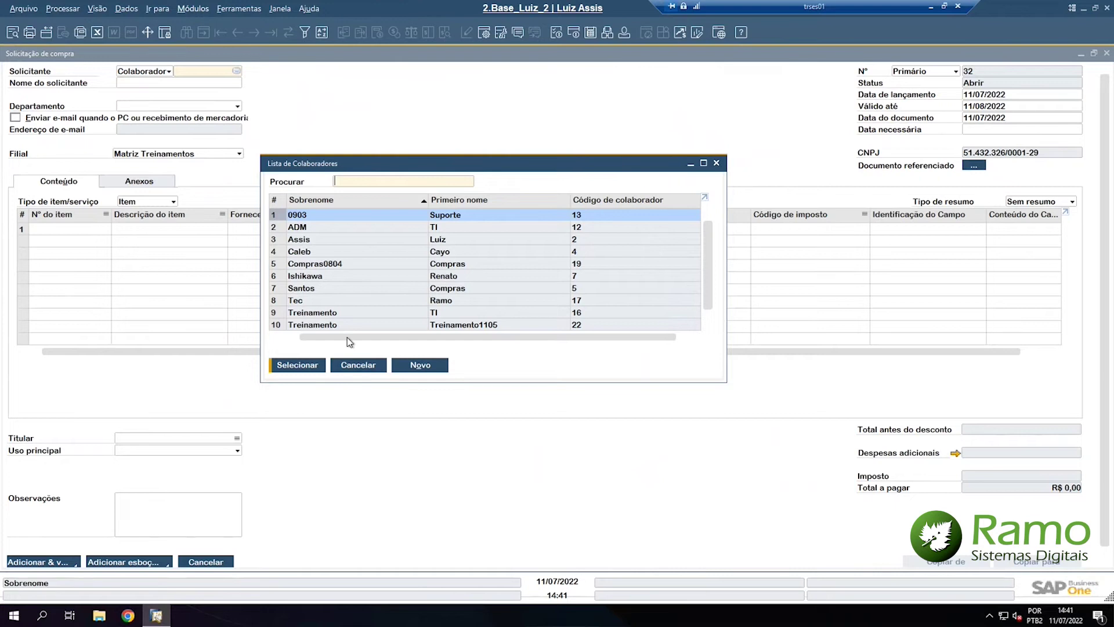
pyautogui.click(350, 366)
# - View the employee master data form (Cadastro de colaboradores) of the human resources module and close it
pyautogui.click(193, 8)
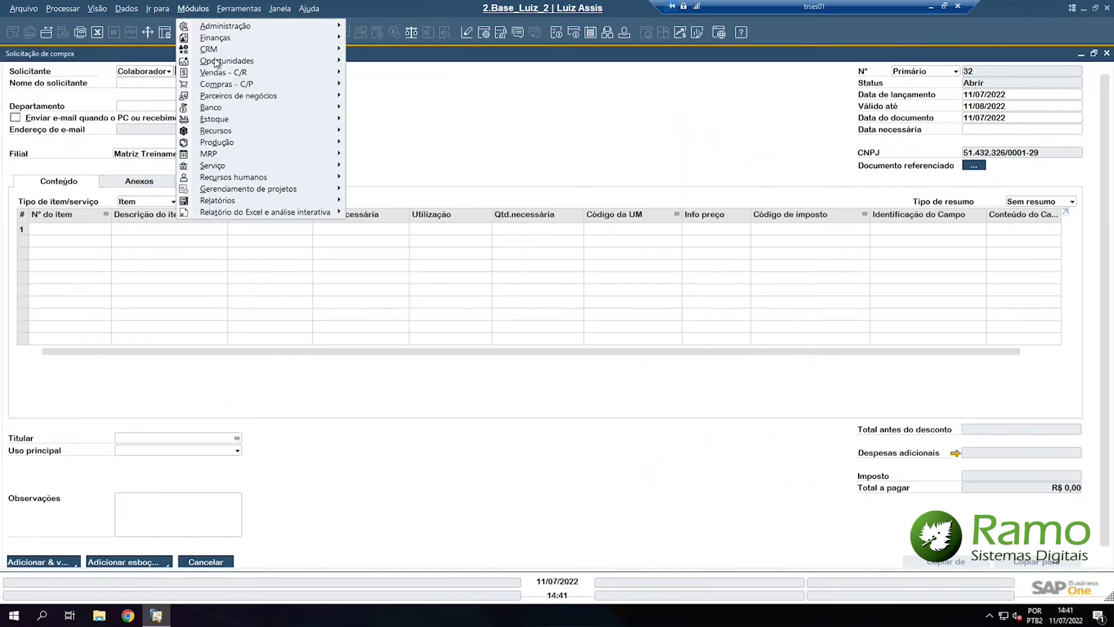
pyautogui.click(278, 177)
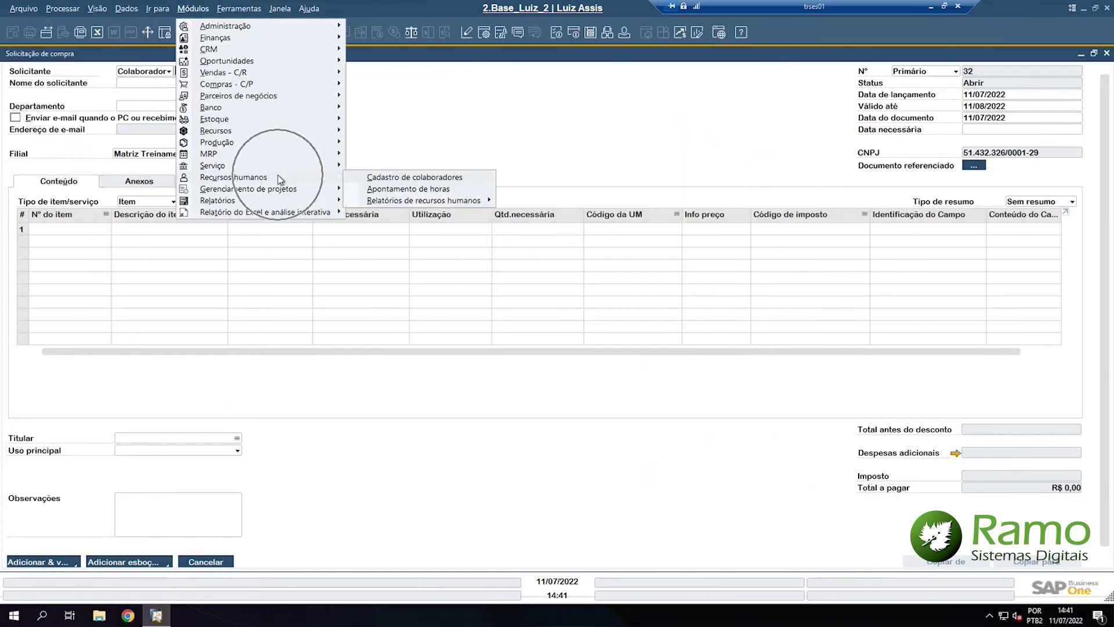
pyautogui.click(391, 179)
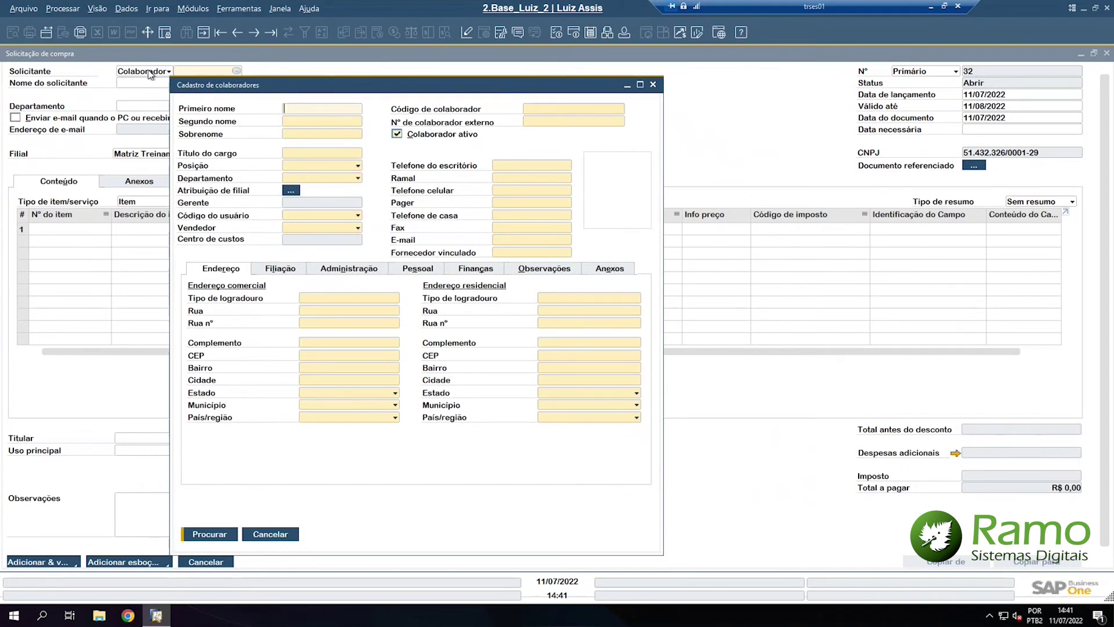
pyautogui.click(269, 533)
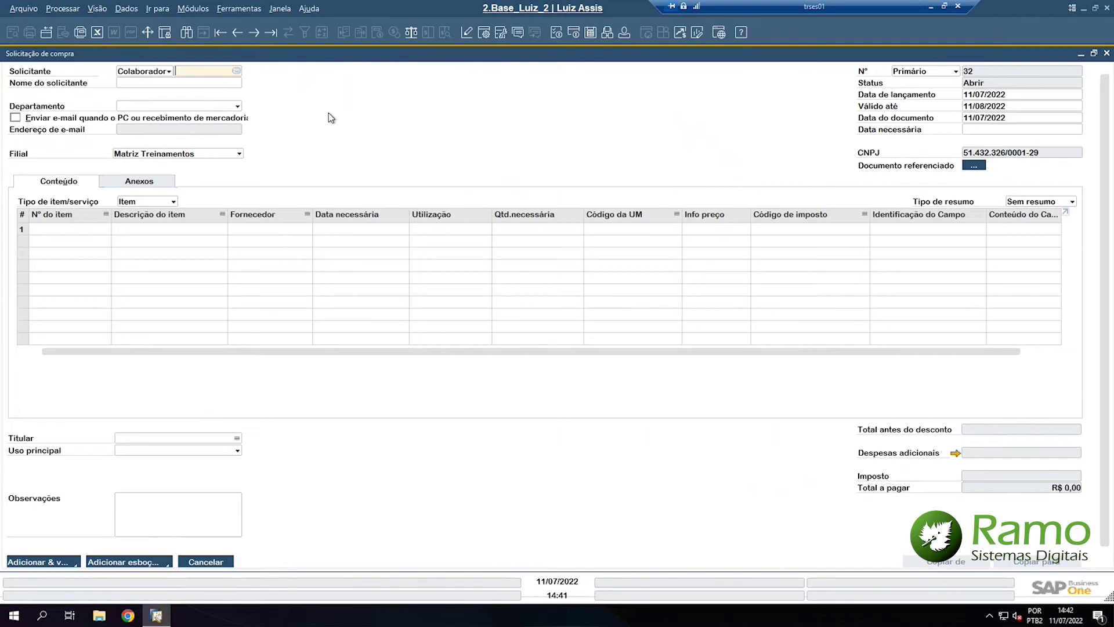
# - Choose an employee from the employee list as requester and review the linked employee record
pyautogui.press('Tab')
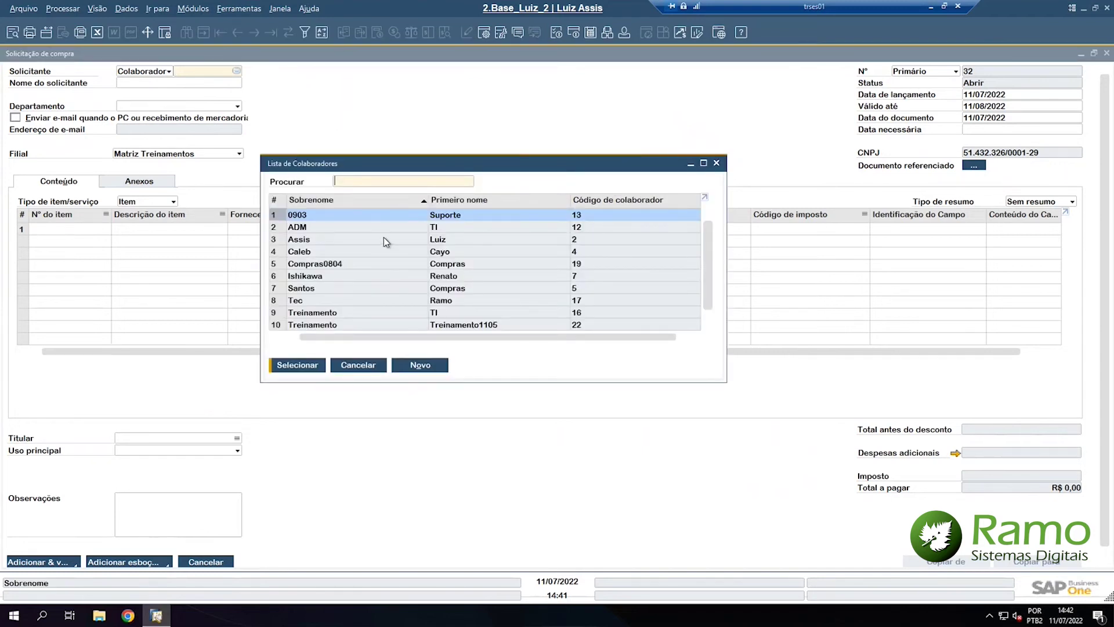
pyautogui.doubleClick(384, 238)
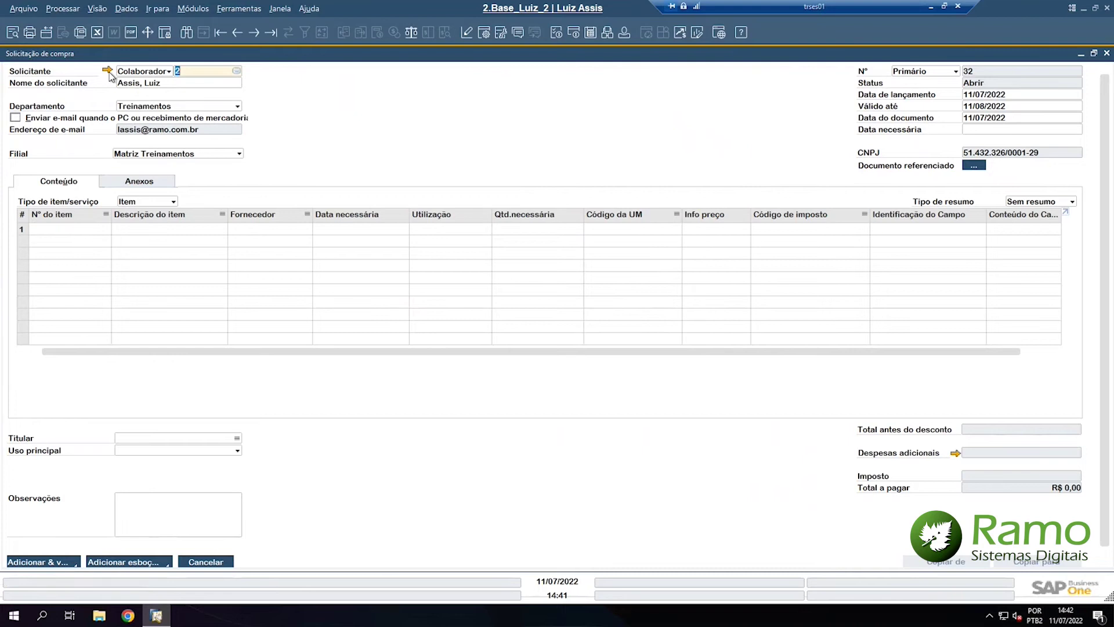
pyautogui.click(106, 70)
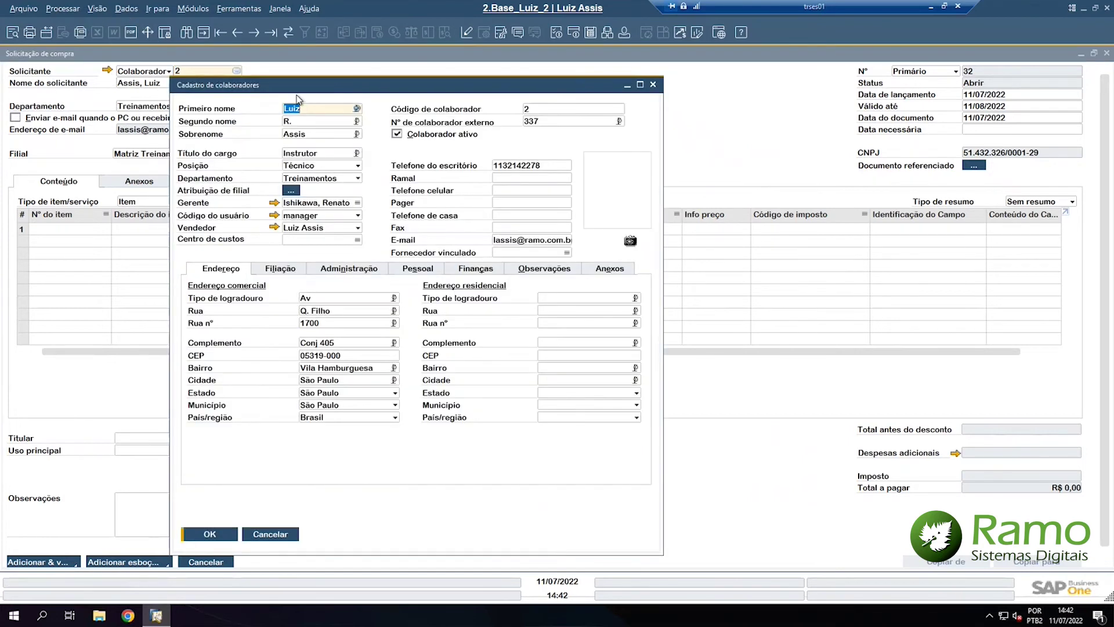
pyautogui.moveTo(298, 93); pyautogui.dragTo(393, 90)
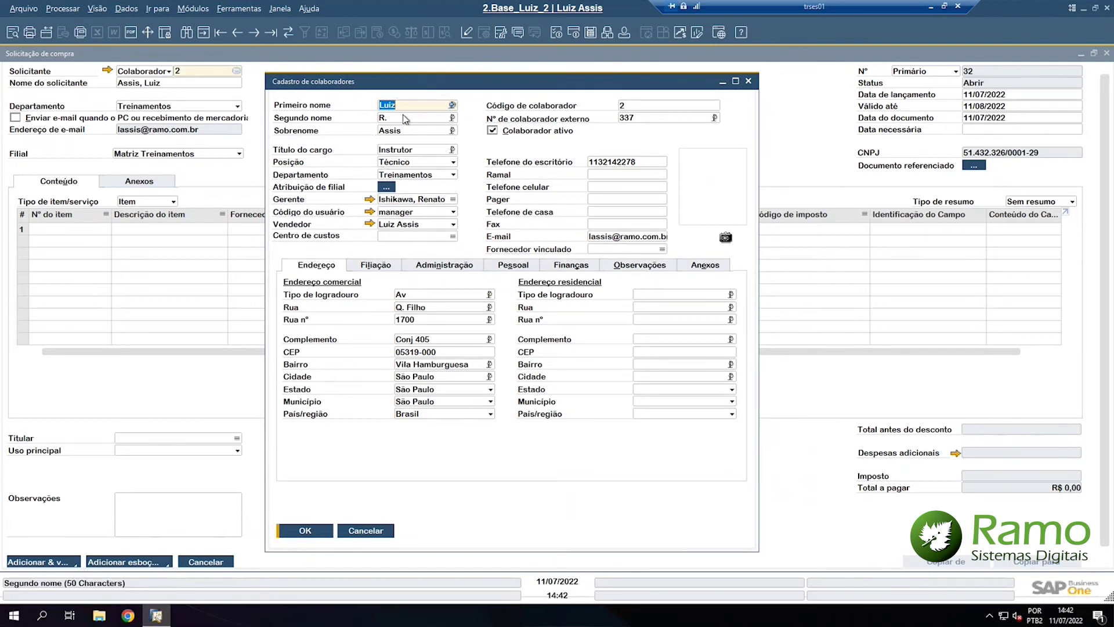
pyautogui.click(365, 530)
# - Set the requester type of the purchase request back to Usuário
pyautogui.click(154, 73)
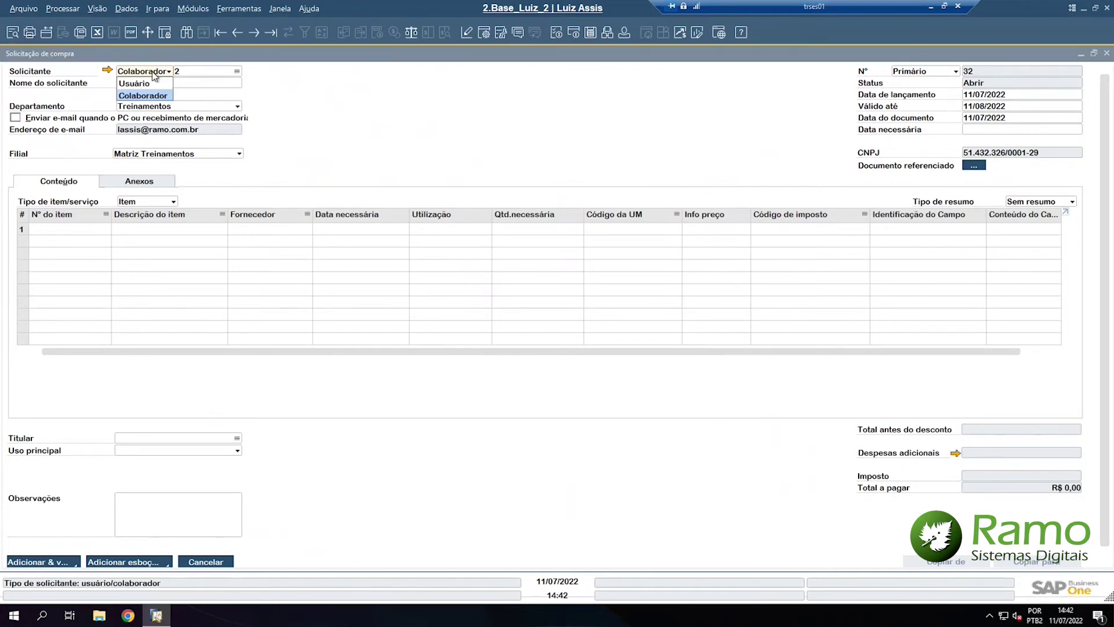
pyautogui.click(153, 82)
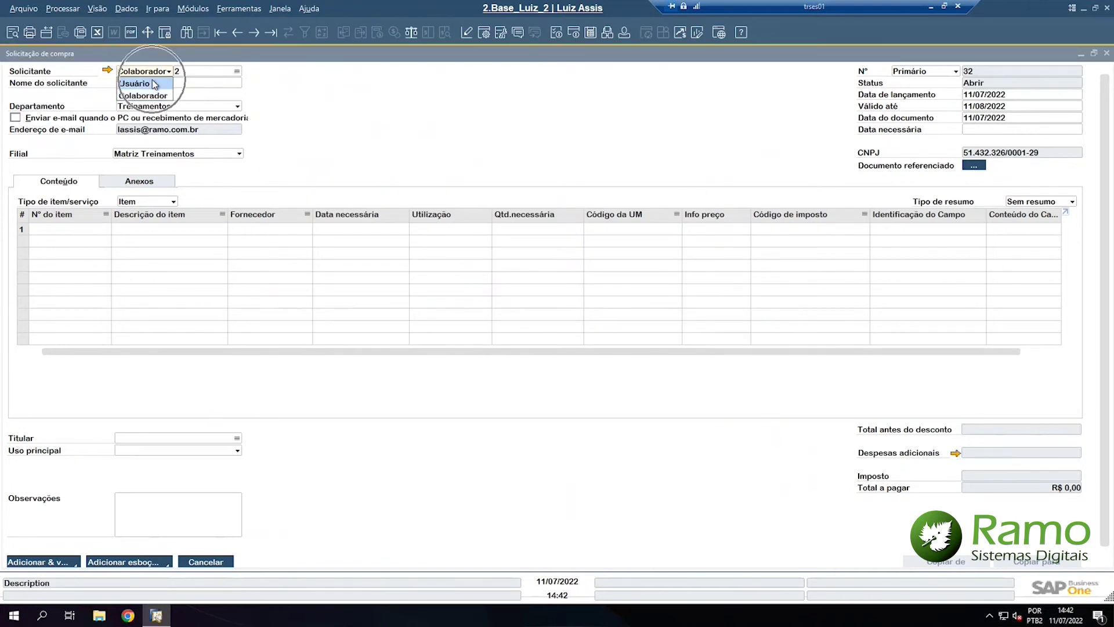
pyautogui.click(314, 95)
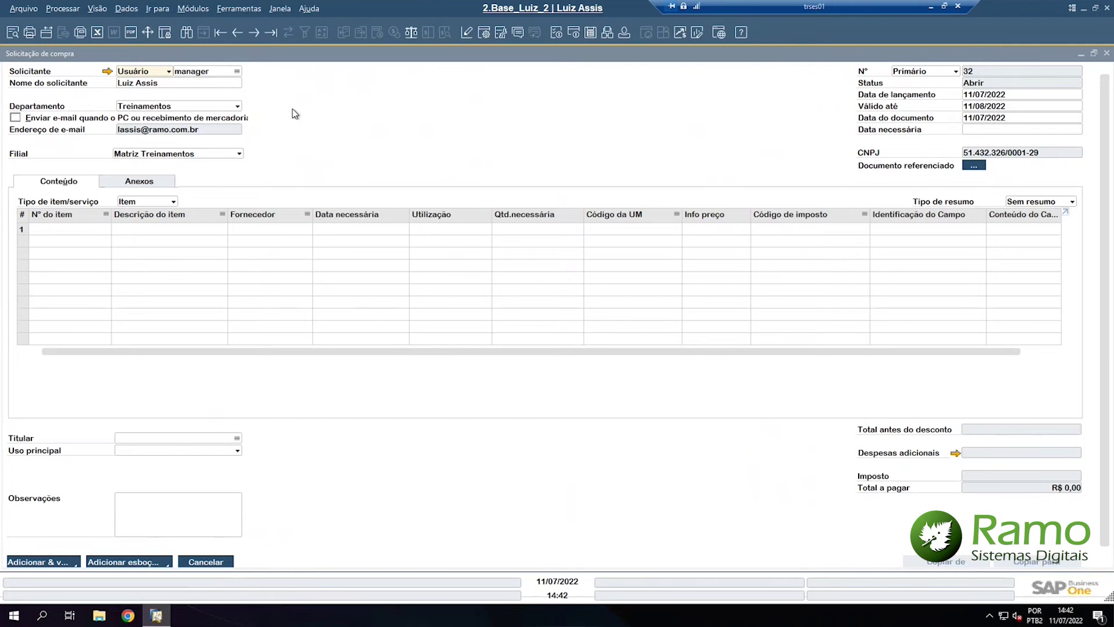
pyautogui.click(294, 113)
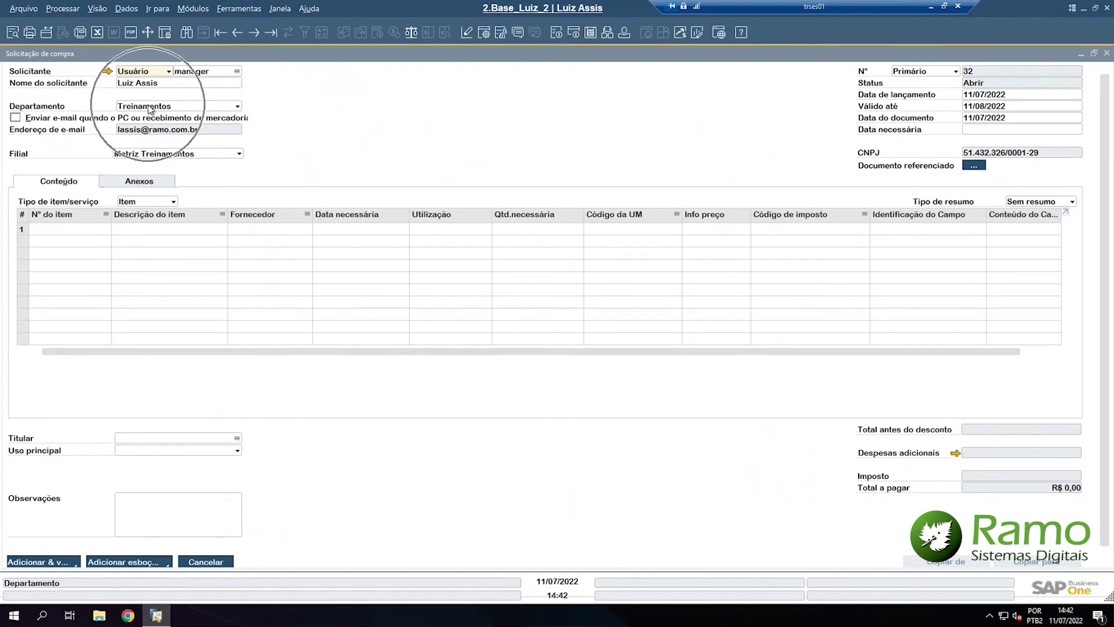
pyautogui.click(159, 88)
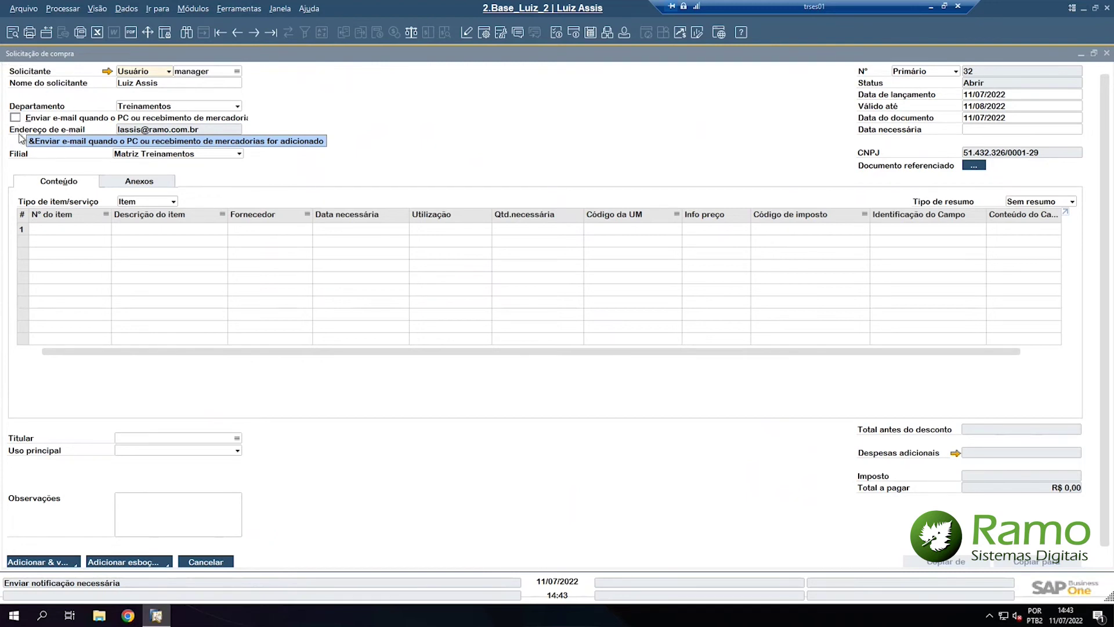
# - Keep Matriz Treinamentos as the branch and set the request's required date to 25/07/2022
pyautogui.click(139, 158)
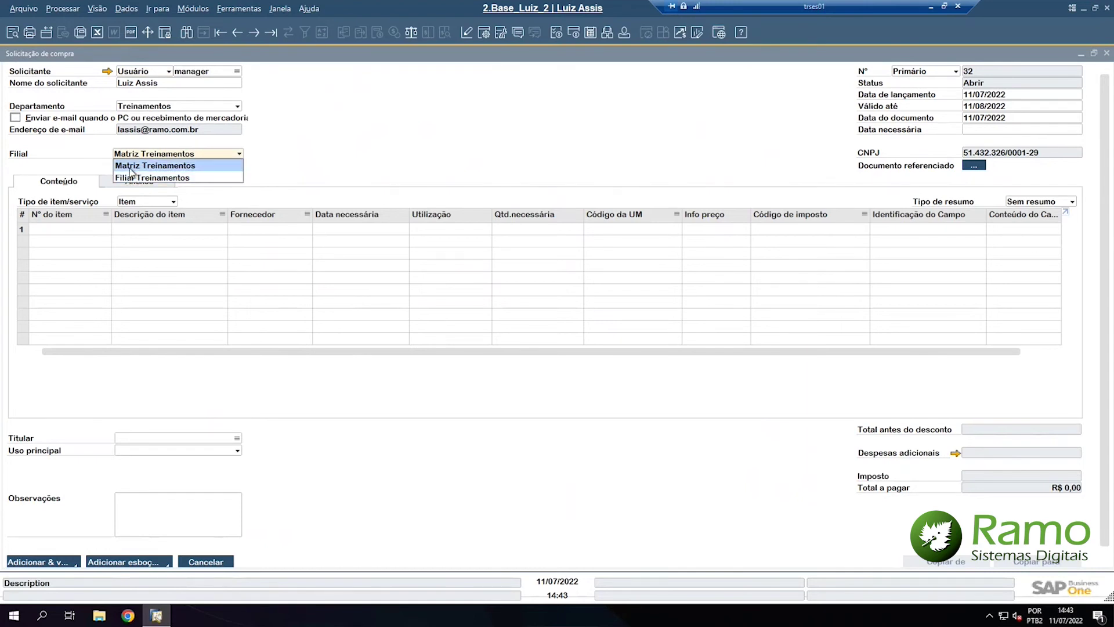
pyautogui.click(130, 167)
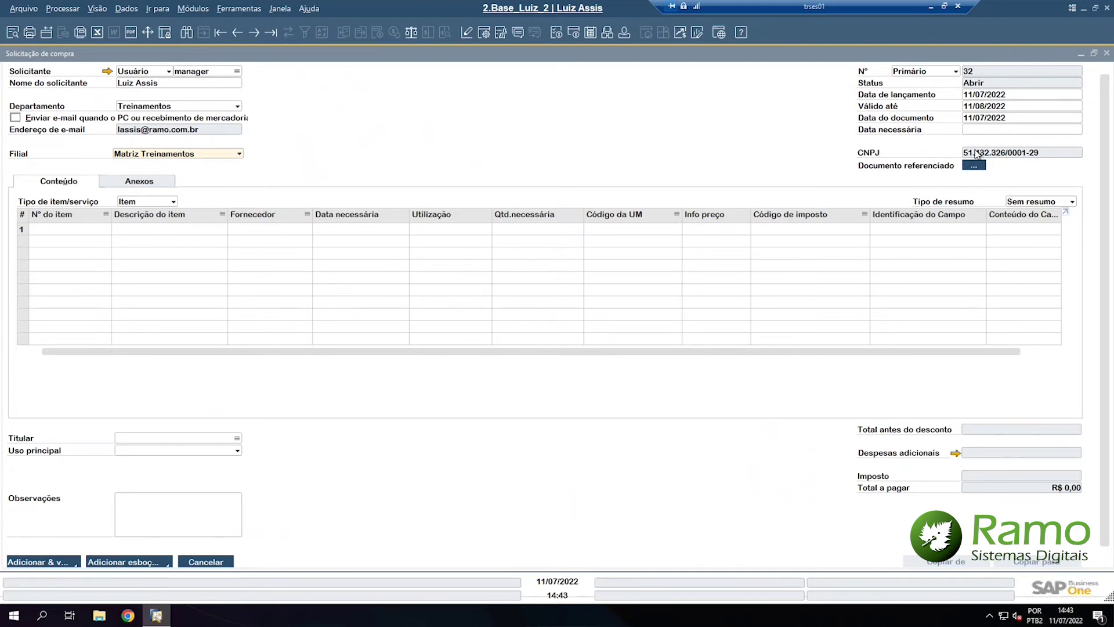
pyautogui.click(982, 131)
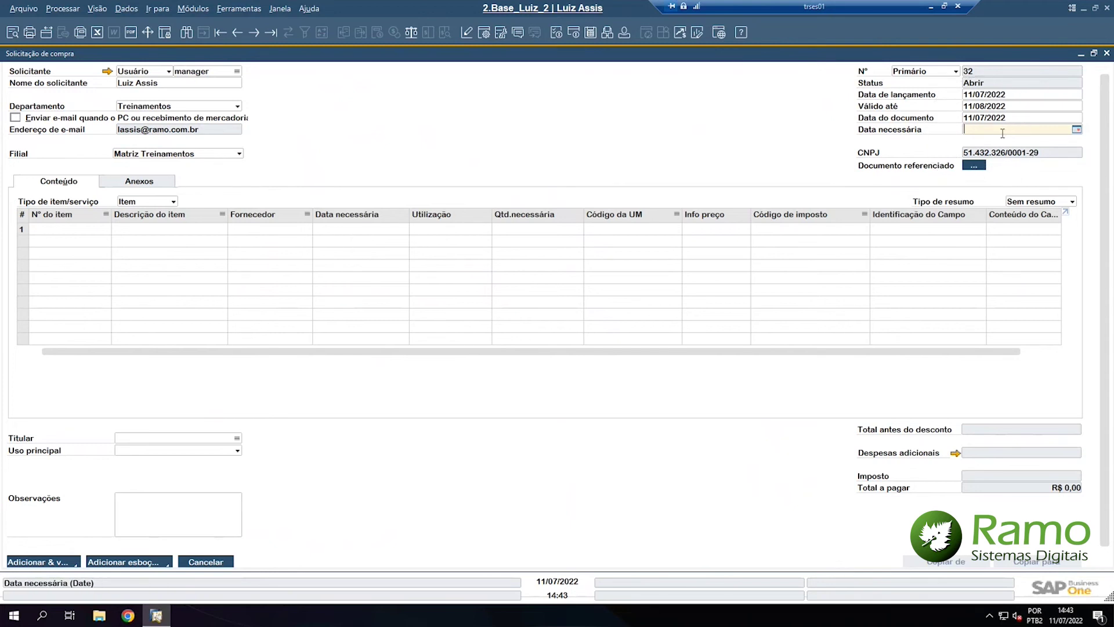
pyautogui.write('2507')
pyautogui.press('Tab')
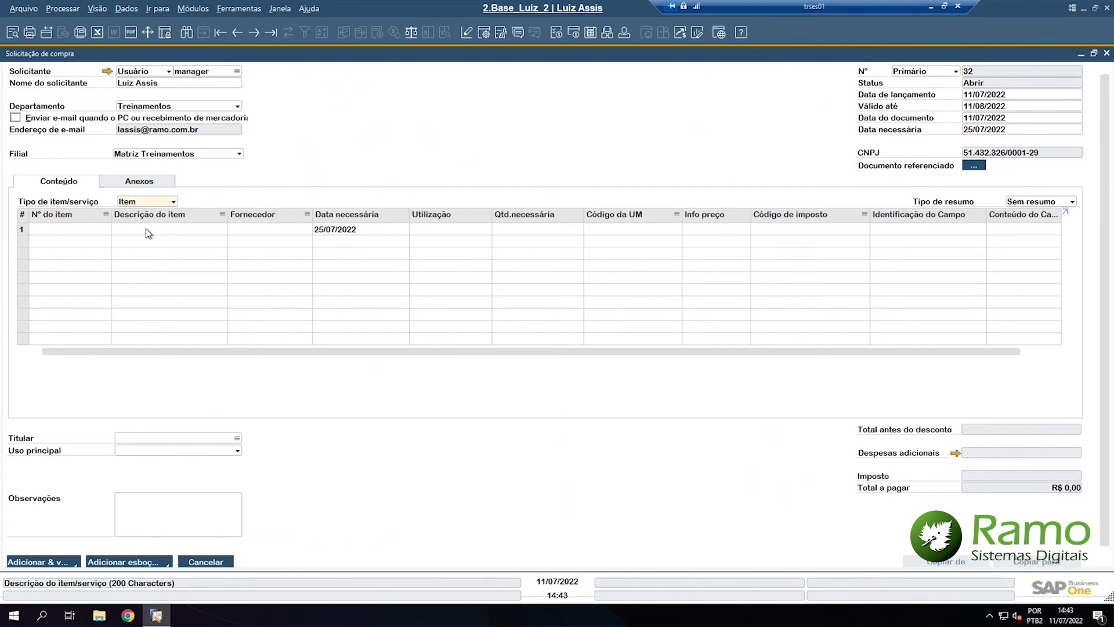
# - Add the items ITM00001 (Álcool Gel) and ITM00005 (Etiqueta) together to the request lines from the item list
pyautogui.click(55, 229)
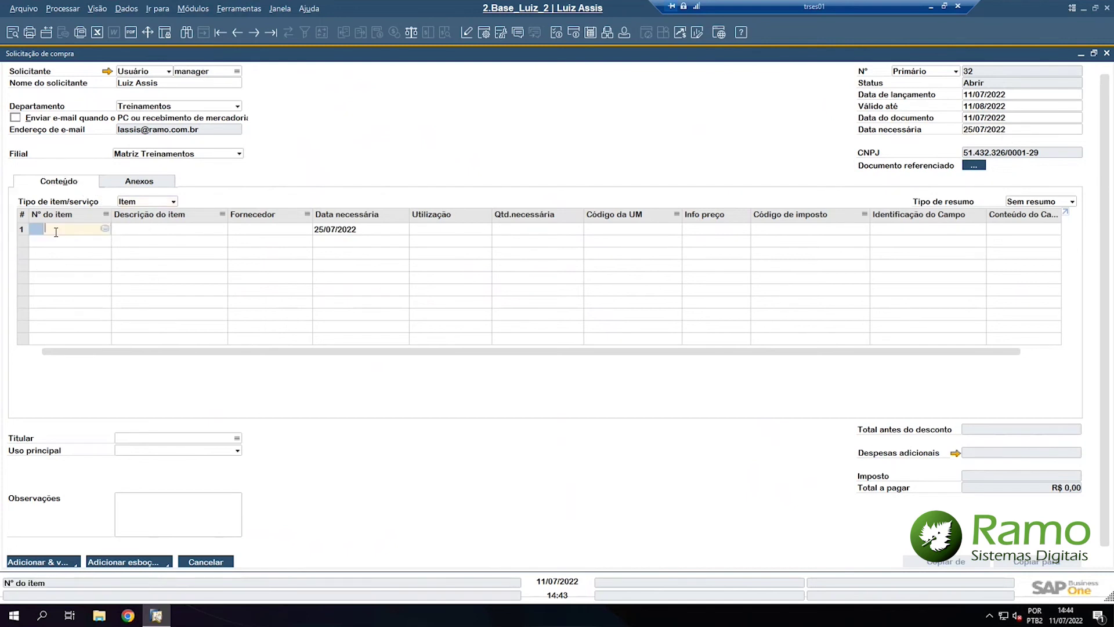
pyautogui.press('Tab')
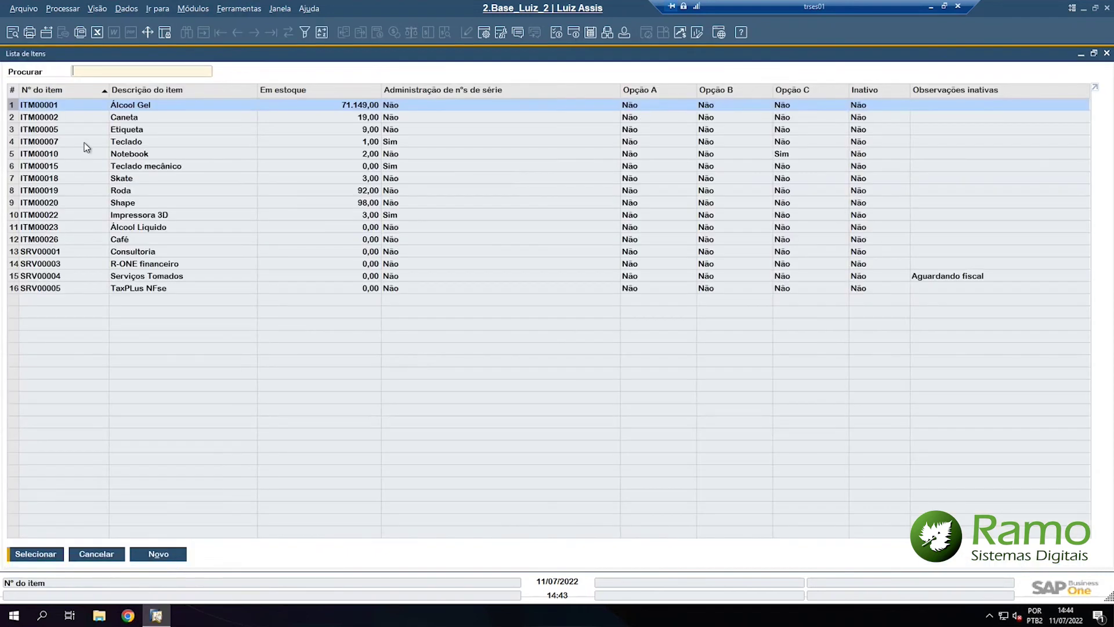
pyautogui.click(83, 130)
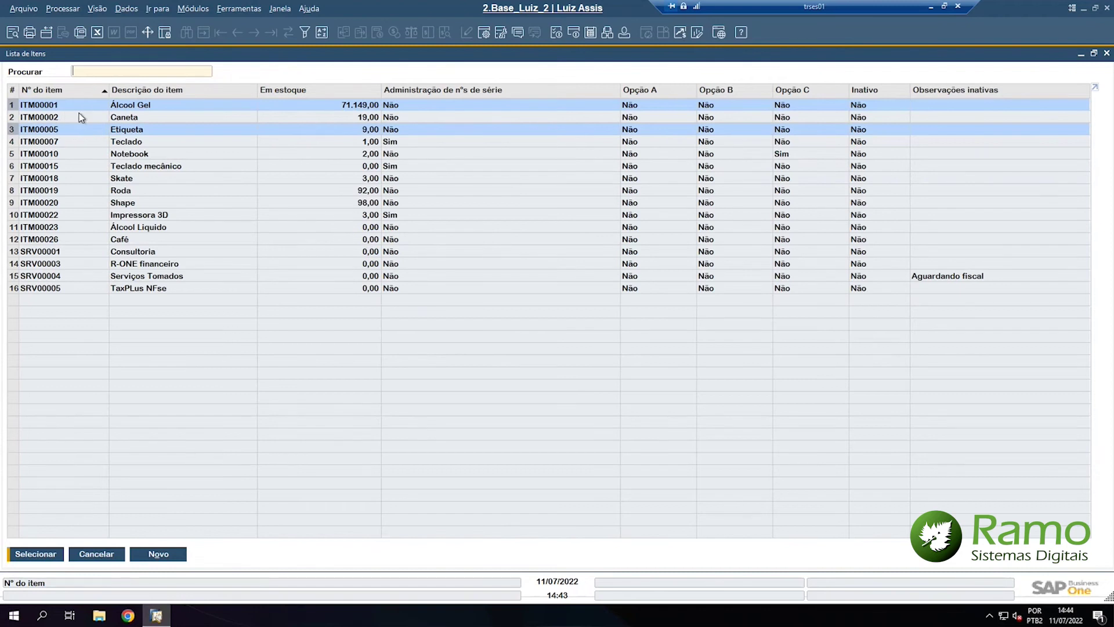
pyautogui.click(76, 108)
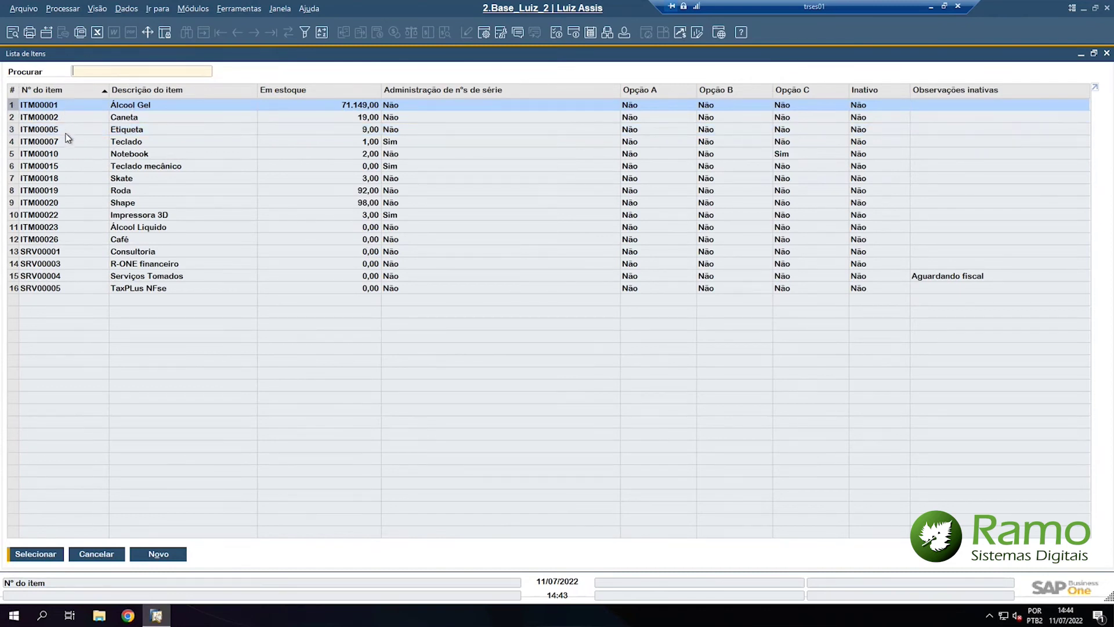
pyautogui.keyDown('ctrl'); pyautogui.click(68, 131); pyautogui.keyUp('ctrl')
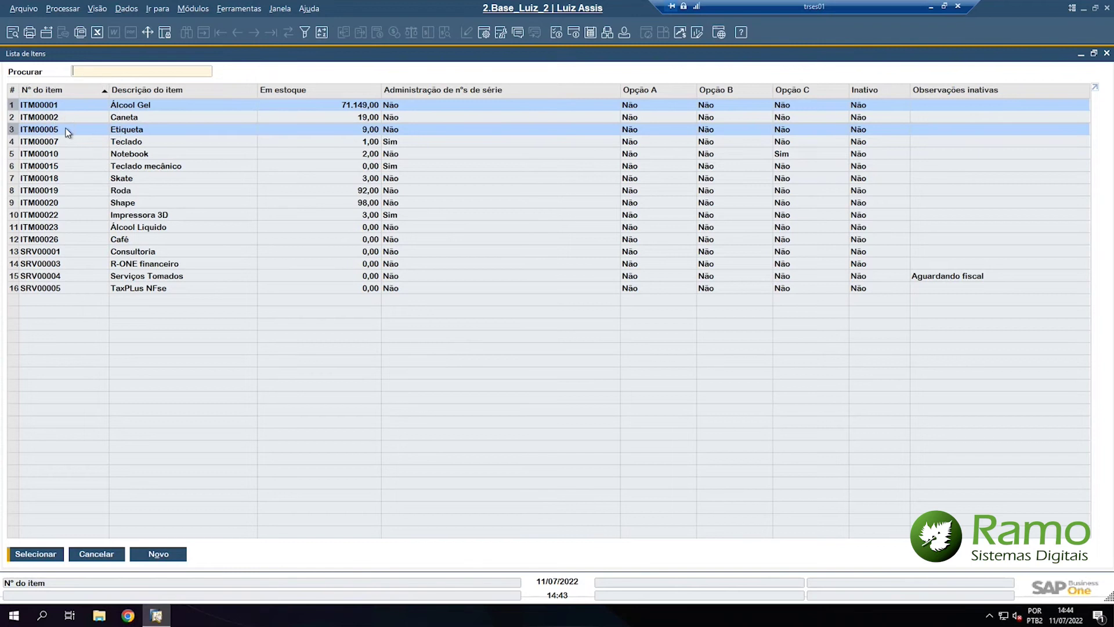
pyautogui.click(61, 108)
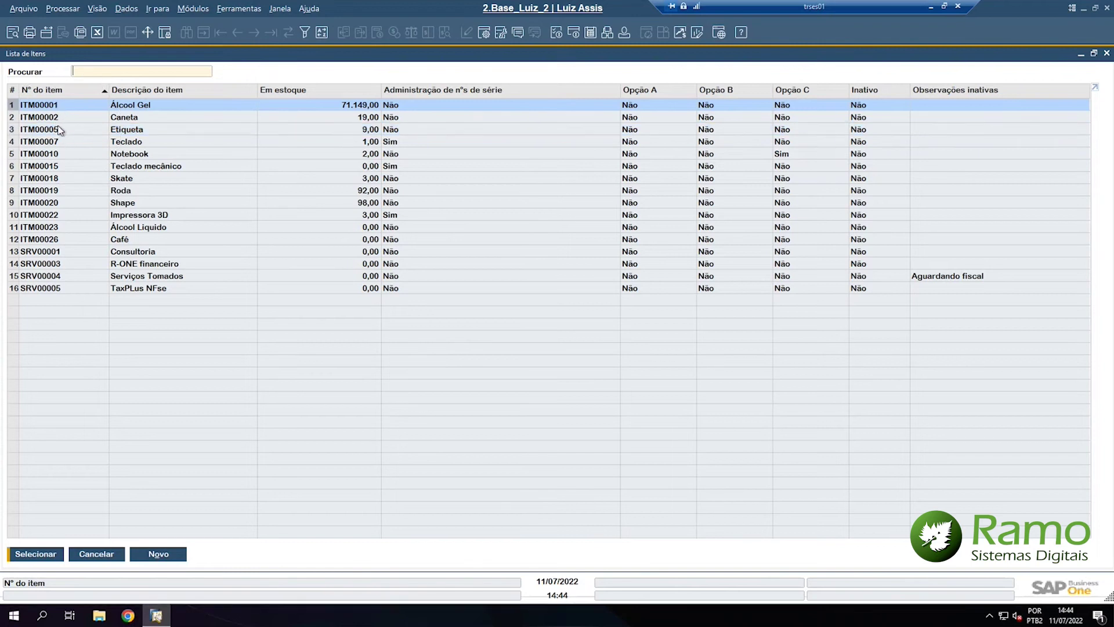
pyautogui.keyDown('shift'); pyautogui.click(59, 130); pyautogui.keyUp('shift')
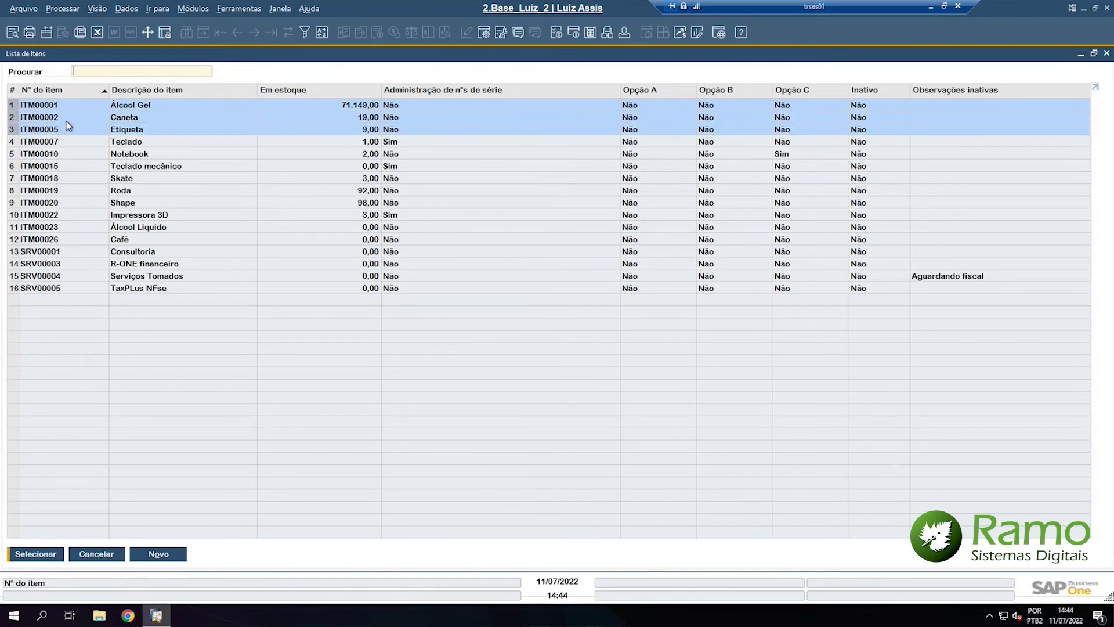
pyautogui.click(61, 133)
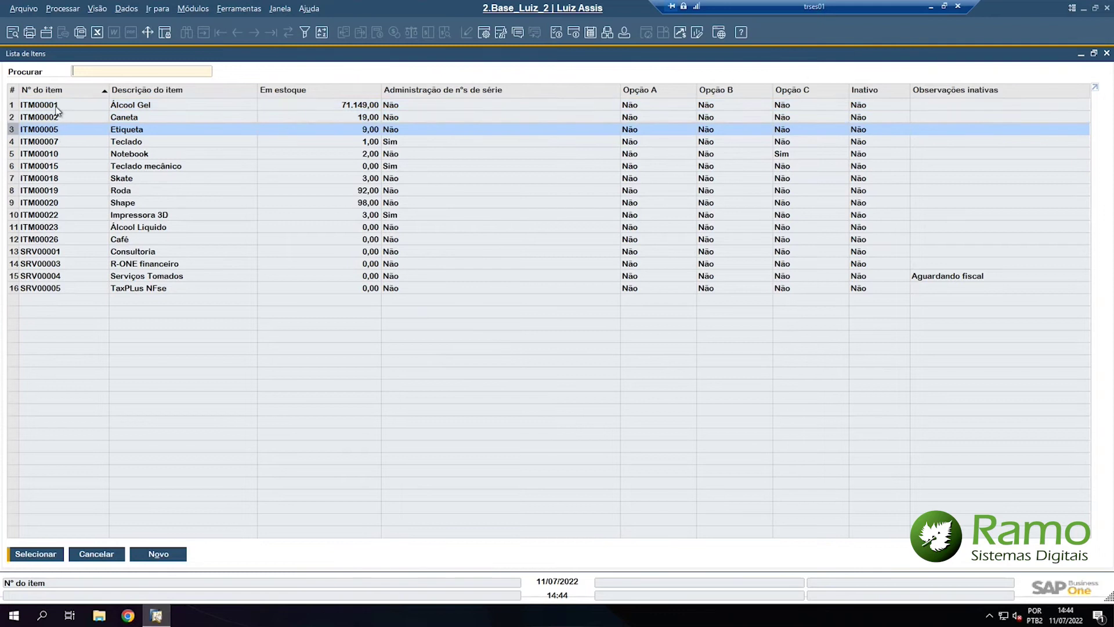
pyautogui.click(57, 108)
pyautogui.keyDown('ctrl'); pyautogui.click(66, 133); pyautogui.keyUp('ctrl')
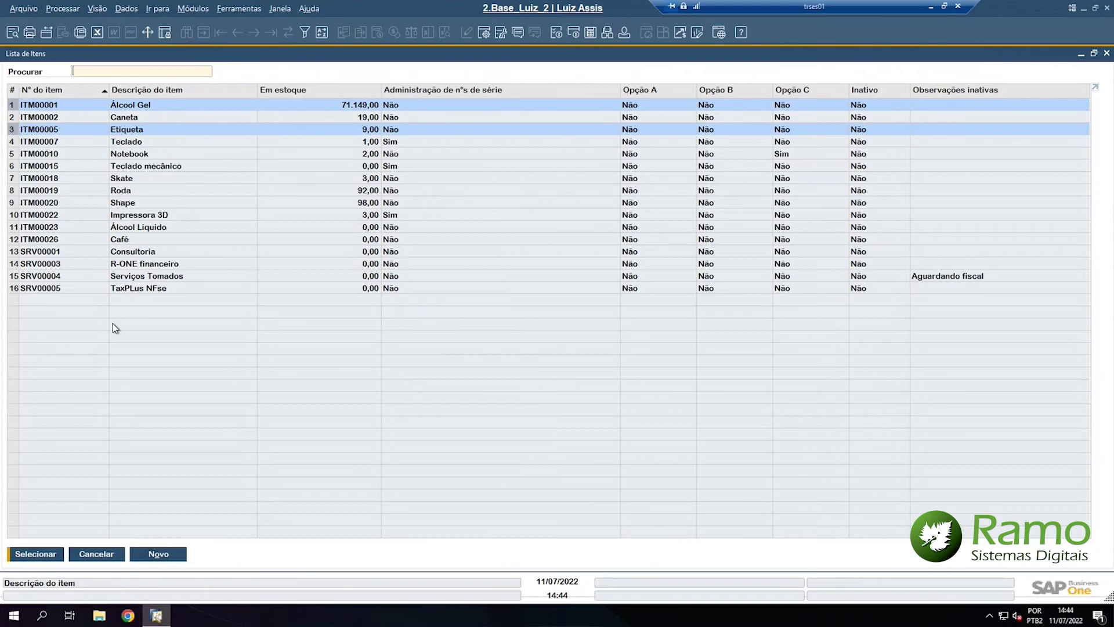
pyautogui.click(34, 554)
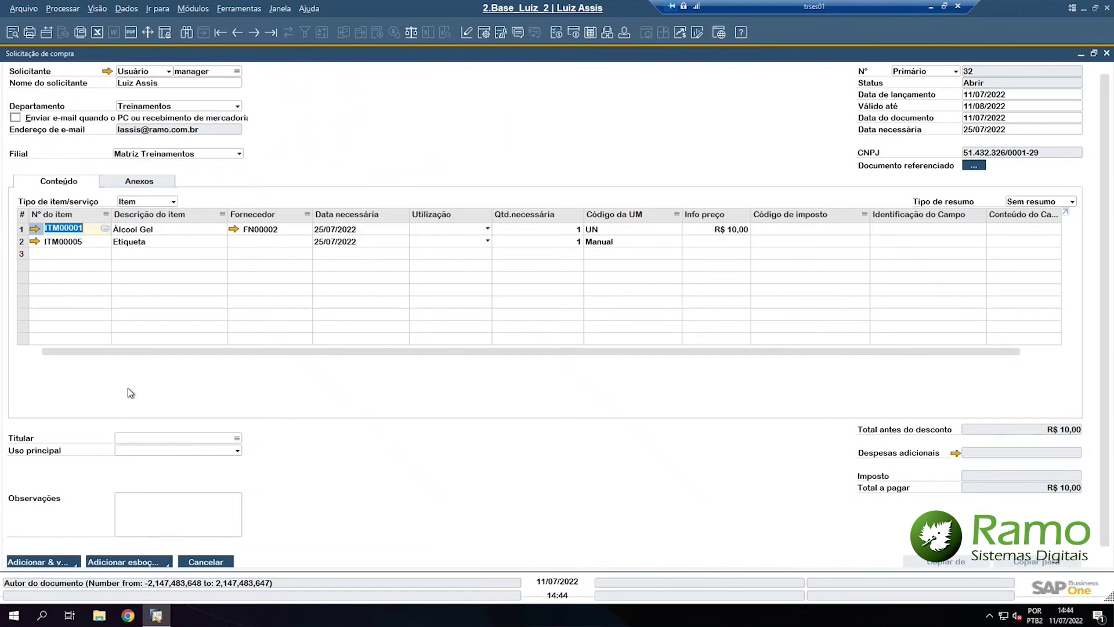
# - Check the required dates on the Álcool Gel and Etiqueta lines
pyautogui.click(342, 231)
pyautogui.click(340, 242)
pyautogui.click(341, 229)
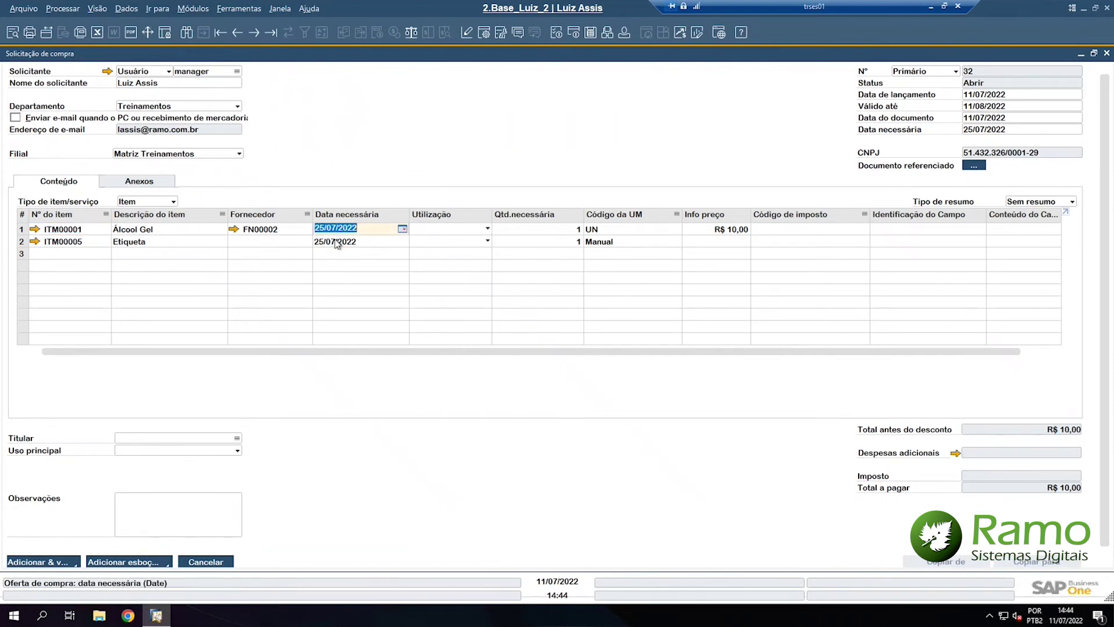
# - Check the required date on the Etiqueta line and the supplier on the Álcool Gel line
pyautogui.click(337, 242)
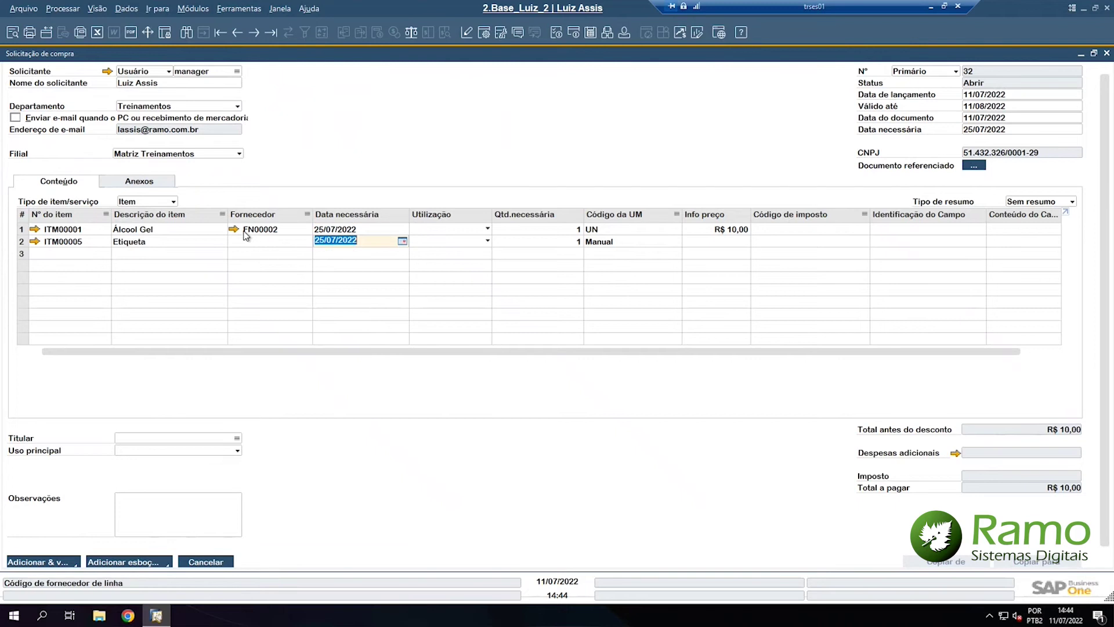
pyautogui.moveTo(253, 230)
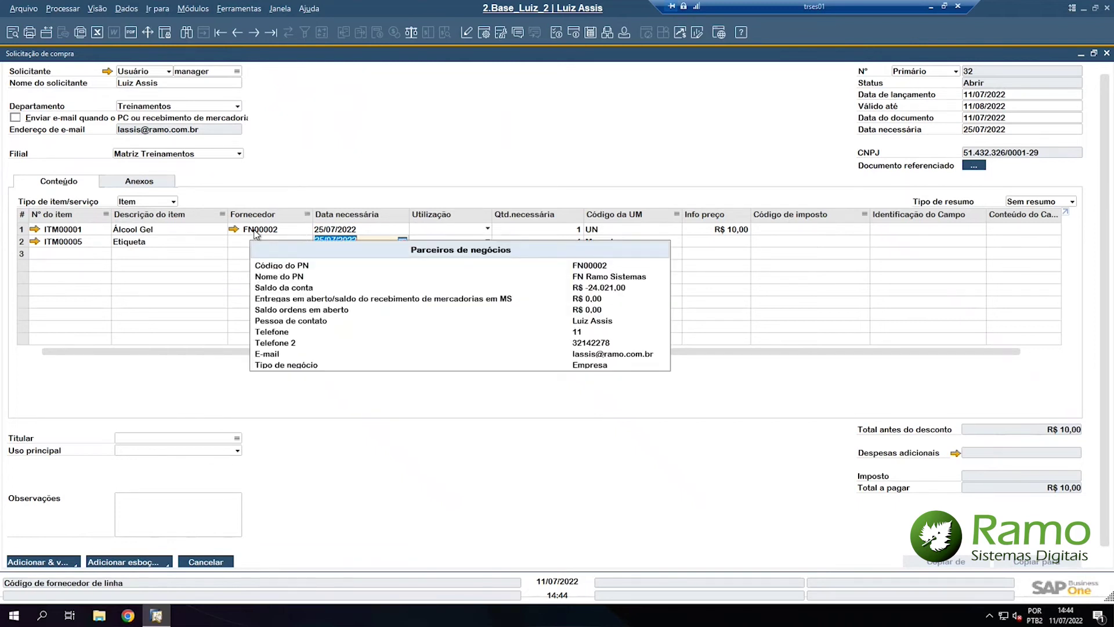
pyautogui.click(254, 230)
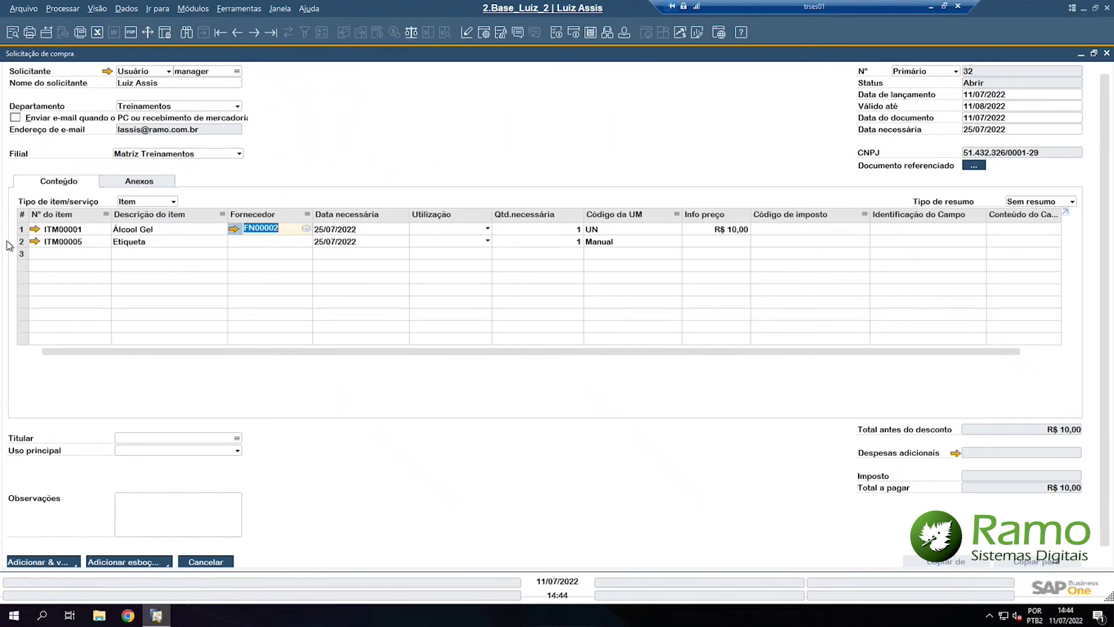
# - Open the item master record of ITM00001 from its request line and examine the preferred supplier in its purchasing data
pyautogui.moveTo(36, 235)
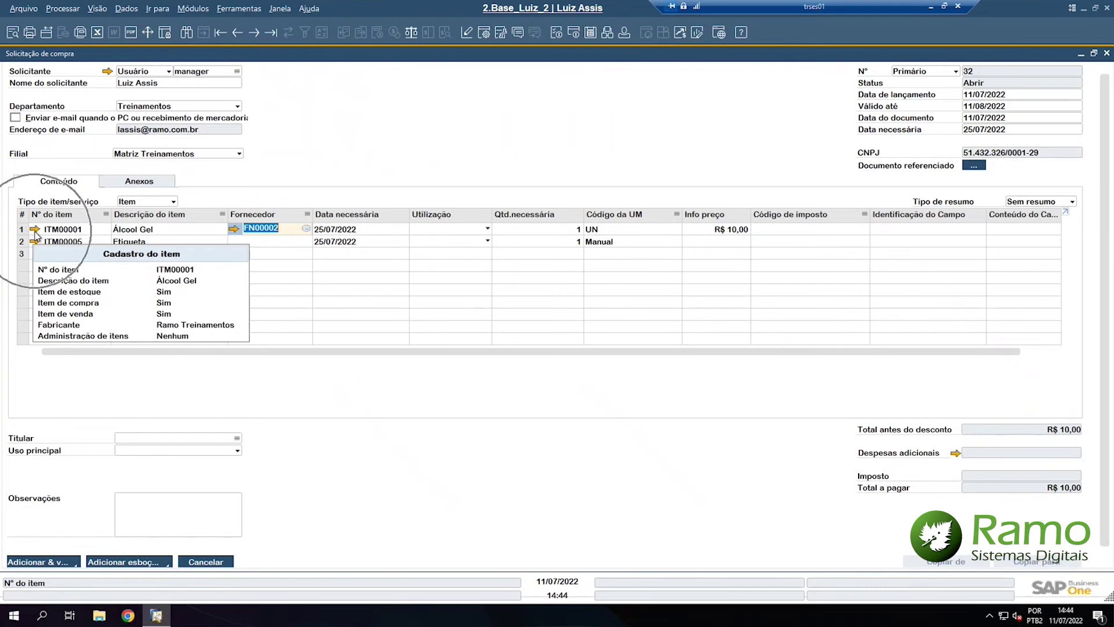
pyautogui.click(35, 232)
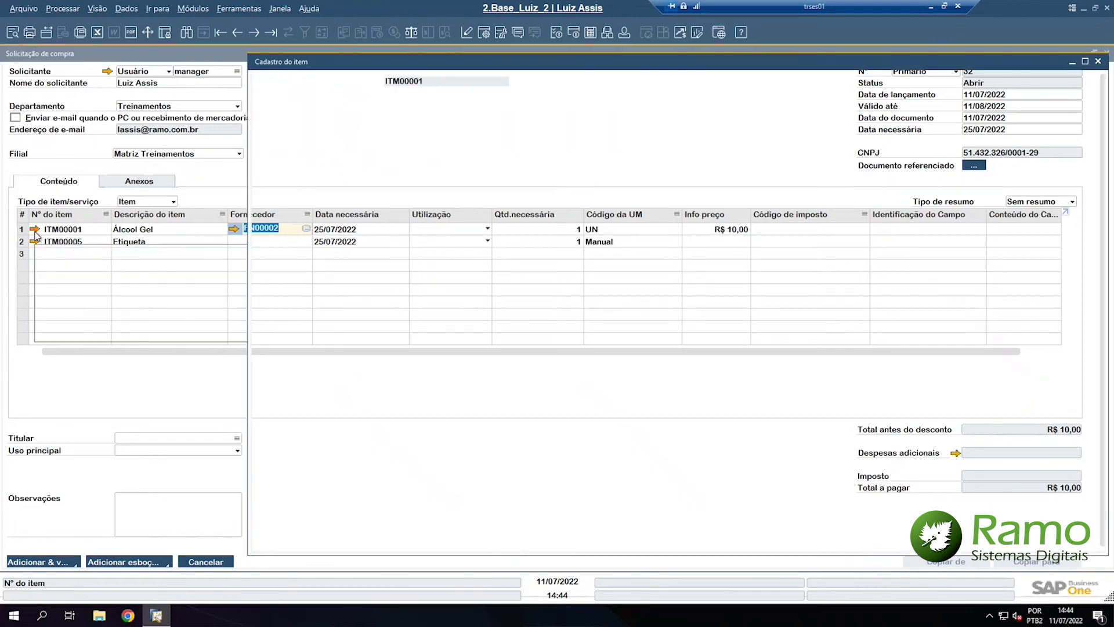
pyautogui.moveTo(403, 66); pyautogui.dragTo(535, 69)
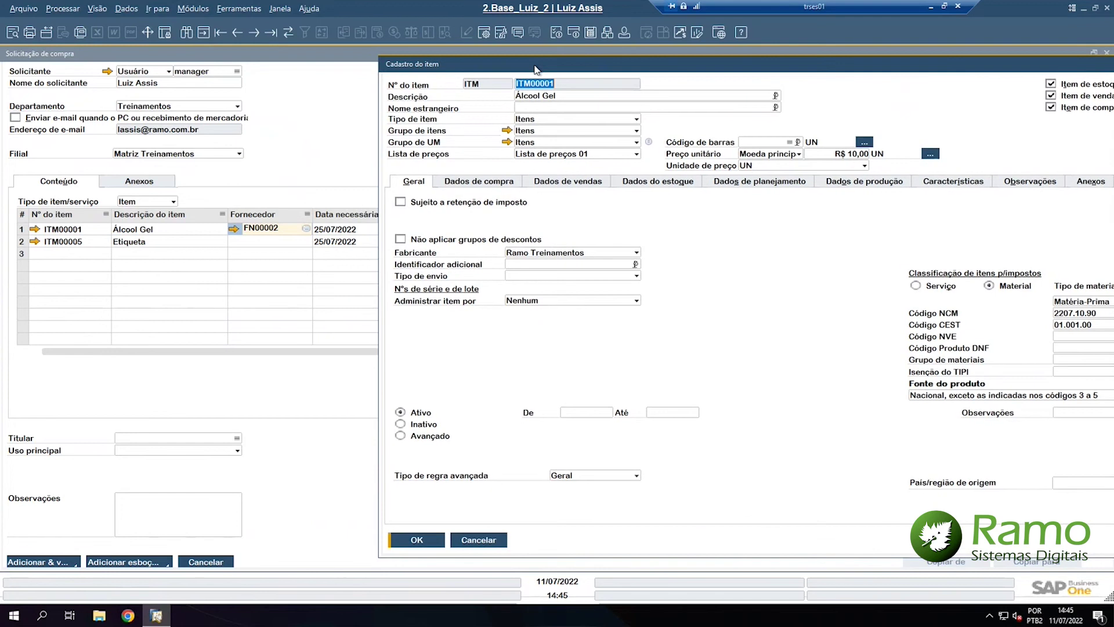
pyautogui.click(478, 182)
pyautogui.moveTo(540, 64); pyautogui.dragTo(506, 72)
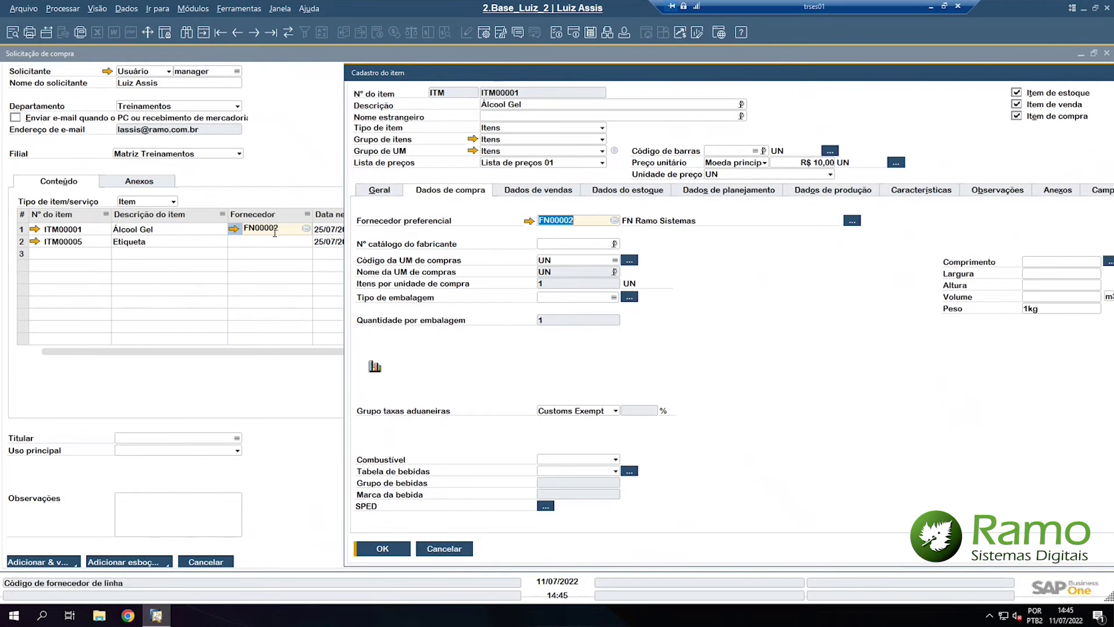
pyautogui.moveTo(284, 235)
# - Set FN00002 (FN Ramo Sistemas) as the default among the item's preferred suppliers, update the item record and close it
pyautogui.click(852, 221)
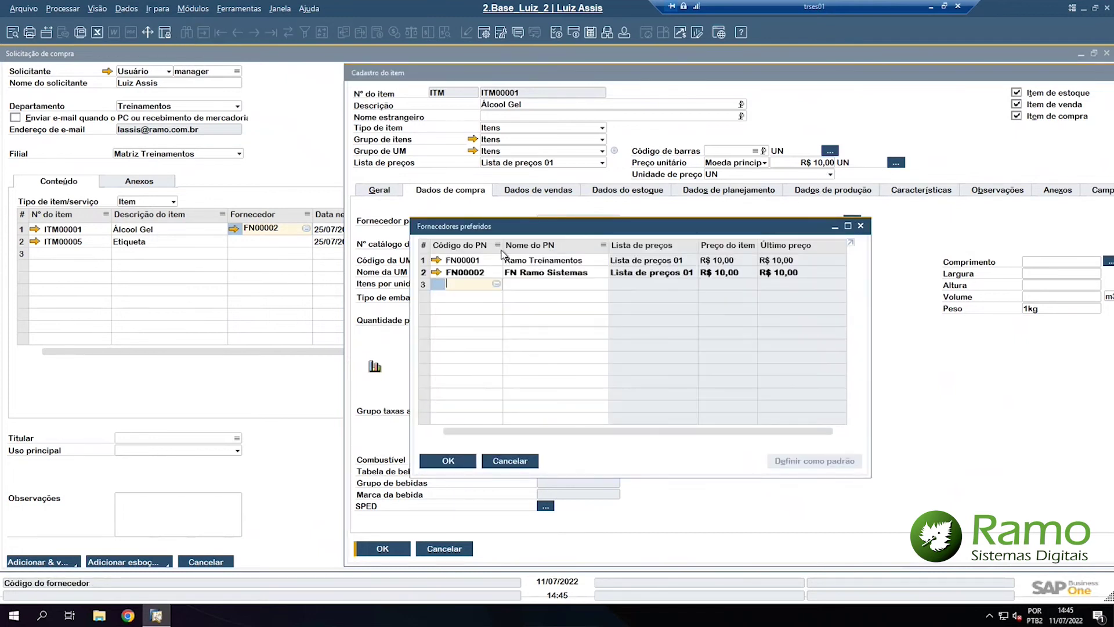
pyautogui.click(423, 273)
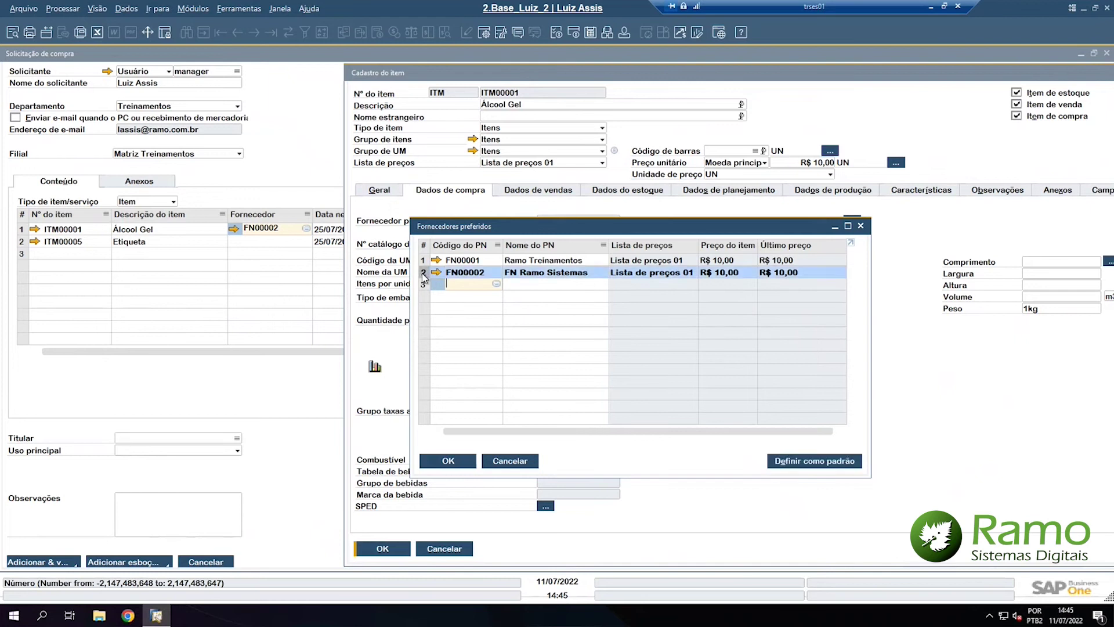
pyautogui.click(791, 464)
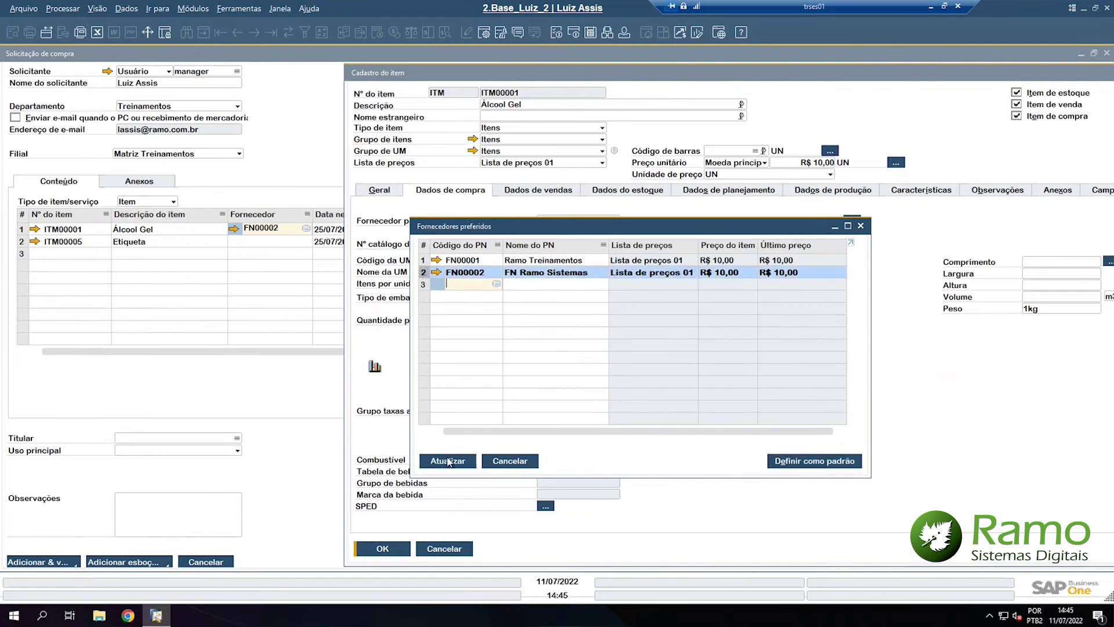
pyautogui.click(448, 462)
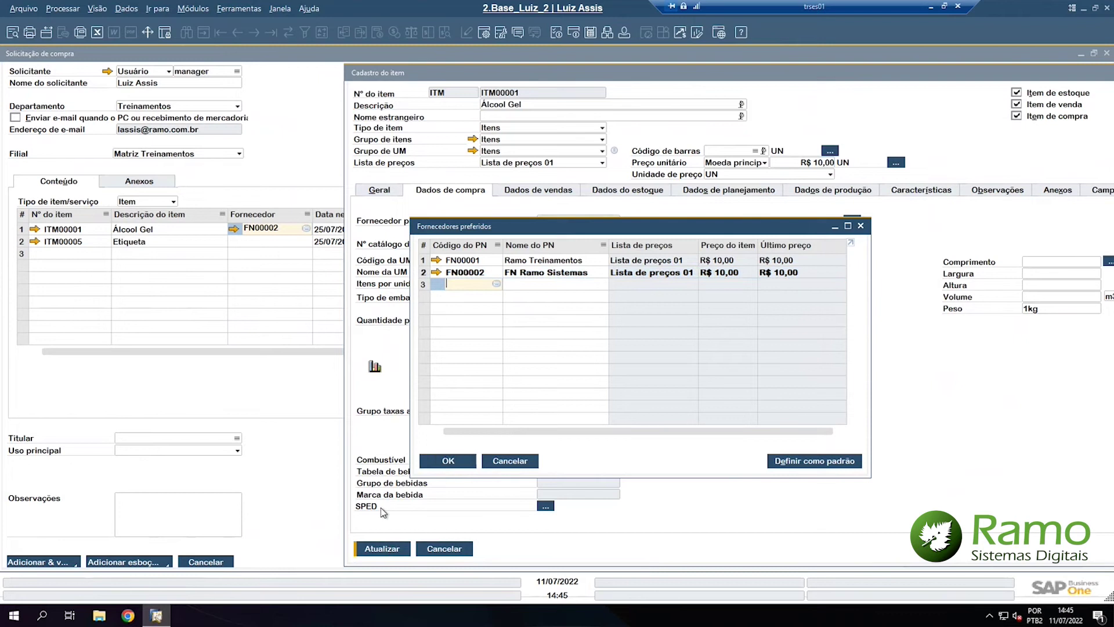
pyautogui.click(382, 548)
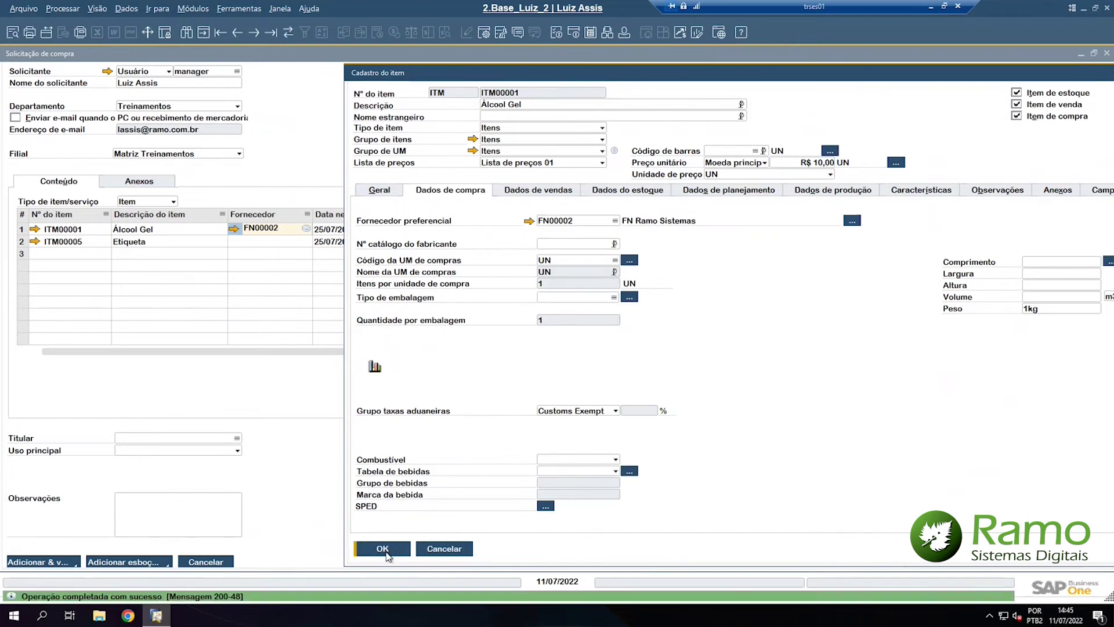
pyautogui.click(383, 548)
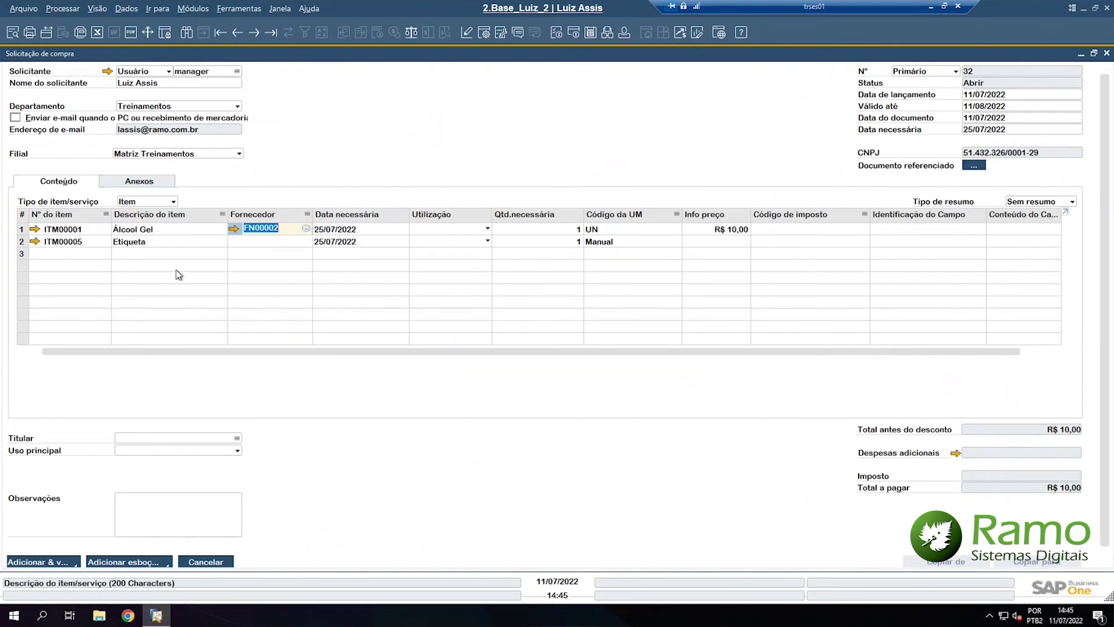
# - Delete the Etiqueta line from the purchase request
pyautogui.click(178, 244)
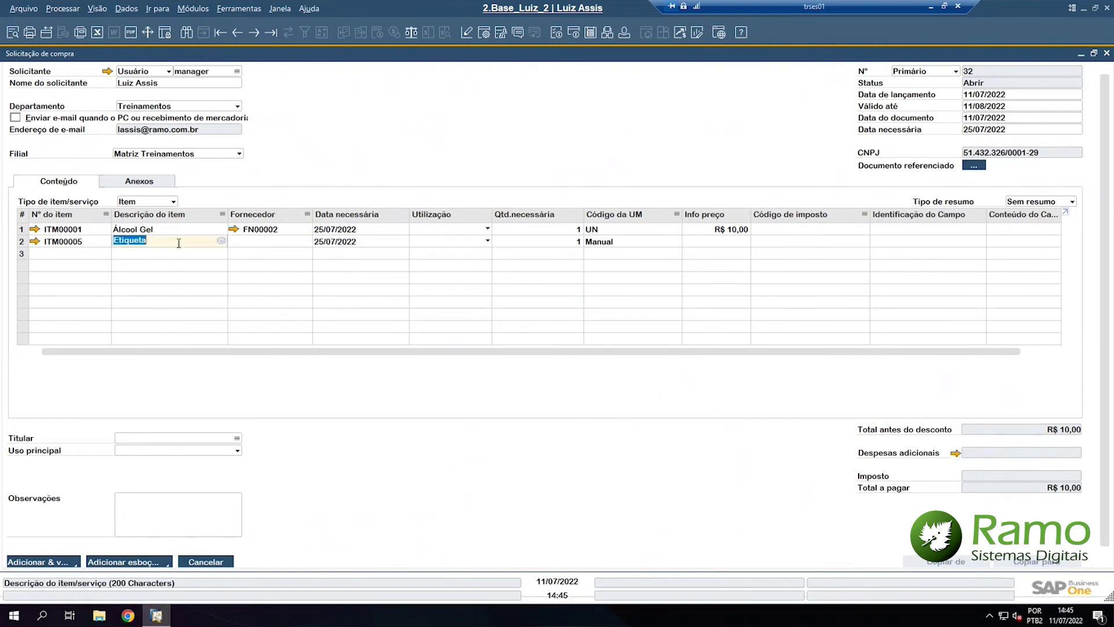
pyautogui.click(24, 244)
pyautogui.rightClick(26, 247)
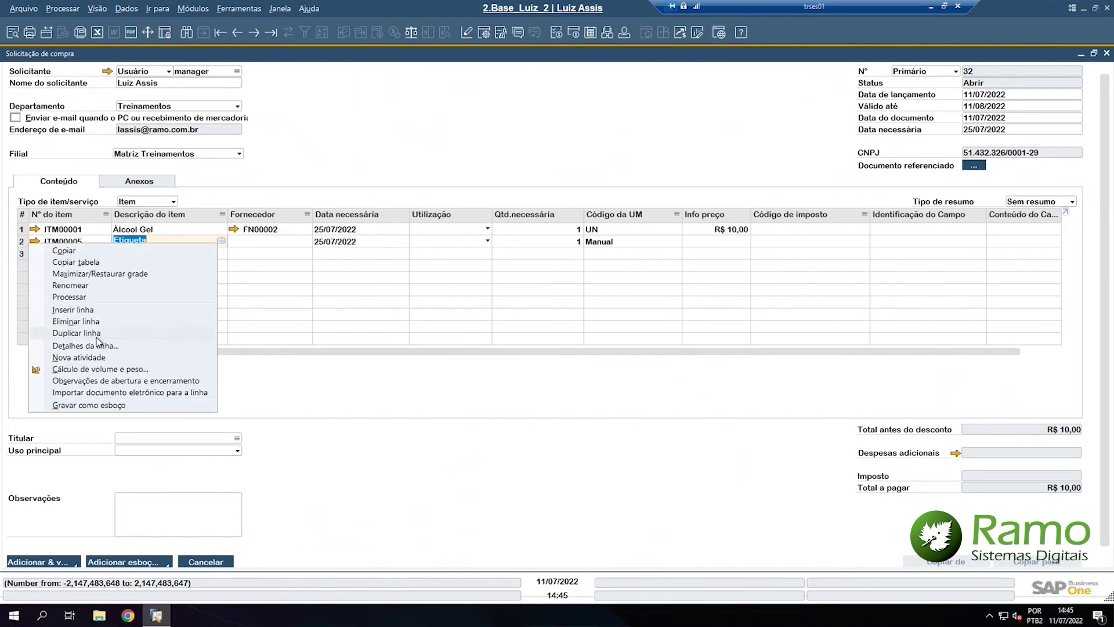
pyautogui.click(93, 321)
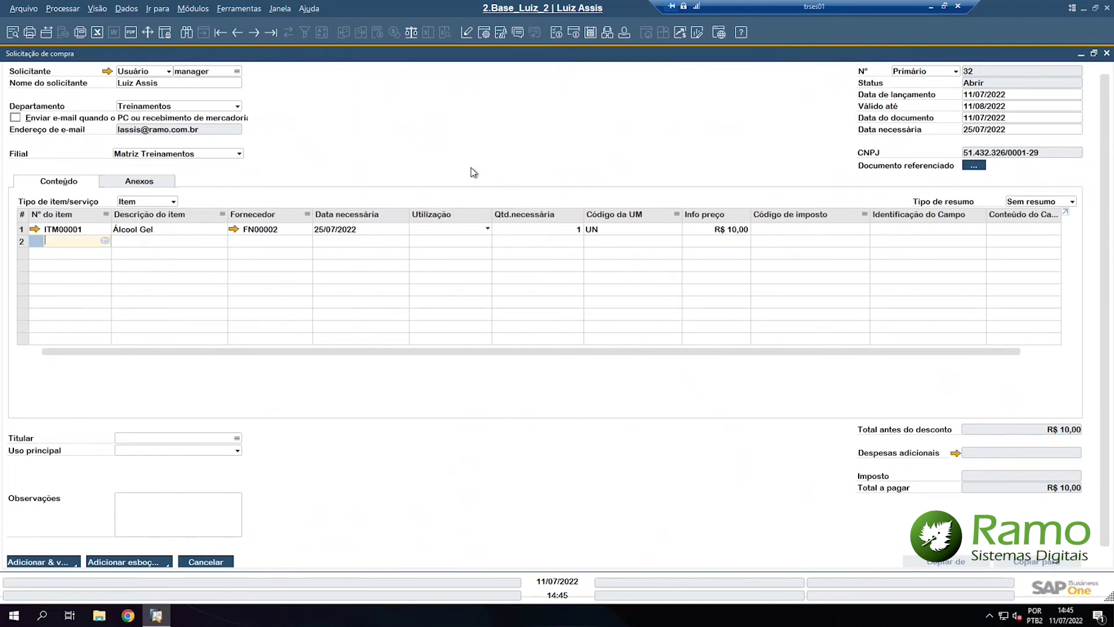
# - Set the Álcool Gel line's usage to Compra Consumo and its required quantity to 10
pyautogui.click(445, 233)
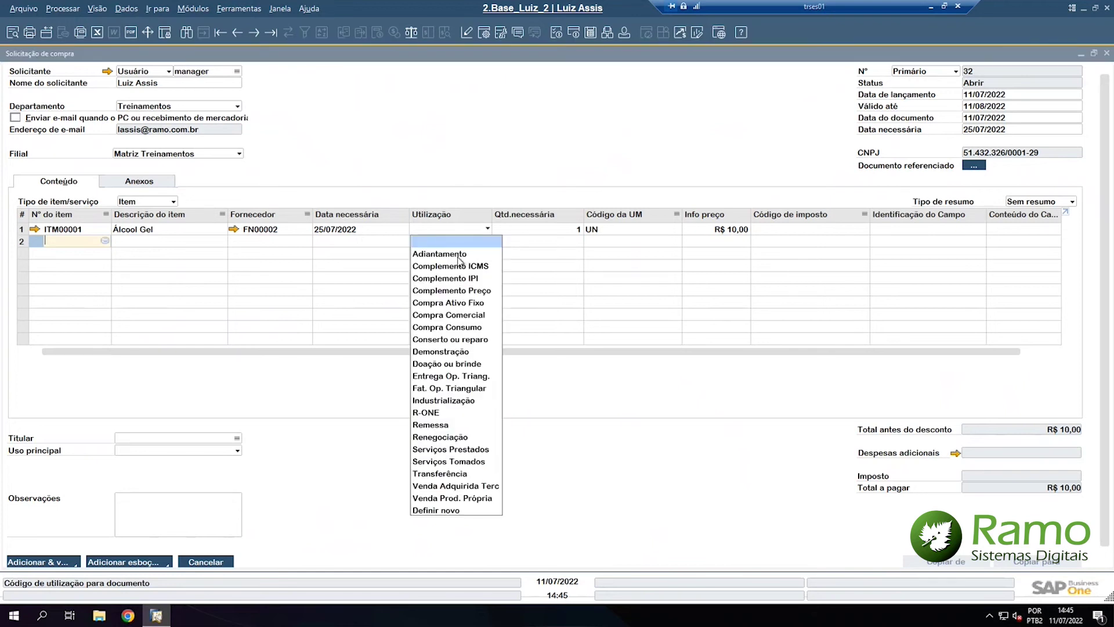
pyautogui.click(468, 331)
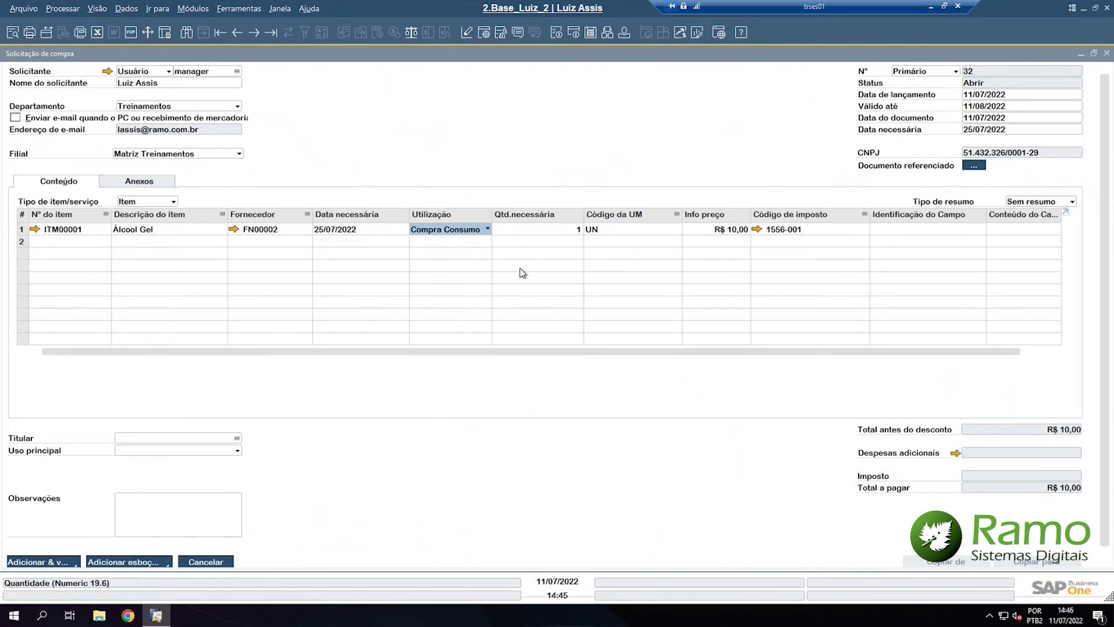
pyautogui.click(561, 231)
pyautogui.write('10')
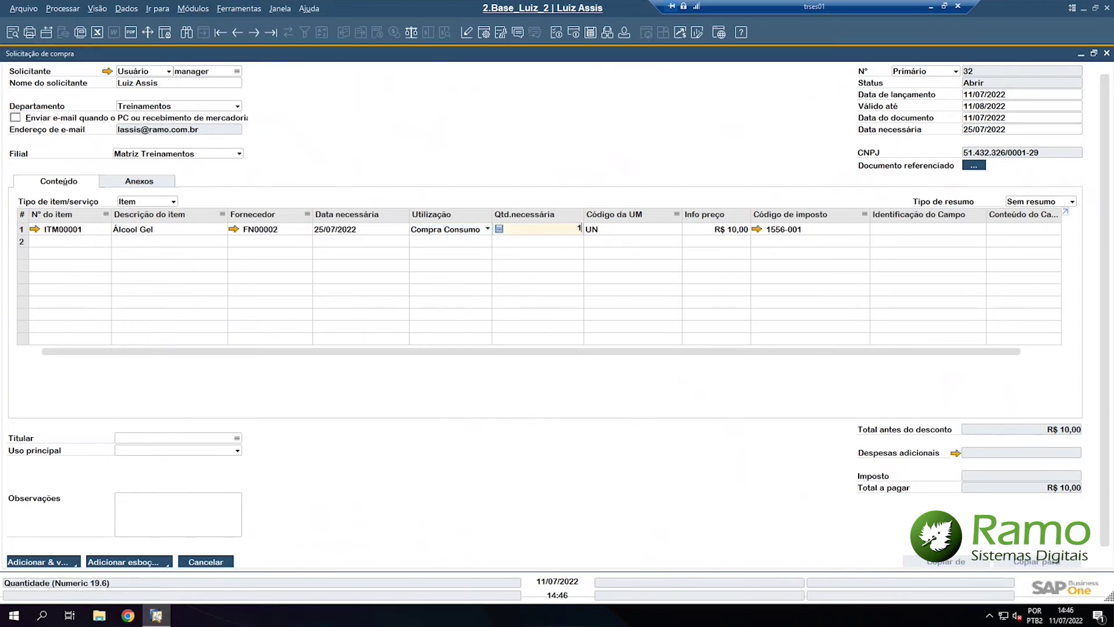
pyautogui.press('Tab')
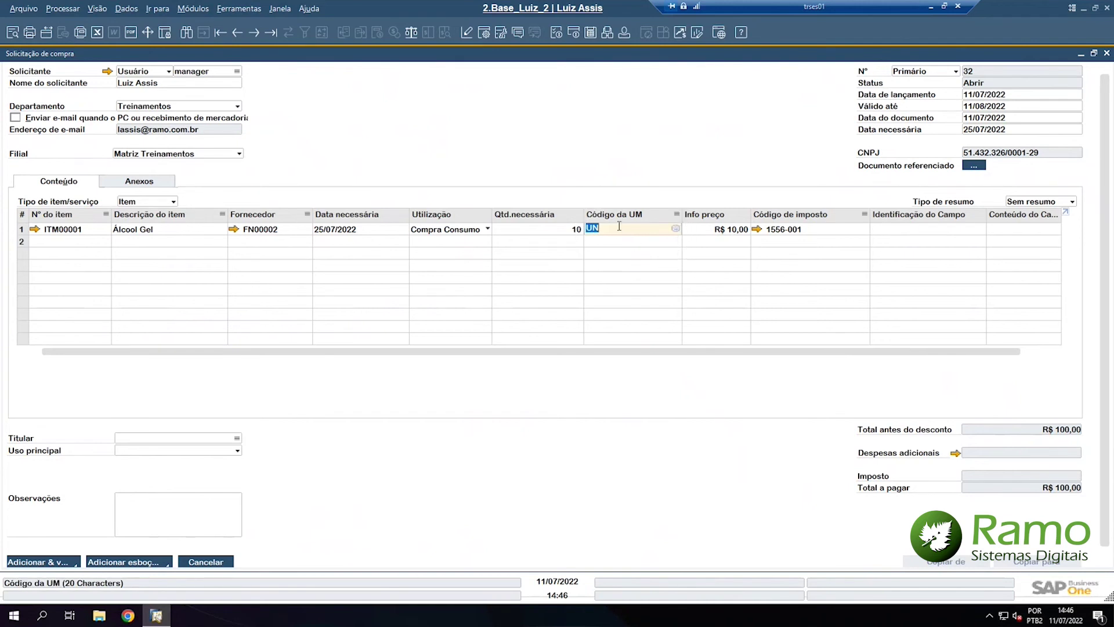
# - Choose UN from the list of units of measure for the Álcool Gel line
pyautogui.press('BackSpace')
pyautogui.press('Tab')
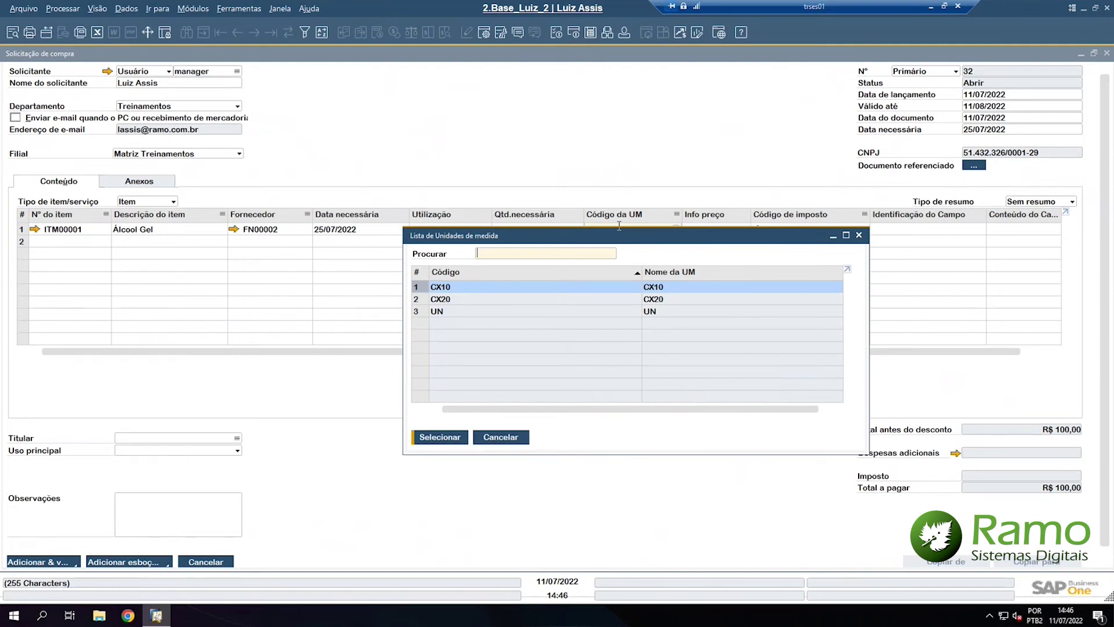
pyautogui.click(449, 299)
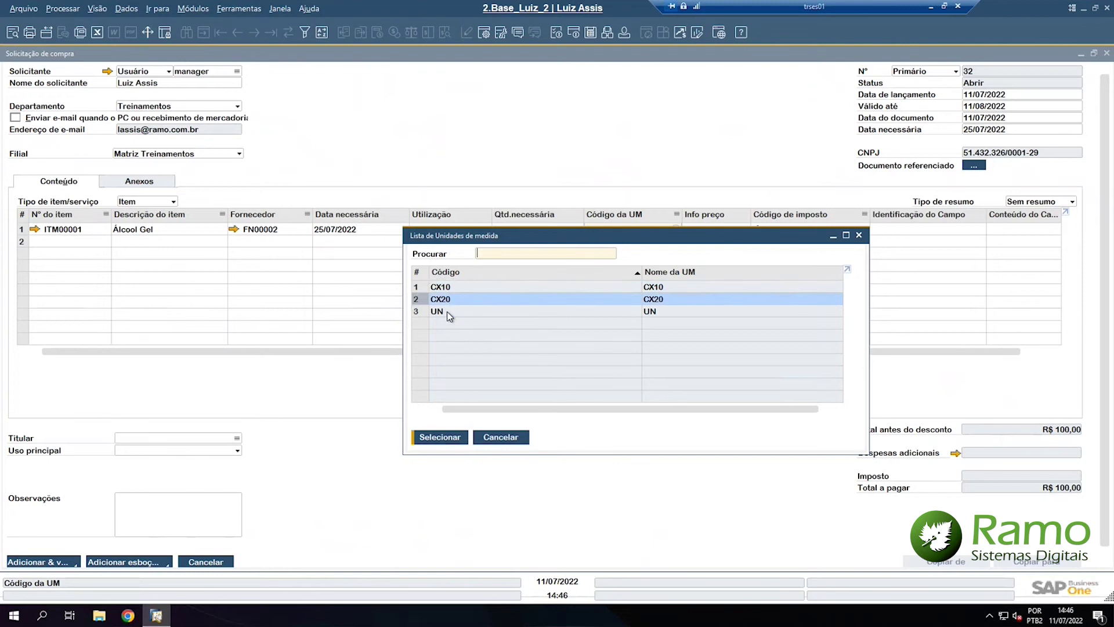
pyautogui.click(450, 313)
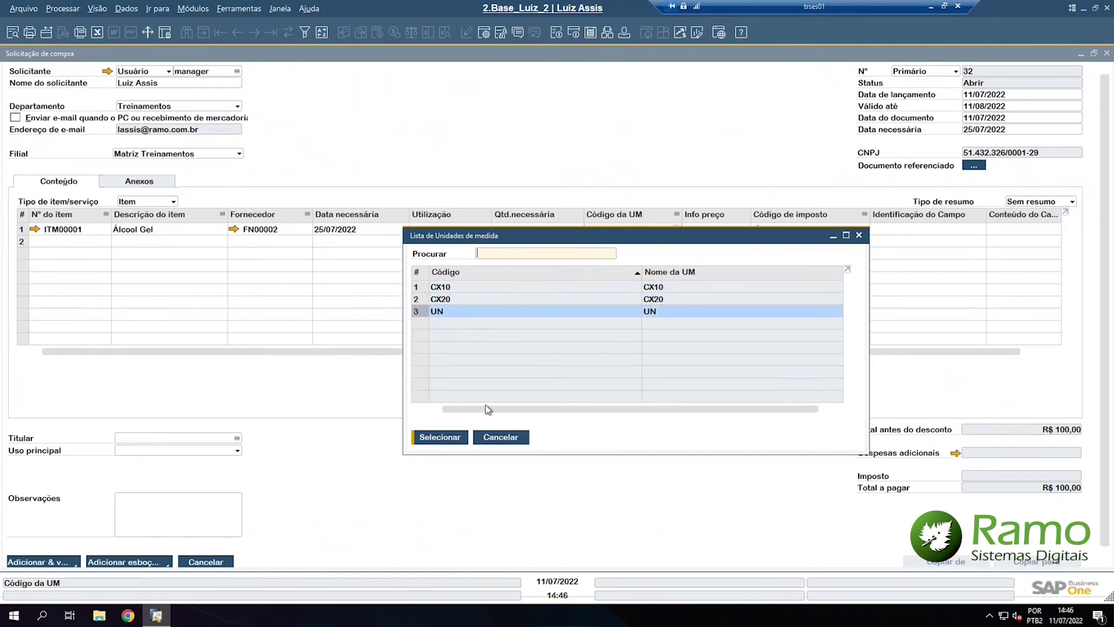
pyautogui.click(460, 438)
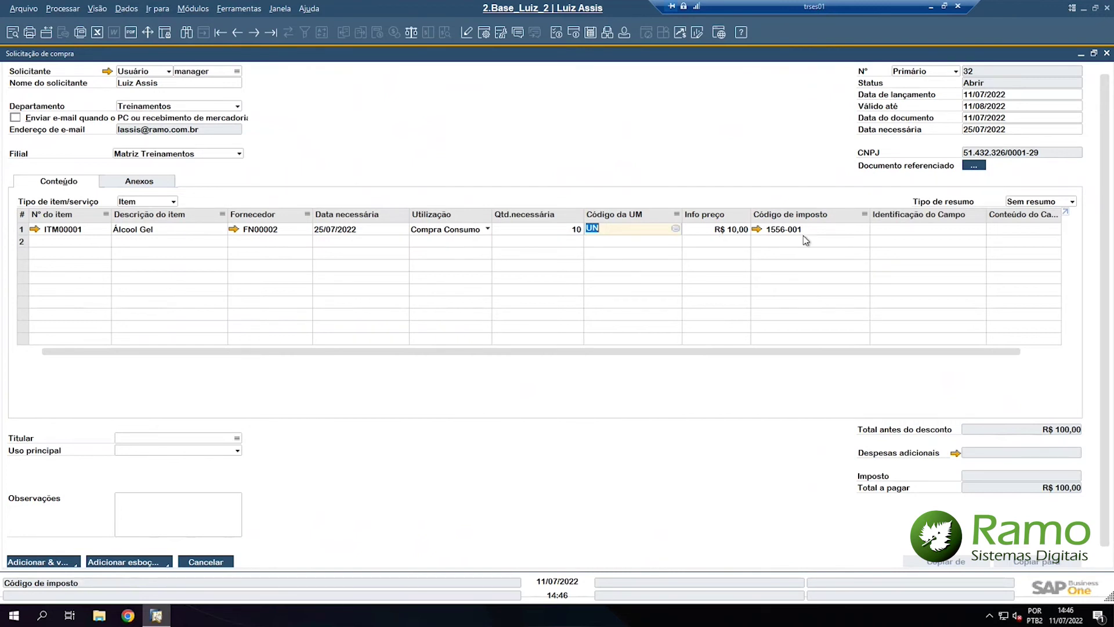
# - Check the tax code details on the Álcool Gel line and the document types offered in the Compras - C/P module
pyautogui.moveTo(806, 235)
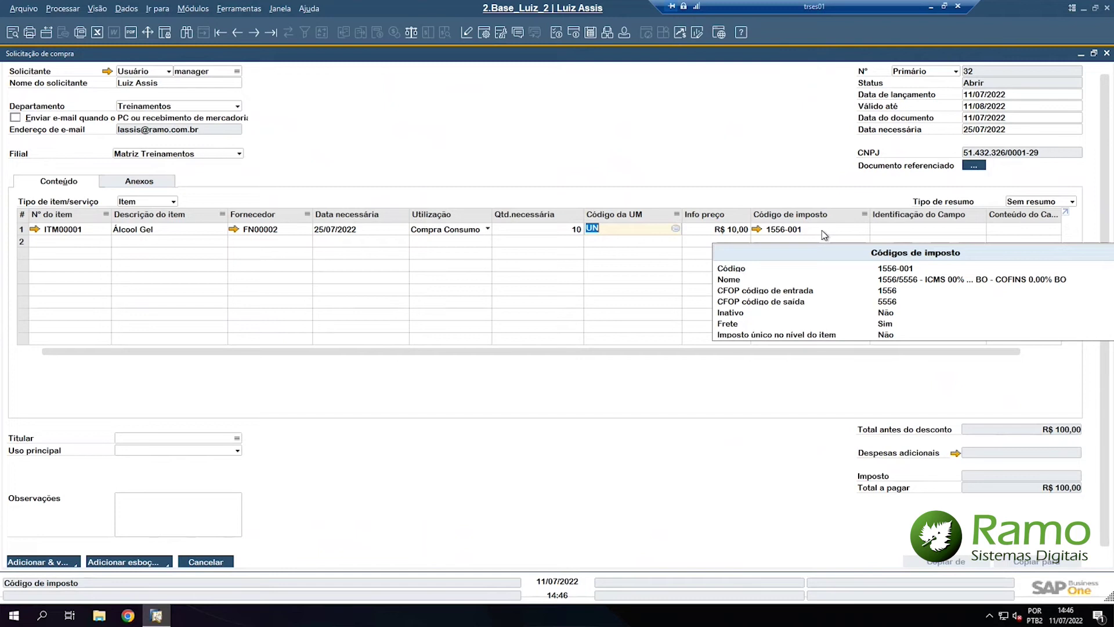
pyautogui.click(195, 9)
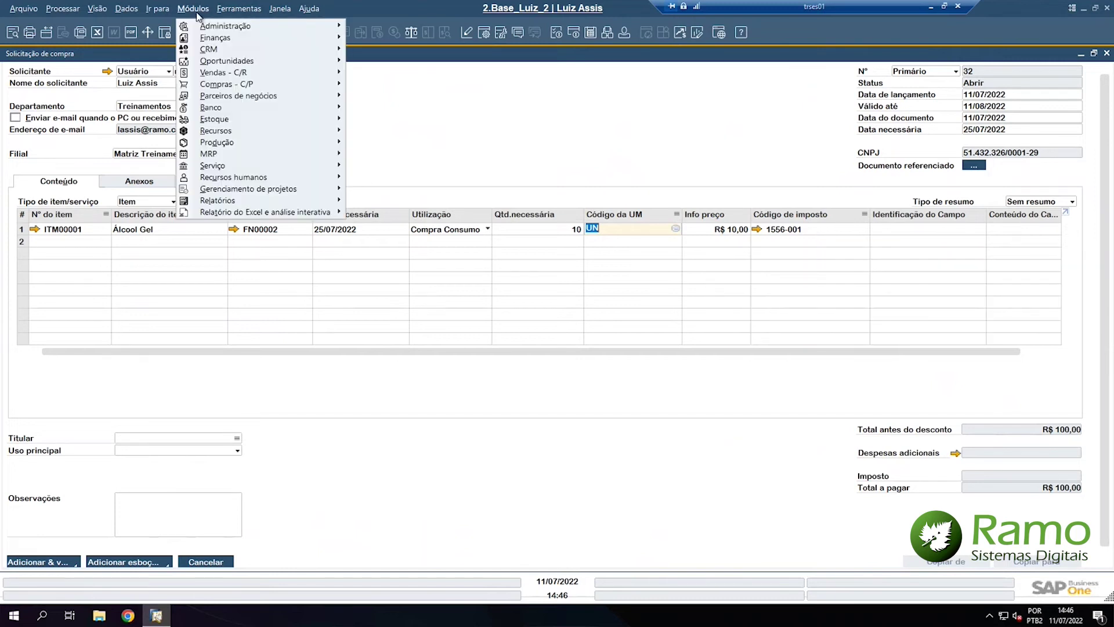
pyautogui.click(265, 84)
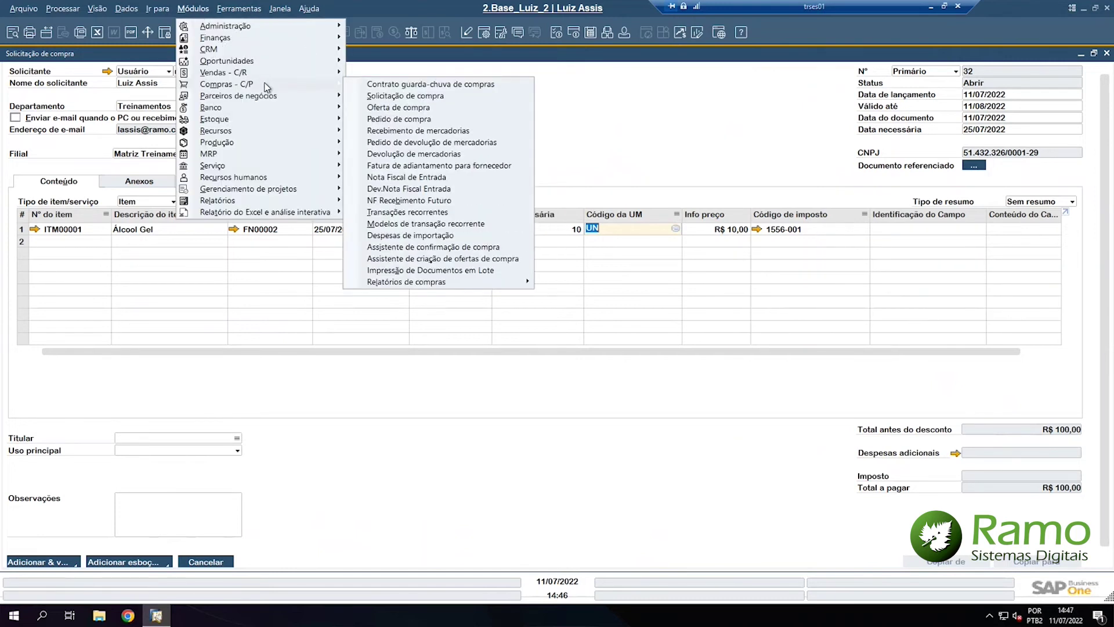
pyautogui.click(466, 98)
pyautogui.click(467, 100)
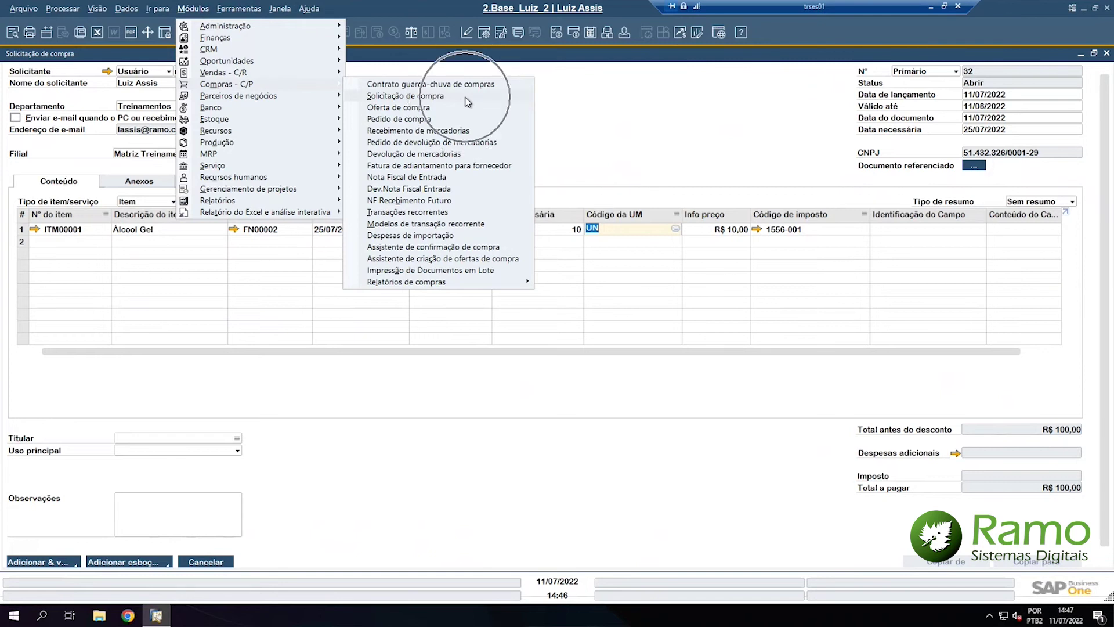
pyautogui.click(436, 109)
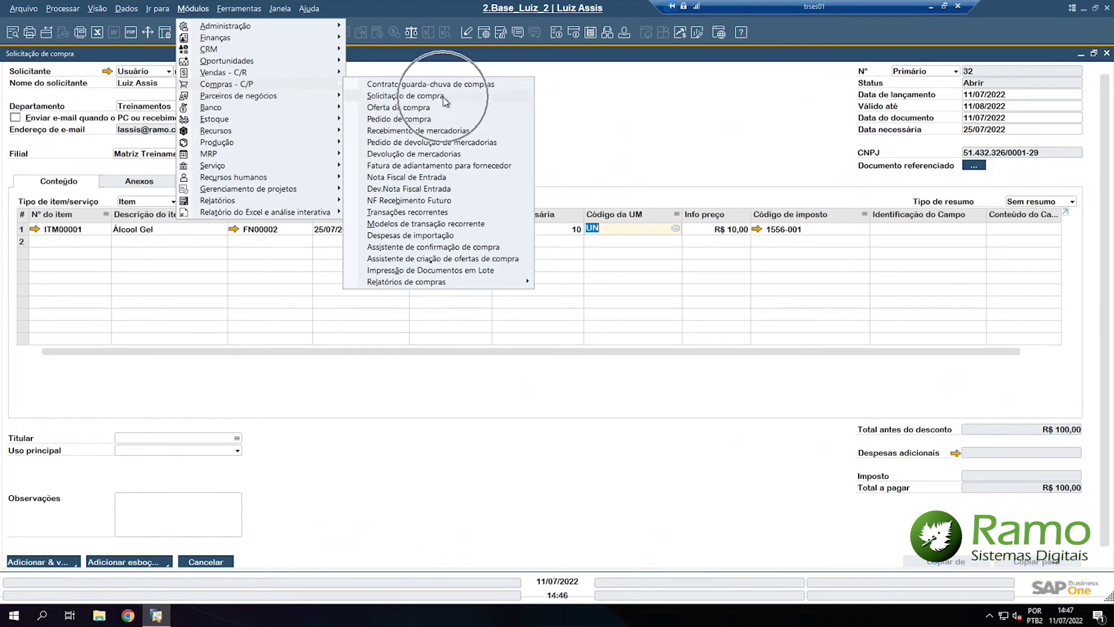
pyautogui.click(665, 141)
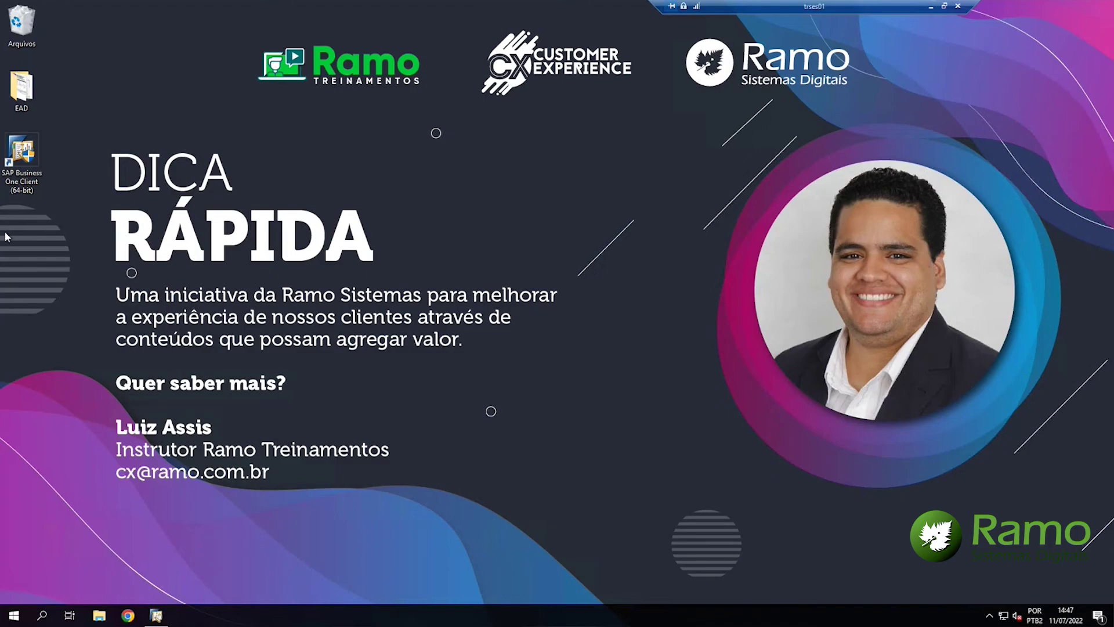
# - Create a text document named Exemplo solicitação compra on the Windows desktop and open it in Notepad
pyautogui.rightClick(5, 232)
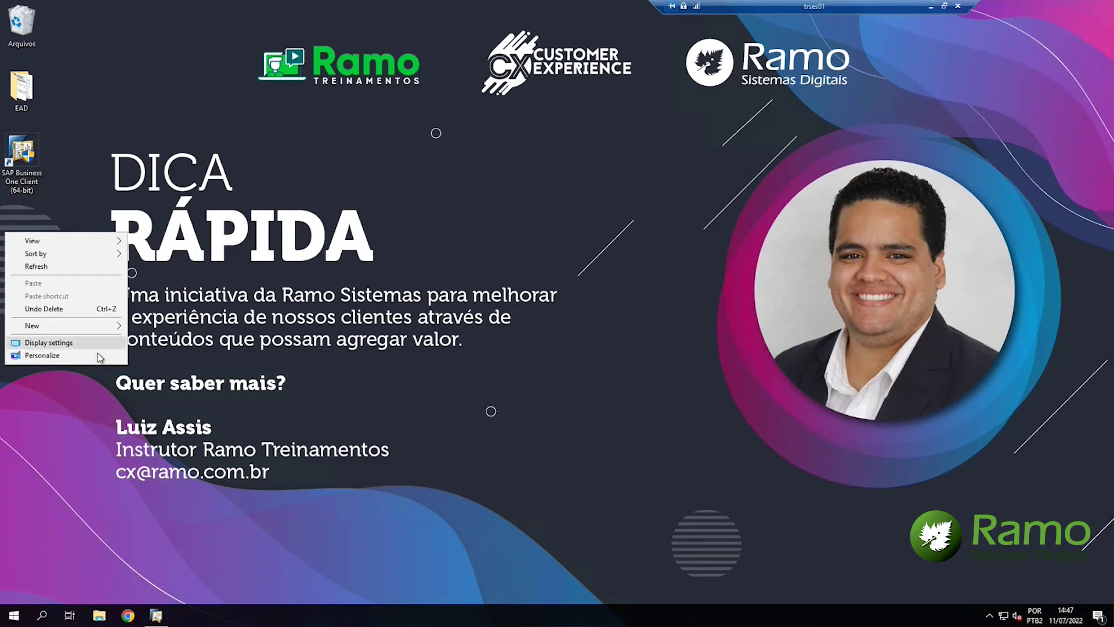
pyautogui.moveTo(90, 326)
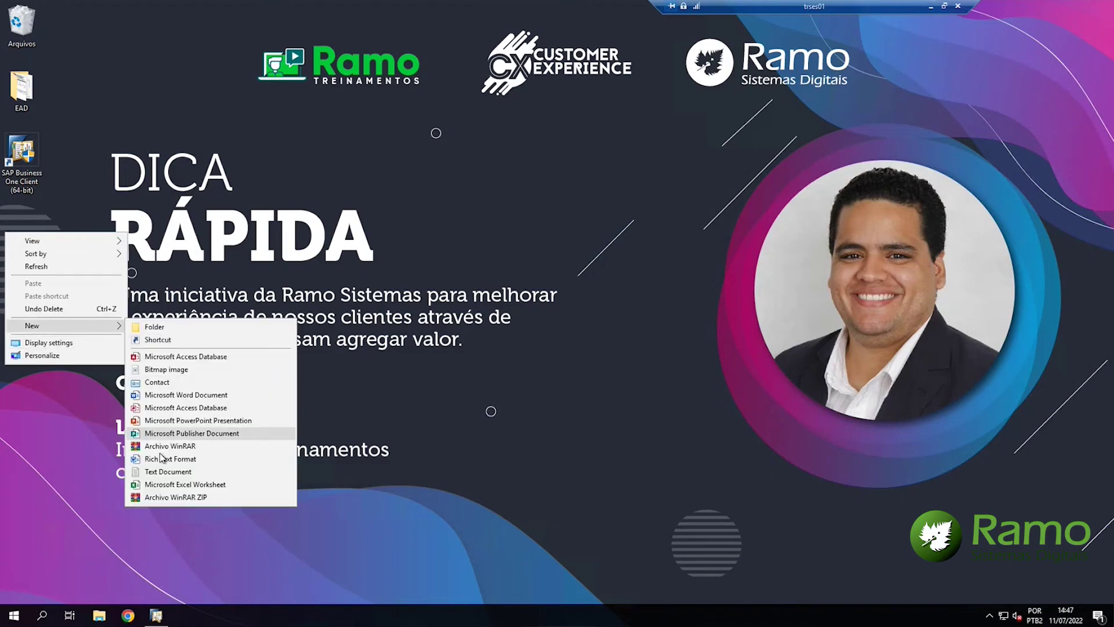
pyautogui.click(165, 471)
pyautogui.write('Exempl')
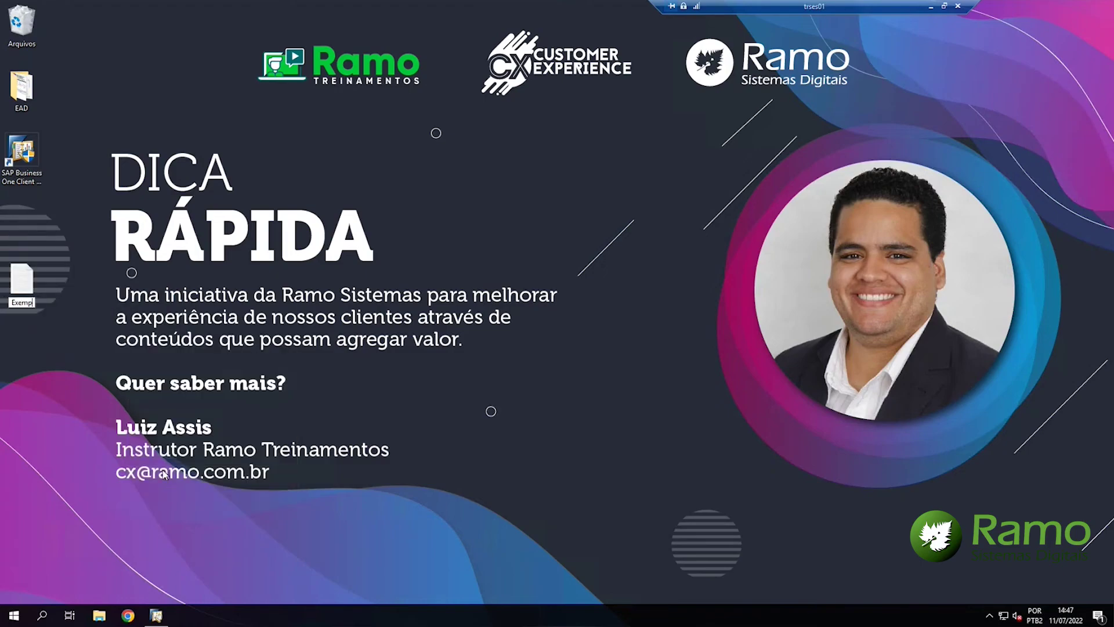
pyautogui.write('o solicitação compra')
pyautogui.press('Return')
pyautogui.press('Return')
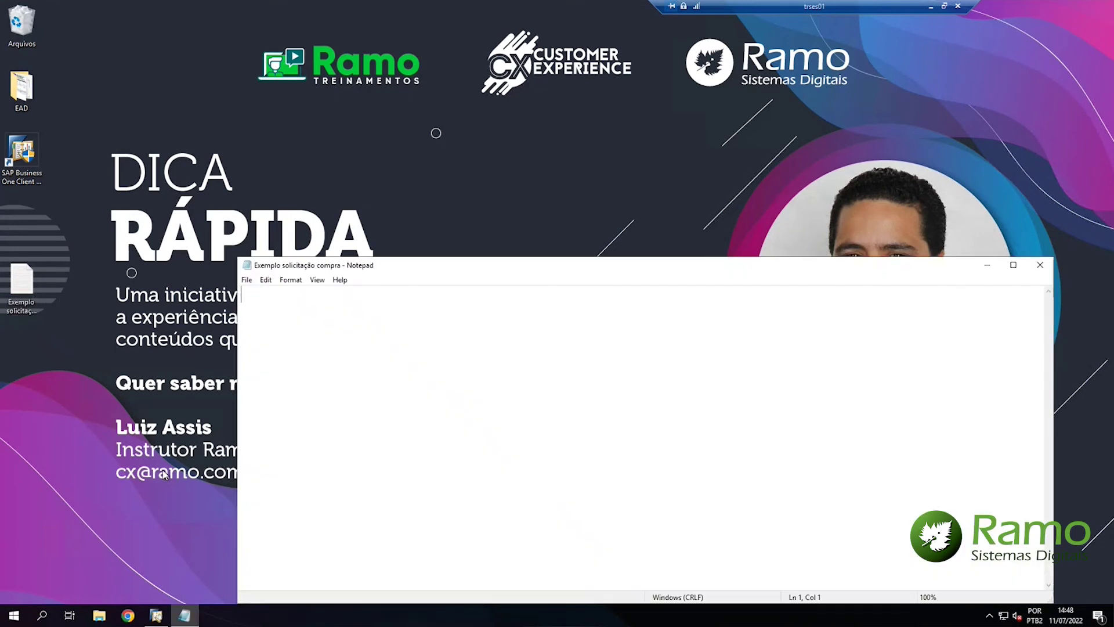
# - Write "Comprar alcool teste treinamento." in the text document, then save and close it
pyautogui.write('Comprar a')
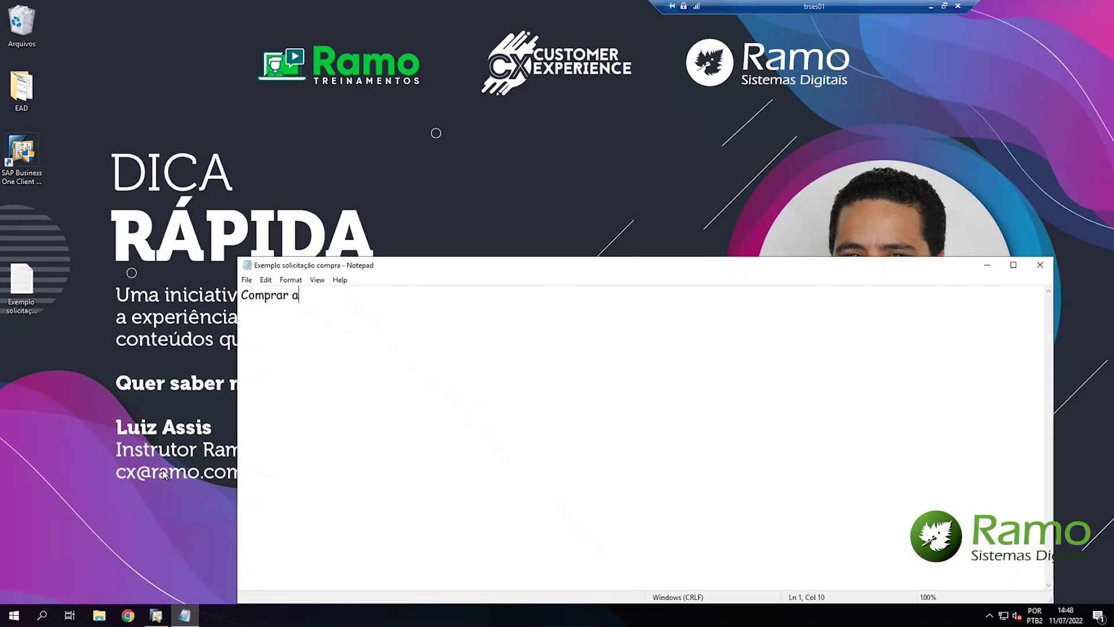
pyautogui.write('lcool teste treinamwen')
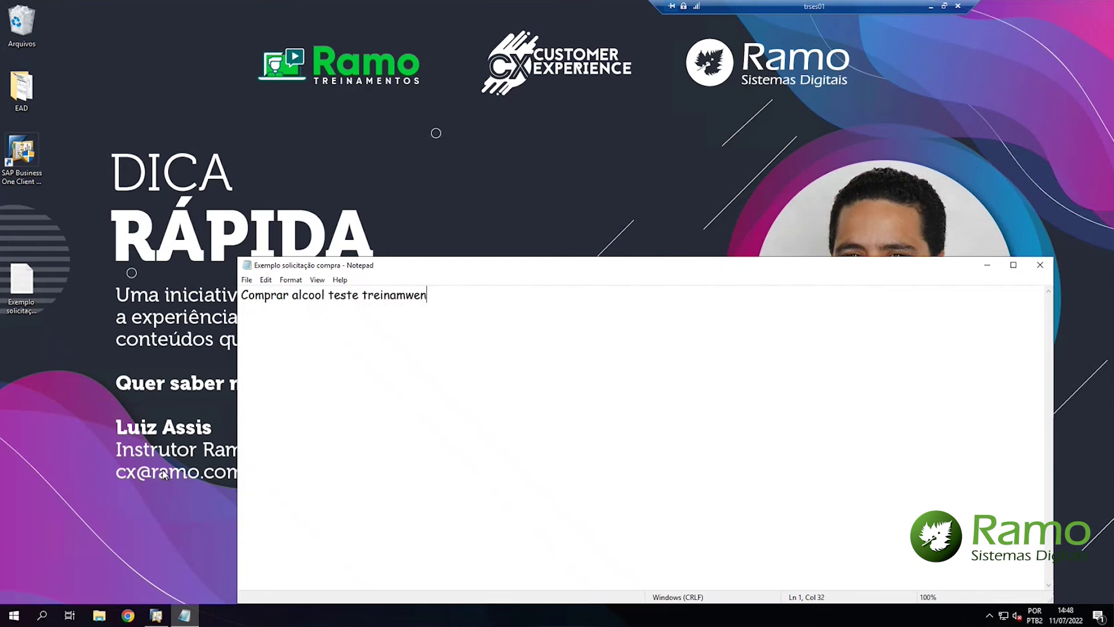
pyautogui.write('nto.')
pyautogui.click(1039, 265)
# - Switch back to SAP Business One and attach the Exemplo solicitação compra file from the desktop to the purchase request
pyautogui.click(157, 615)
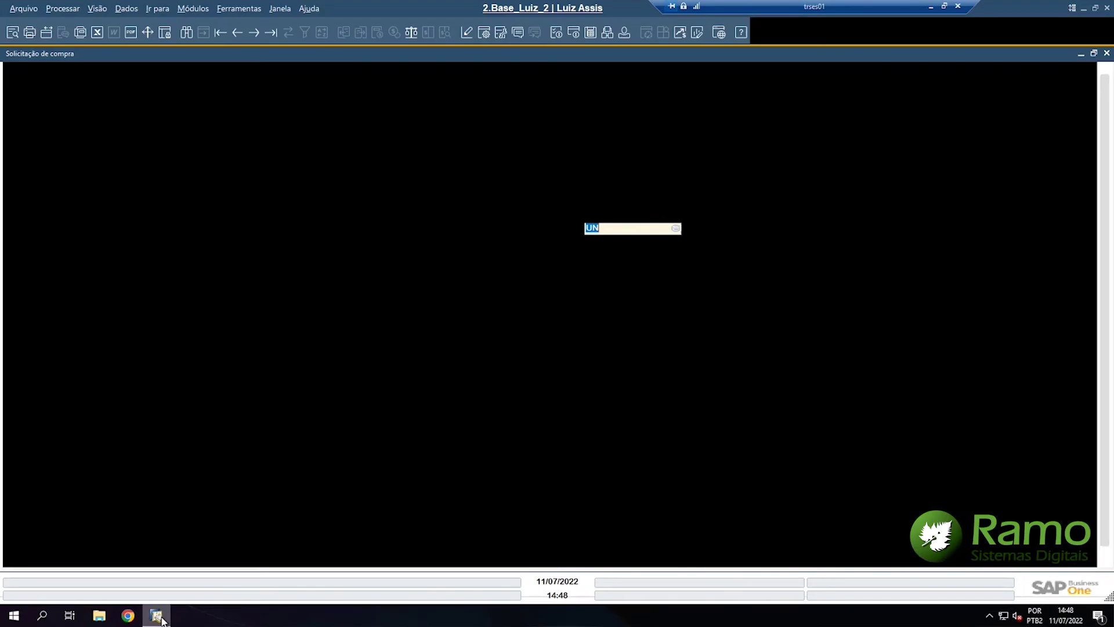
pyautogui.click(132, 184)
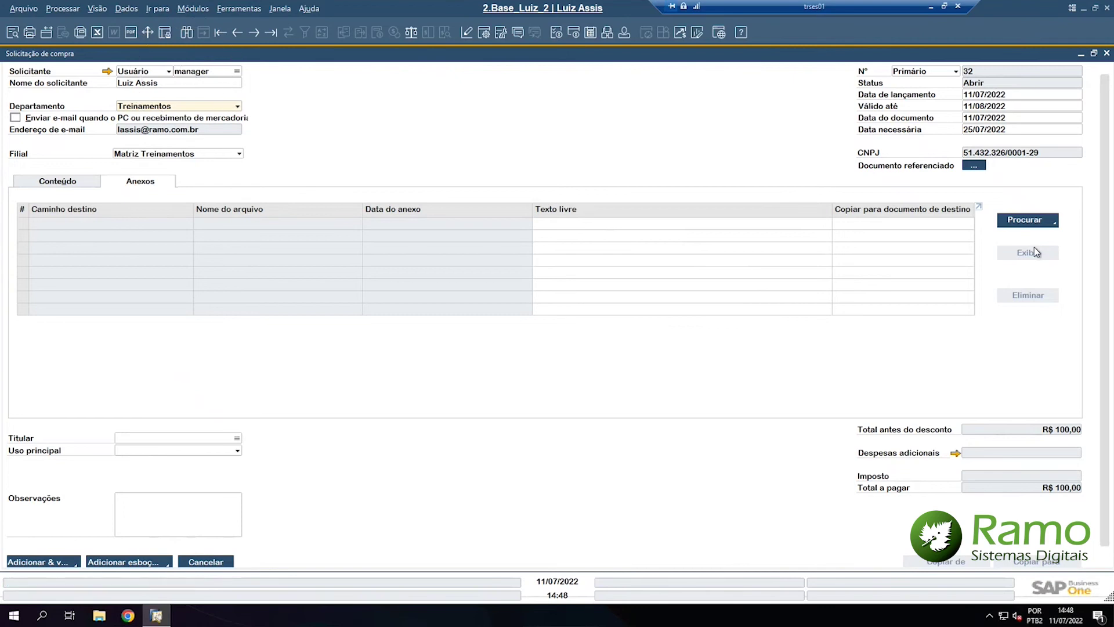
pyautogui.click(1039, 227)
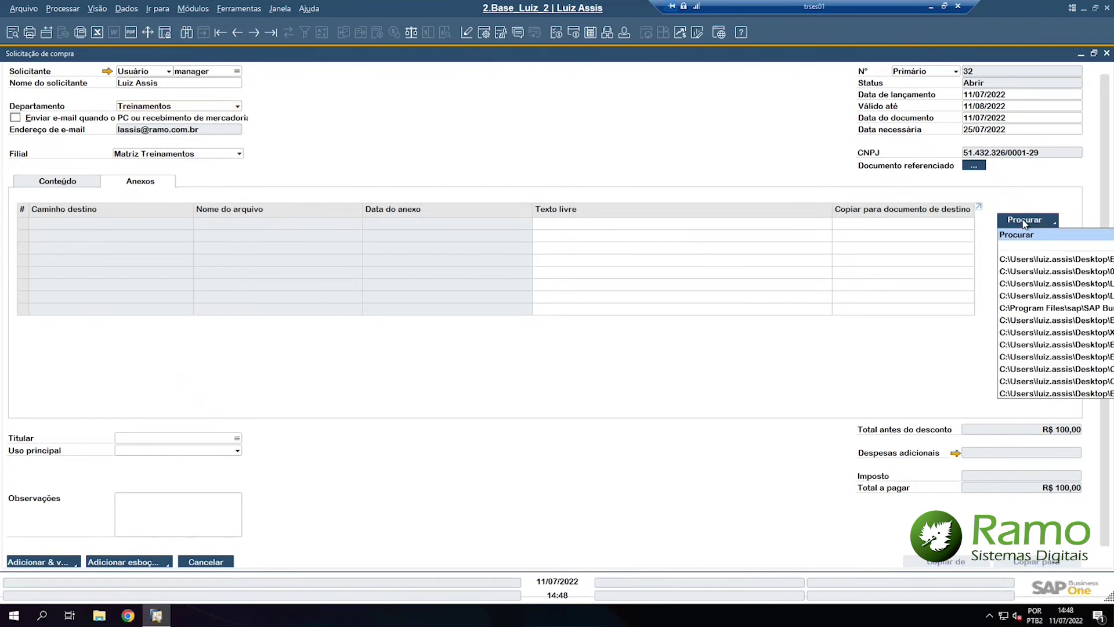
pyautogui.click(1024, 222)
pyautogui.click(1024, 222)
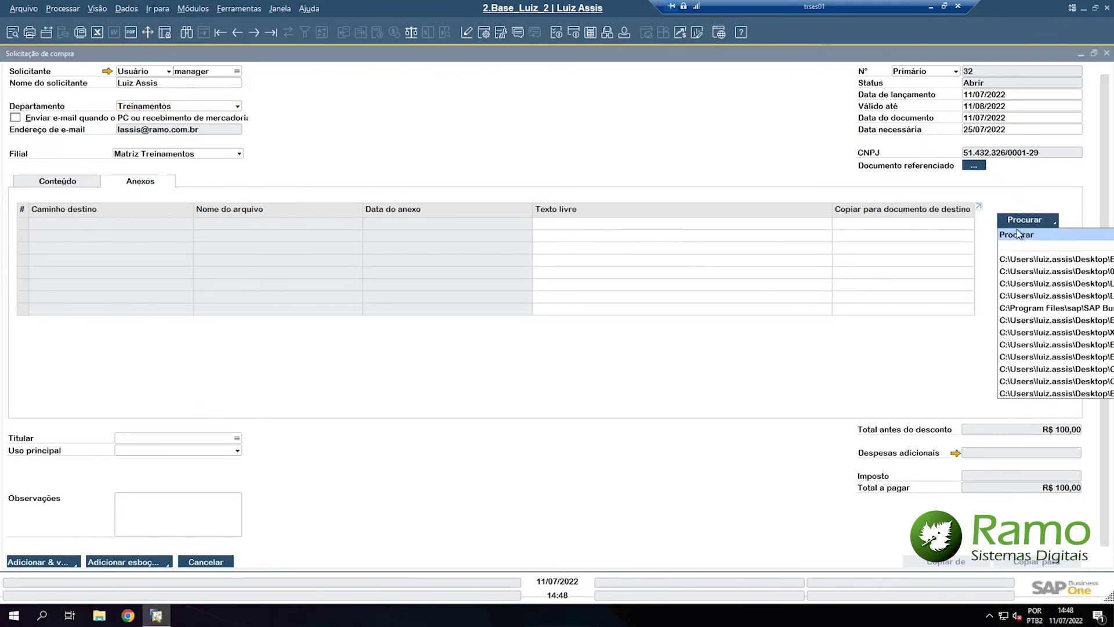
pyautogui.click(1016, 235)
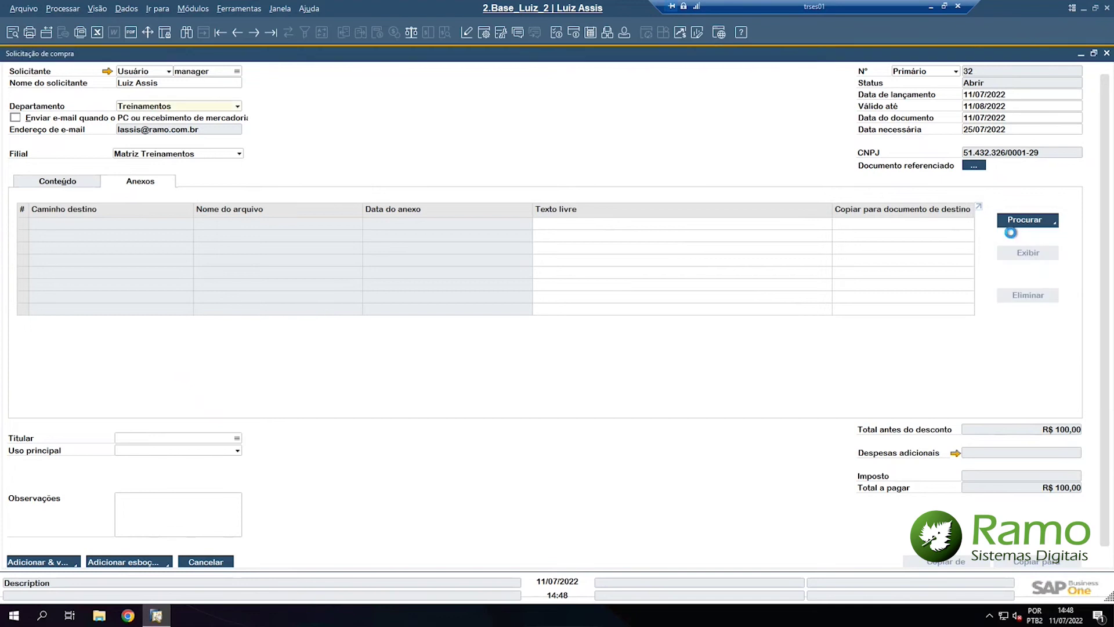
pyautogui.click(48, 119)
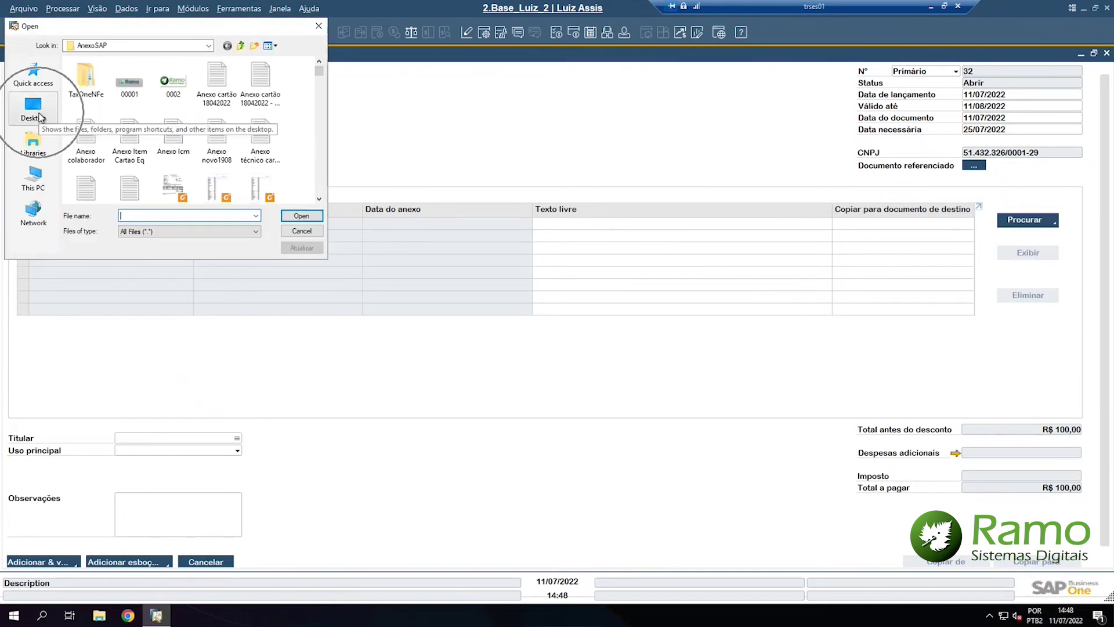
pyautogui.click(231, 168)
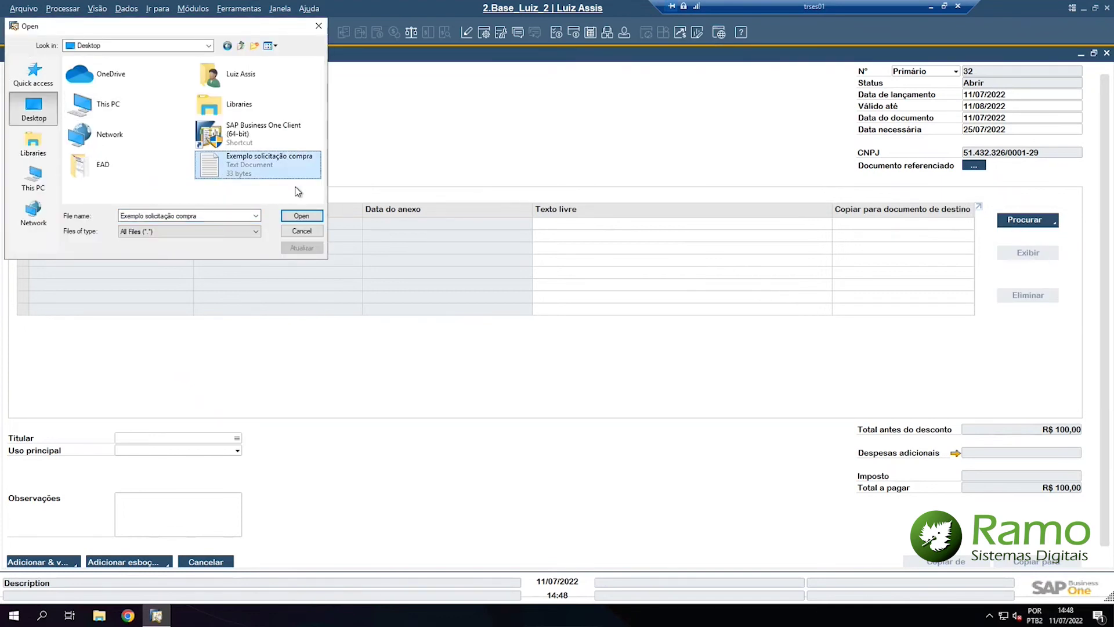
pyautogui.click(302, 216)
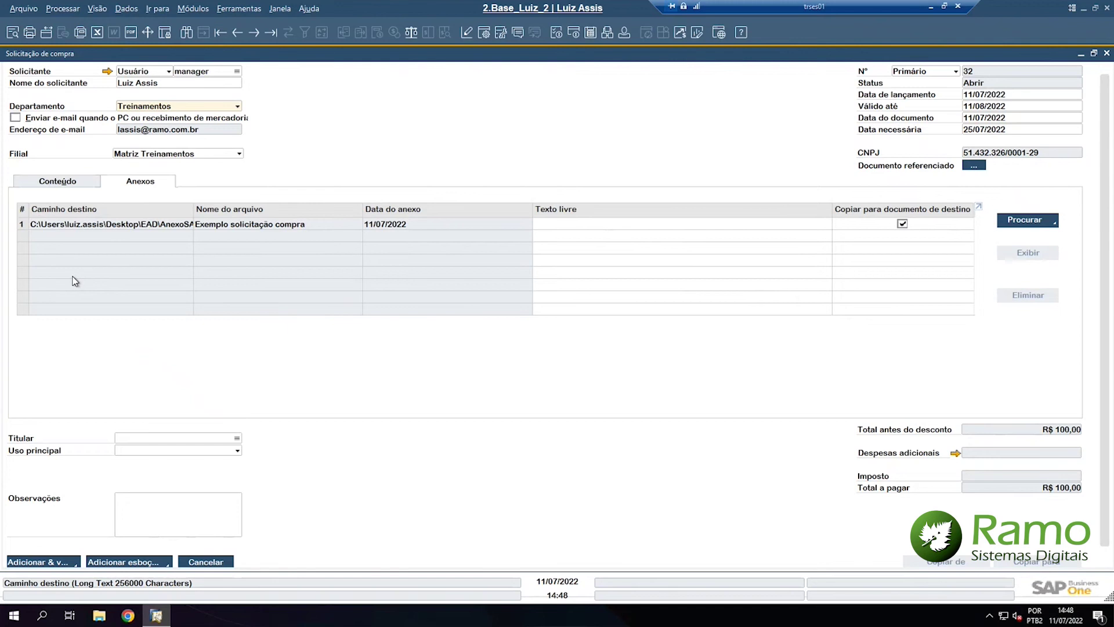
# - Hide the Identificação do Campo and Conteúdo do Campo columns in the form settings of the purchase request's item table
pyautogui.click(52, 184)
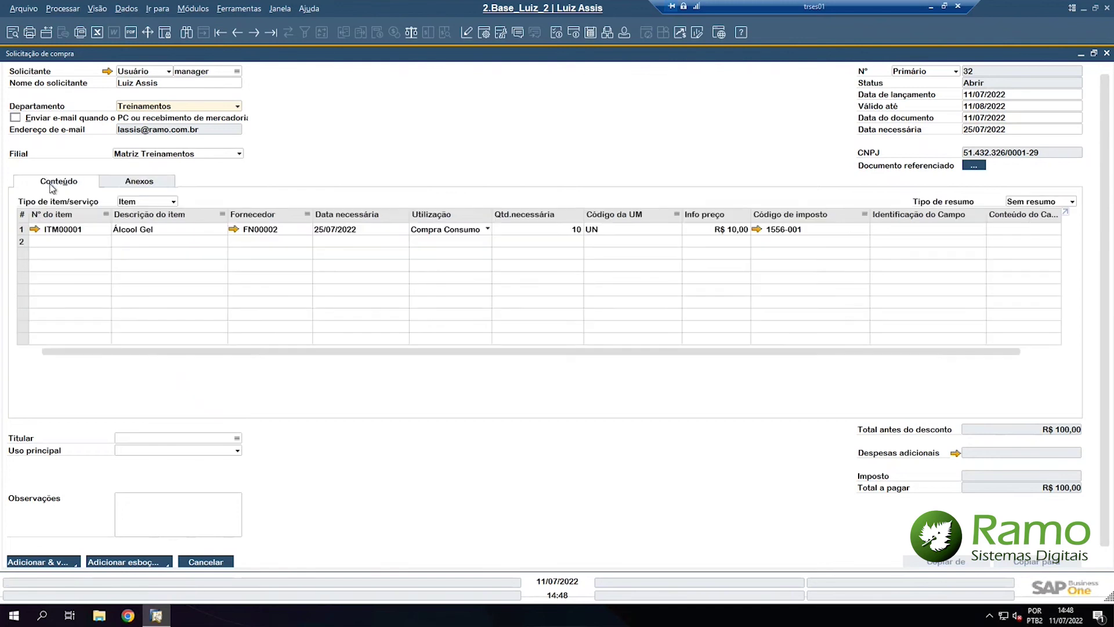
pyautogui.moveTo(499, 353); pyautogui.dragTo(164, 346)
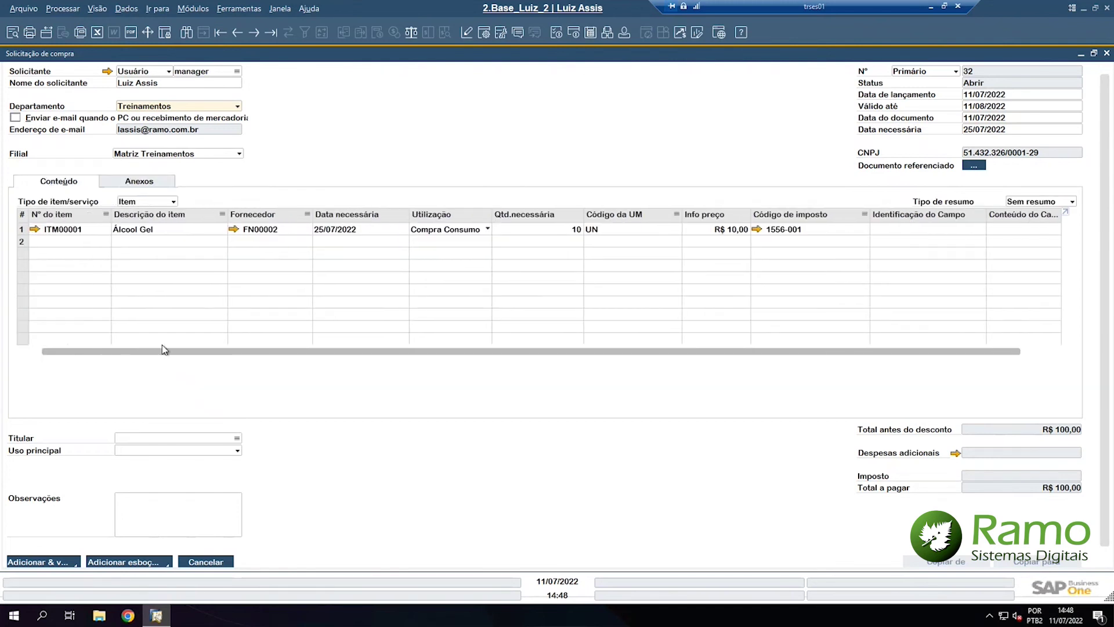
pyautogui.click(489, 35)
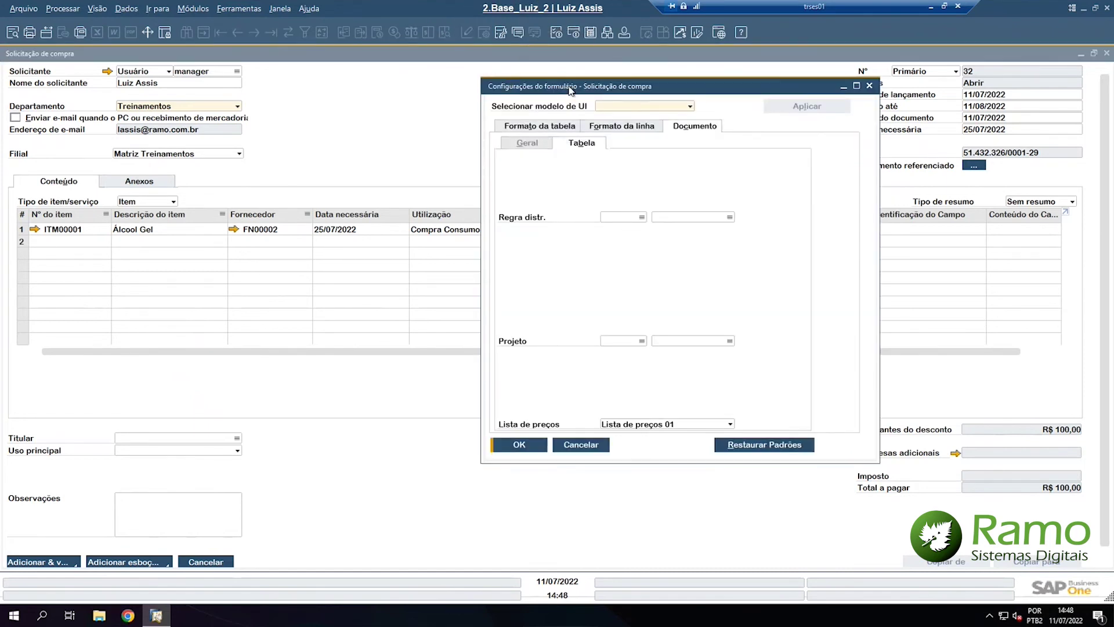
pyautogui.click(544, 127)
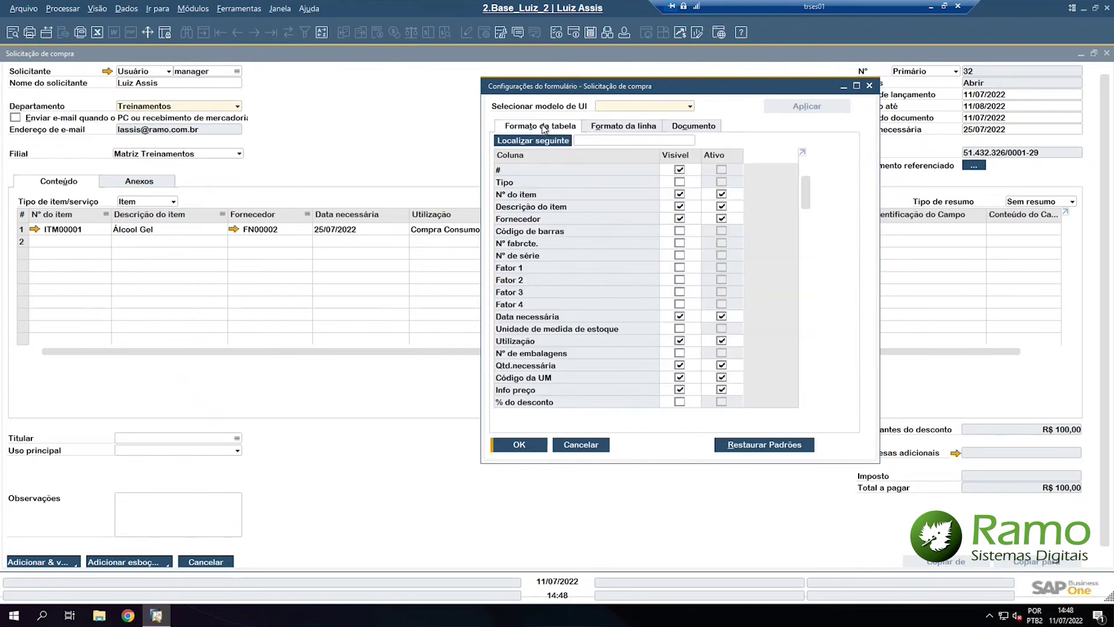
pyautogui.click(684, 159)
pyautogui.moveTo(805, 199); pyautogui.dragTo(830, 403)
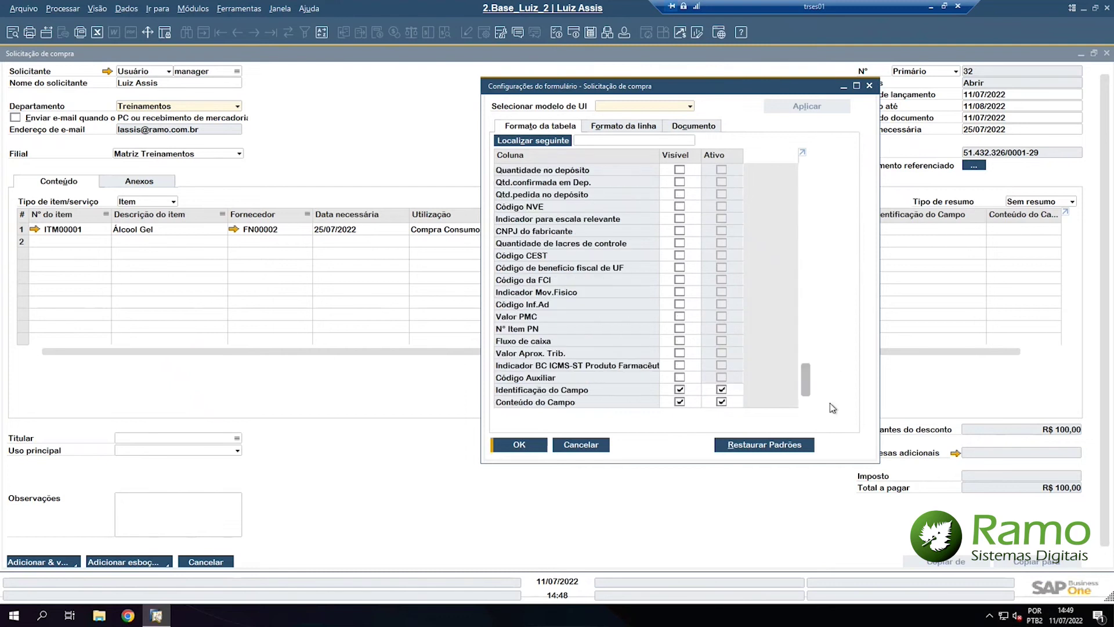
pyautogui.click(680, 402)
pyautogui.click(679, 390)
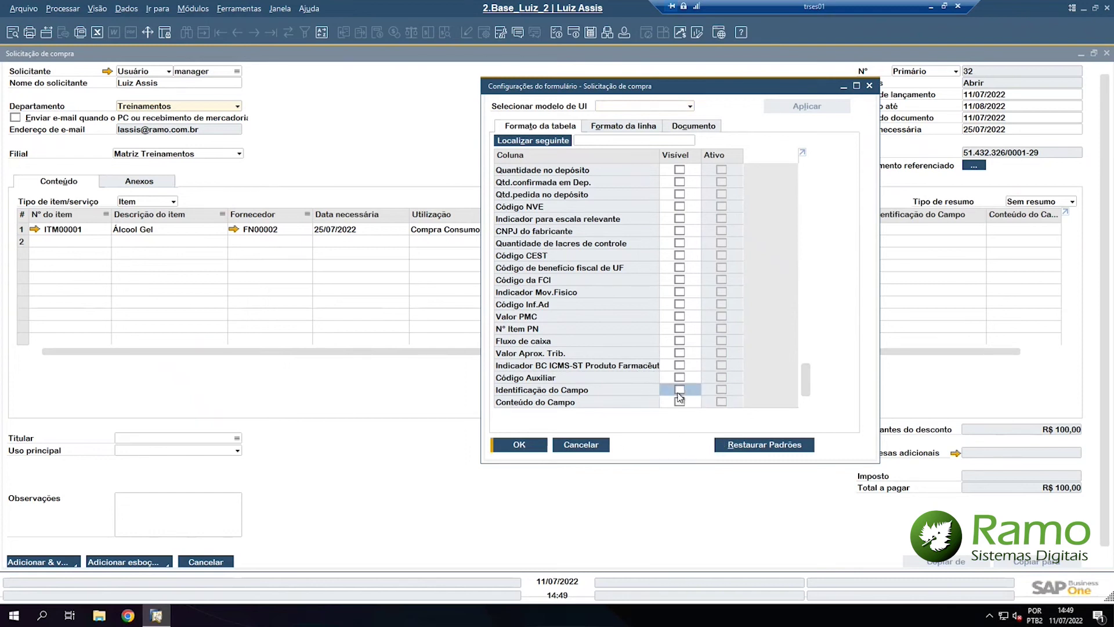
pyautogui.click(539, 446)
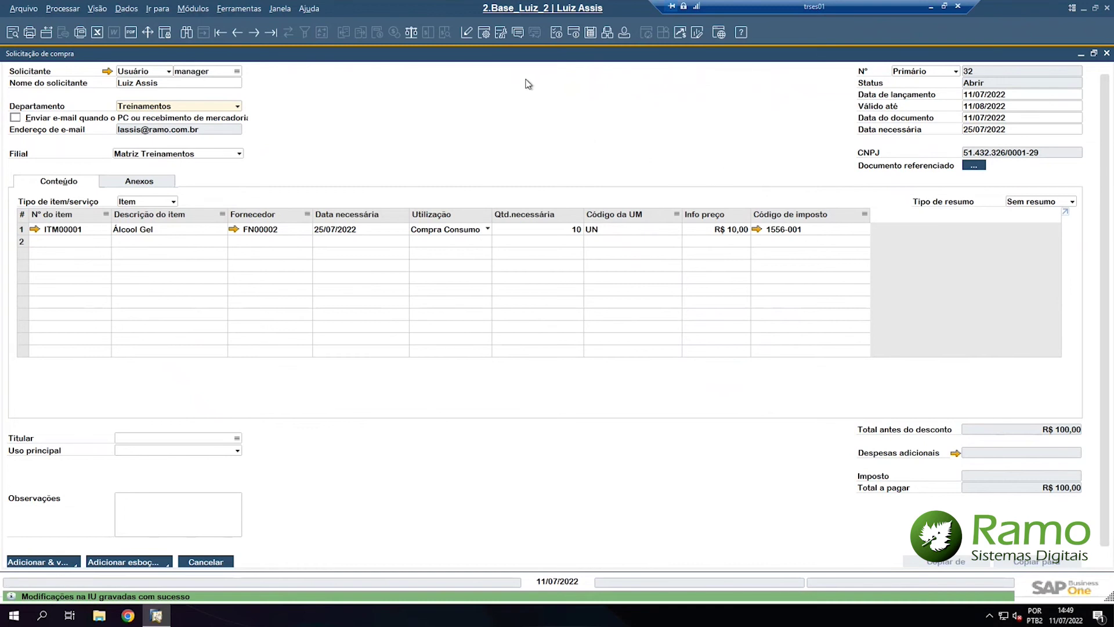
pyautogui.click(966, 243)
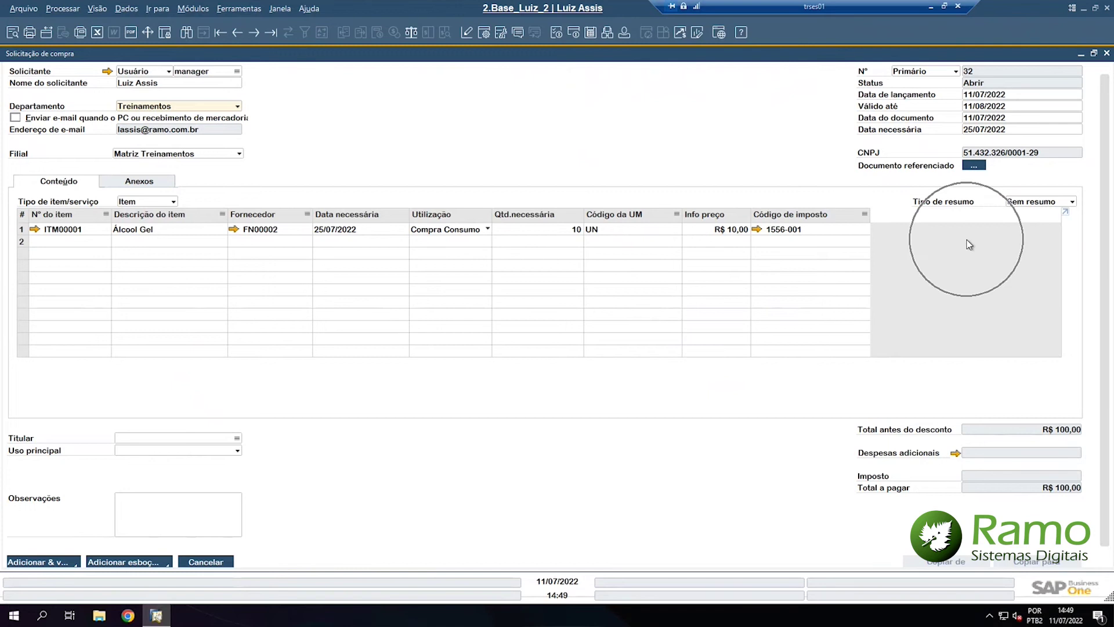
pyautogui.click(967, 244)
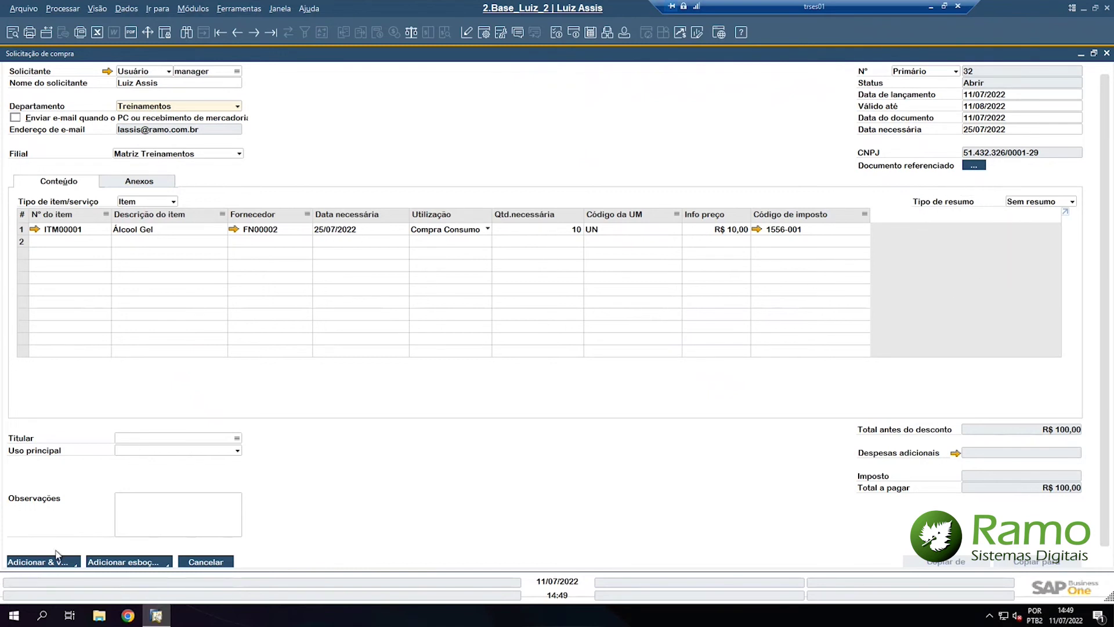
# - Enter the remark "Comprar para o RH exemplo treinamento" and add the purchase request with the Adicionar & visualizar option
pyautogui.click(136, 510)
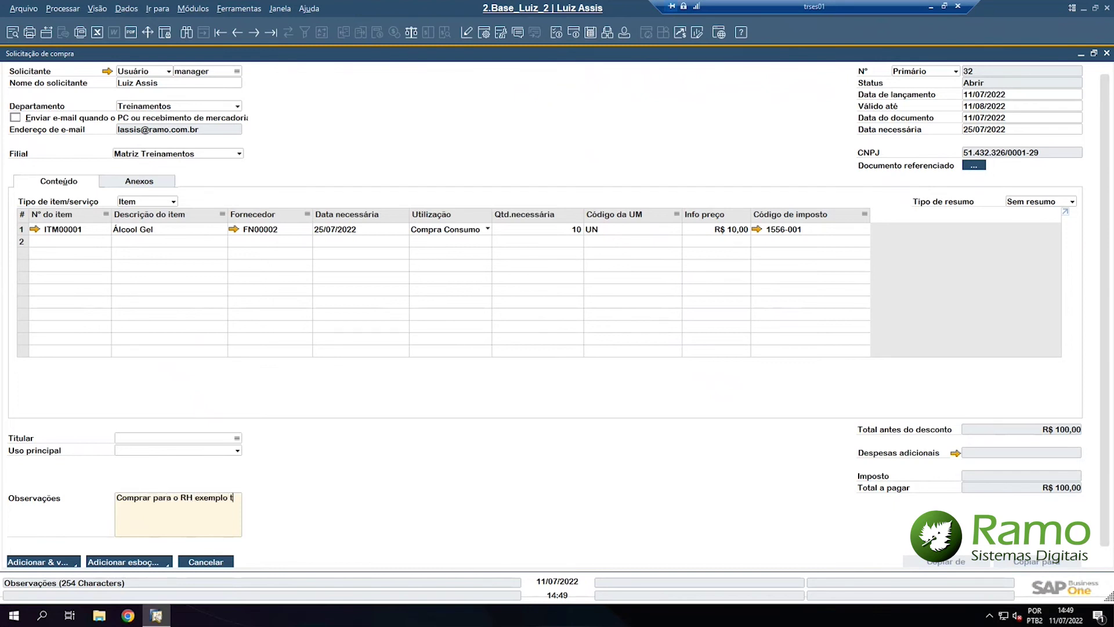
pyautogui.click(75, 566)
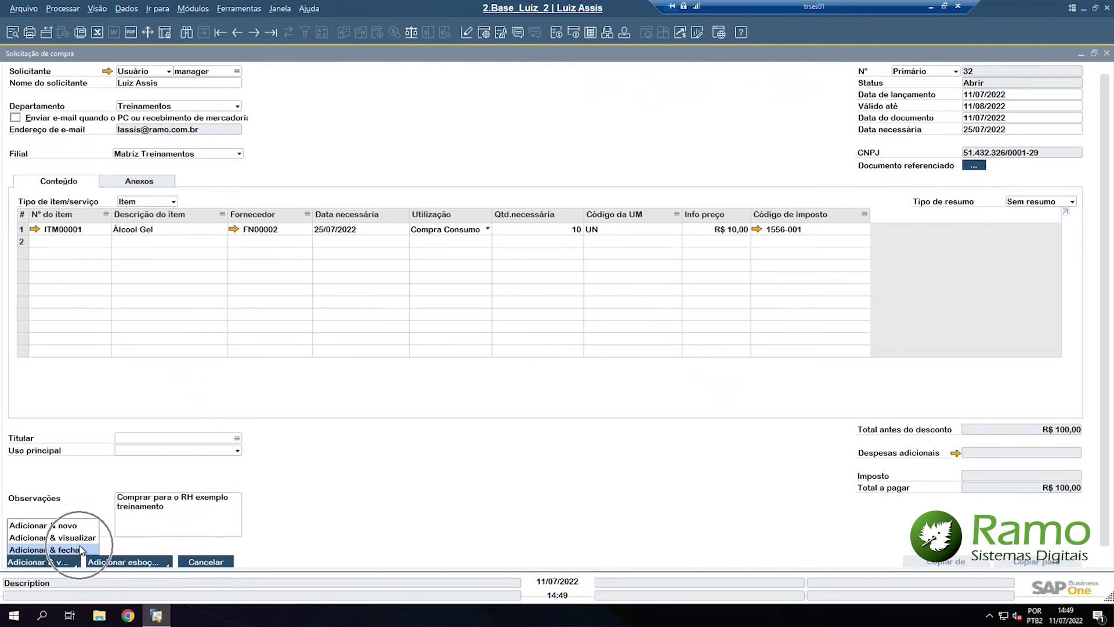
pyautogui.click(85, 539)
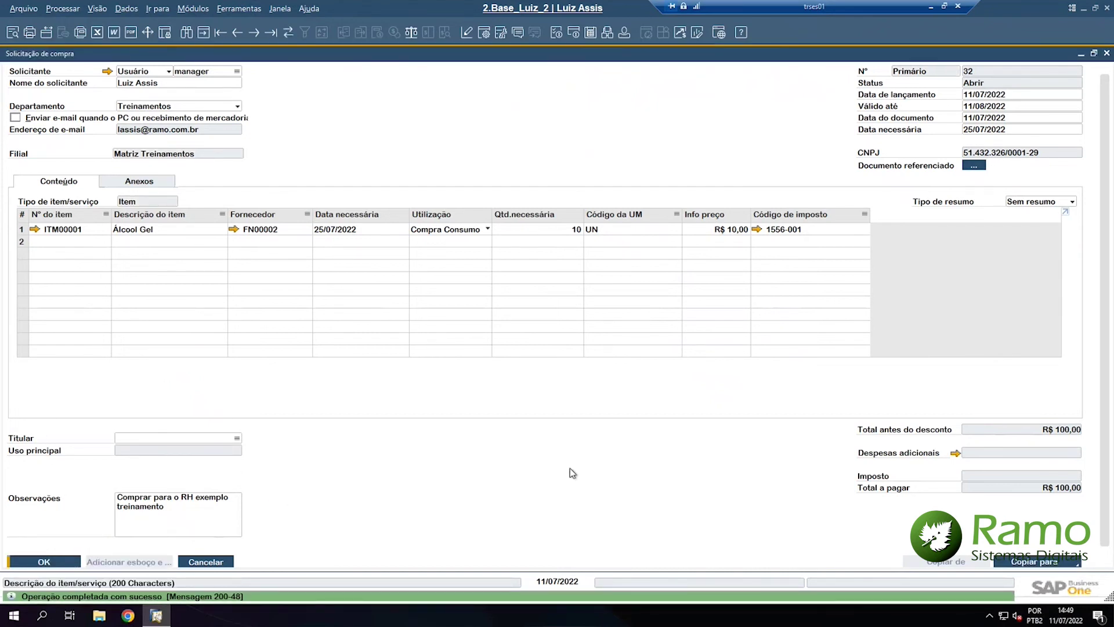
# - View the purchase request's relationship map, then return to the document
pyautogui.click(429, 137)
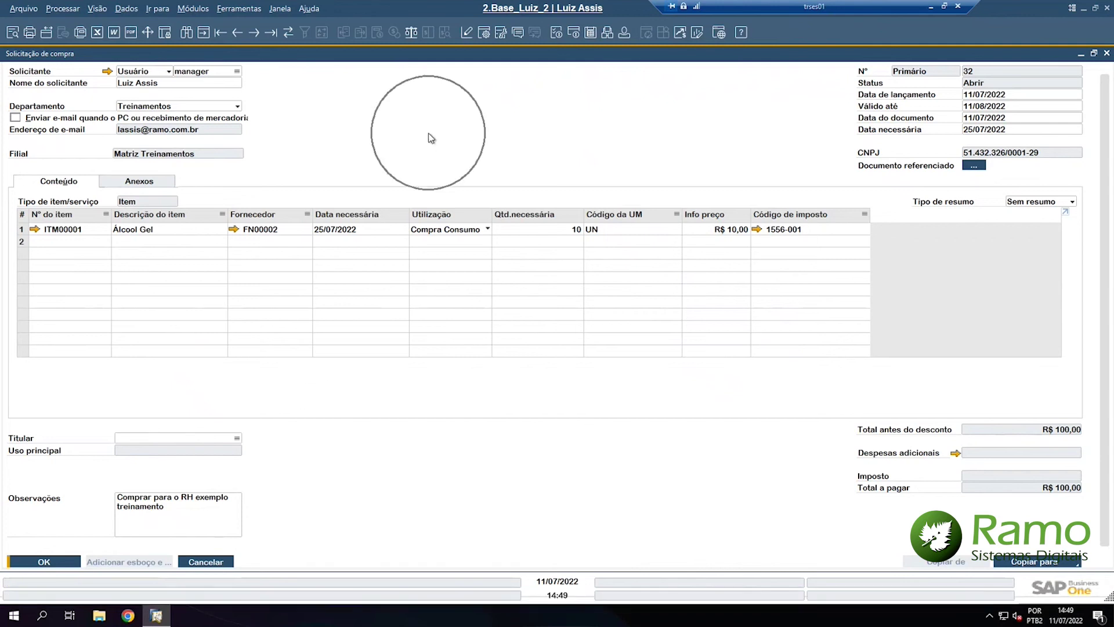
pyautogui.rightClick(428, 134)
pyautogui.click(506, 294)
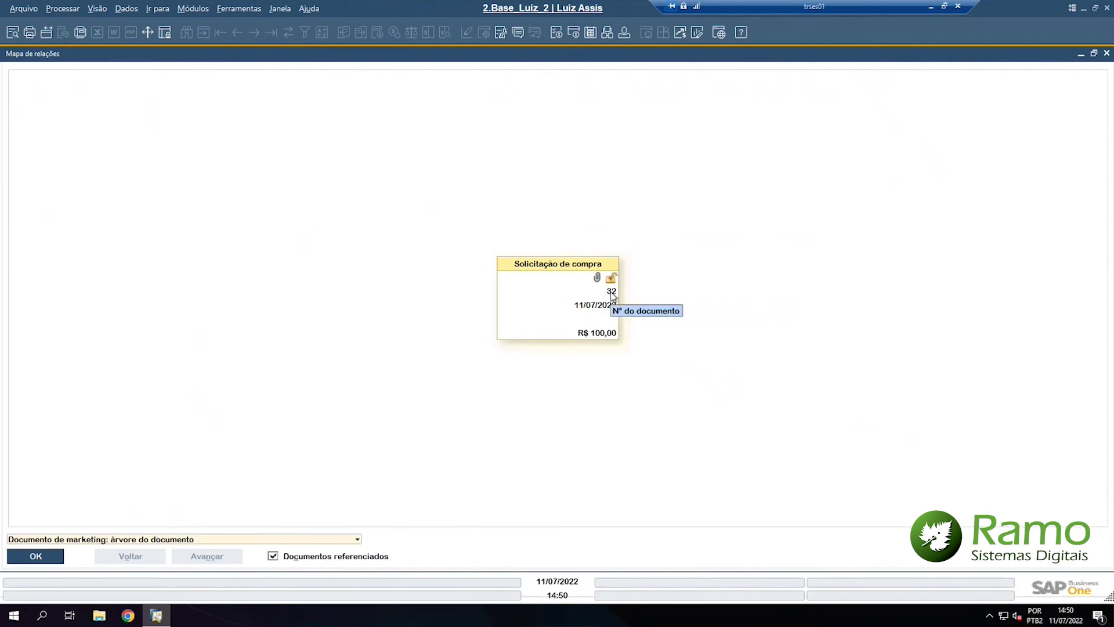
pyautogui.click(1106, 53)
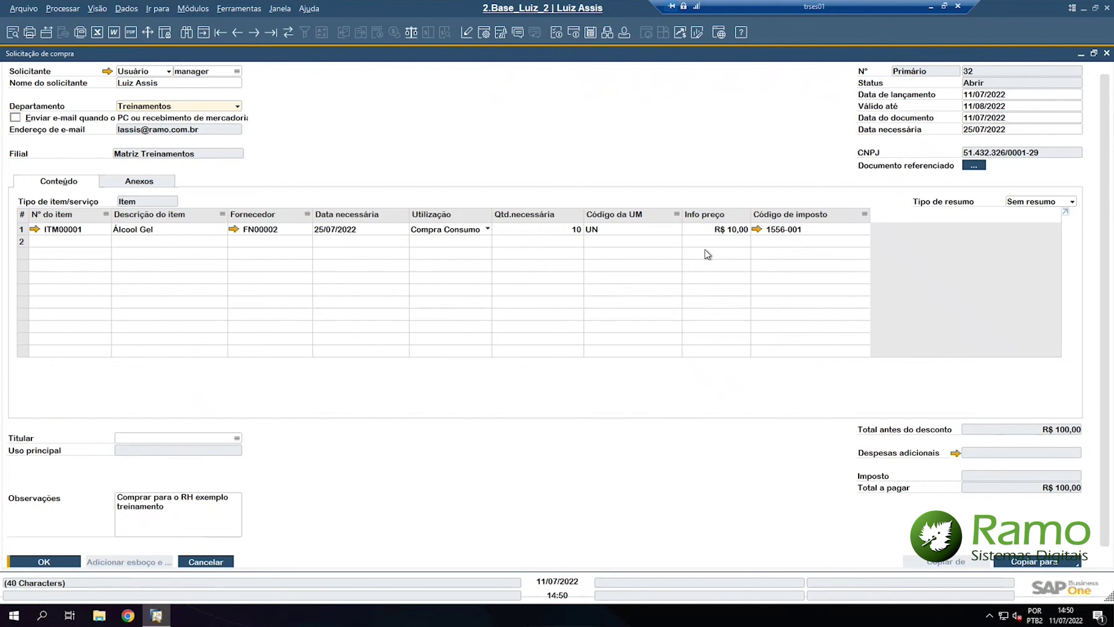
# - Clear the price and tax code on the Álcool Gel line, accept the CFOP and CST update, then update and close the purchase request
pyautogui.click(709, 240)
pyautogui.click(805, 232)
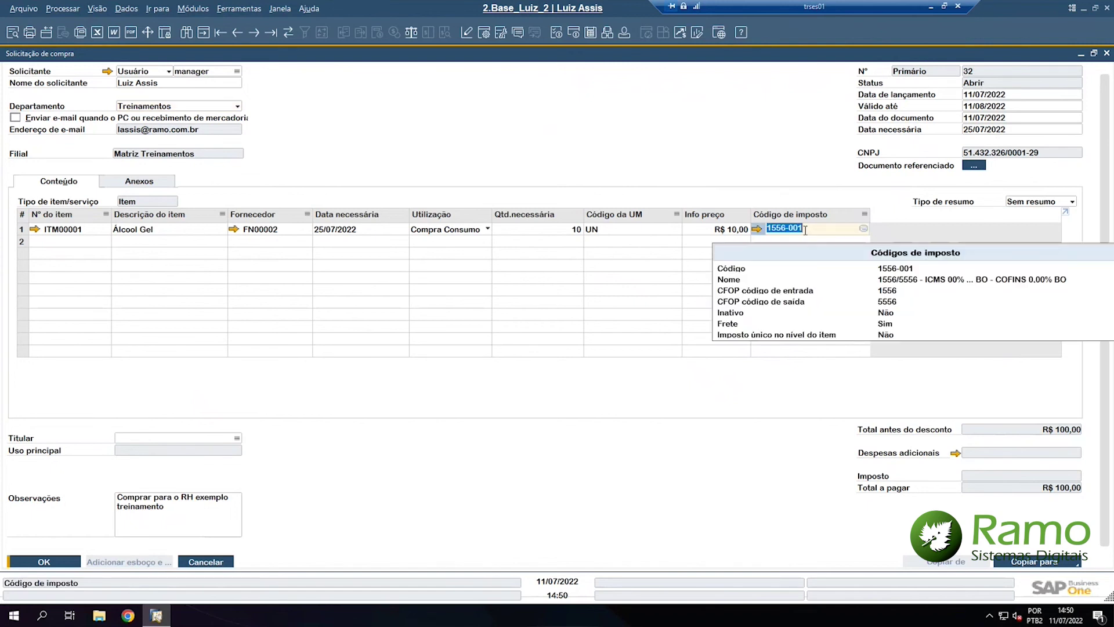
pyautogui.press('Tab')
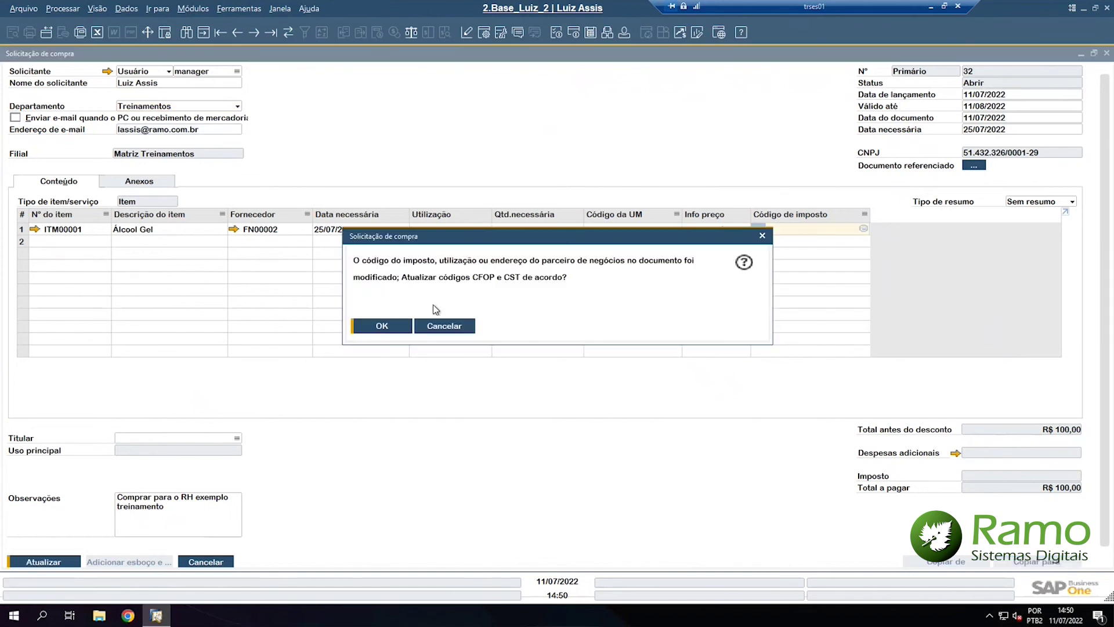
pyautogui.click(382, 326)
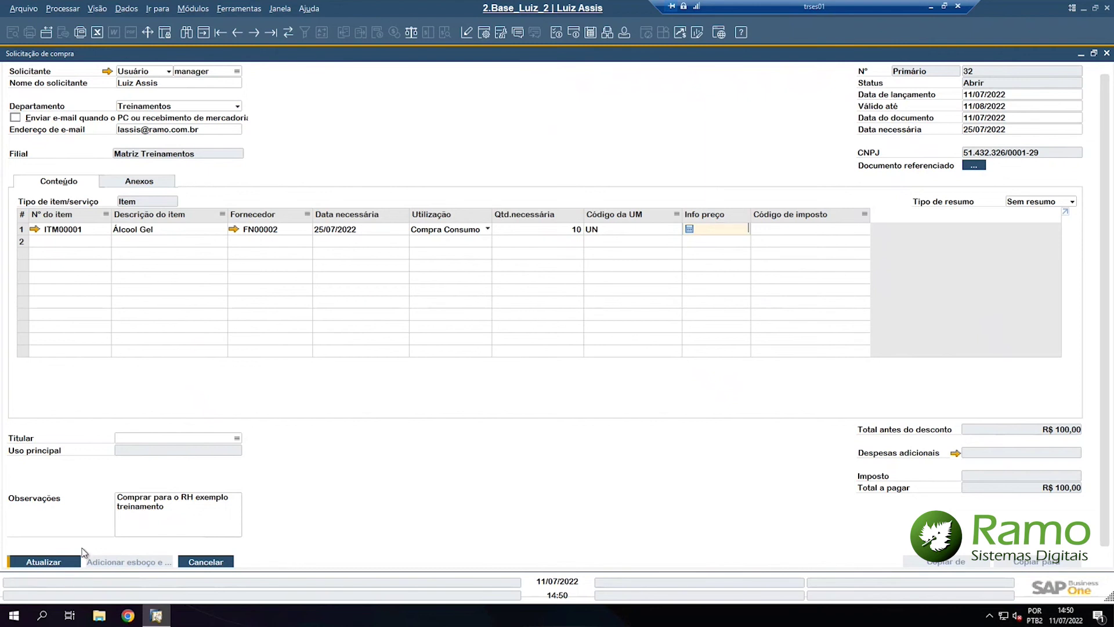
pyautogui.click(53, 564)
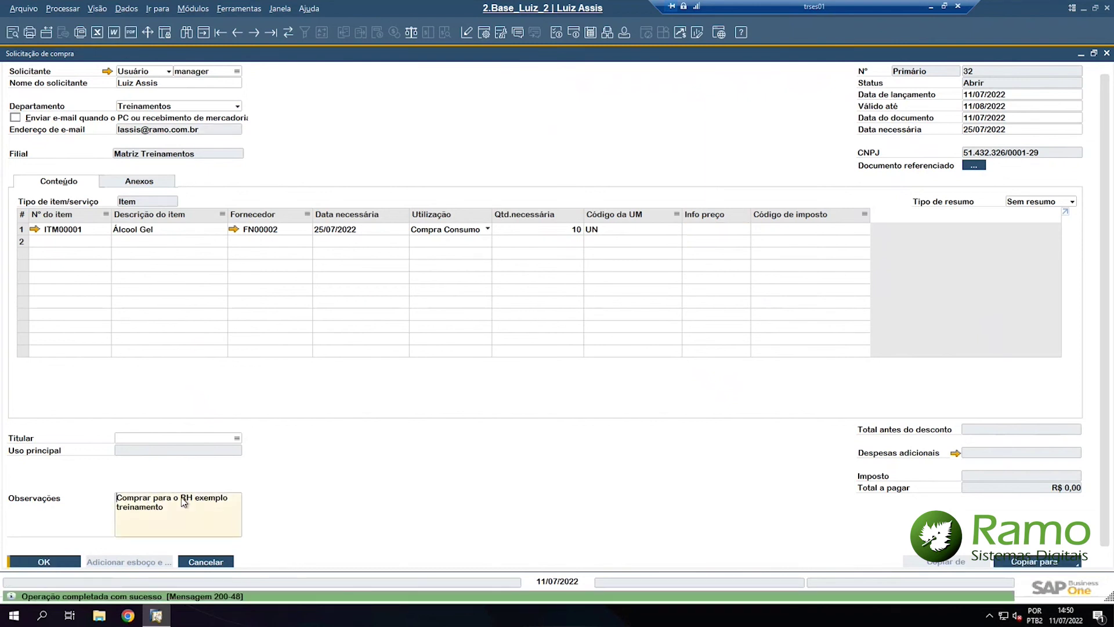
pyautogui.click(33, 562)
pyautogui.click(34, 562)
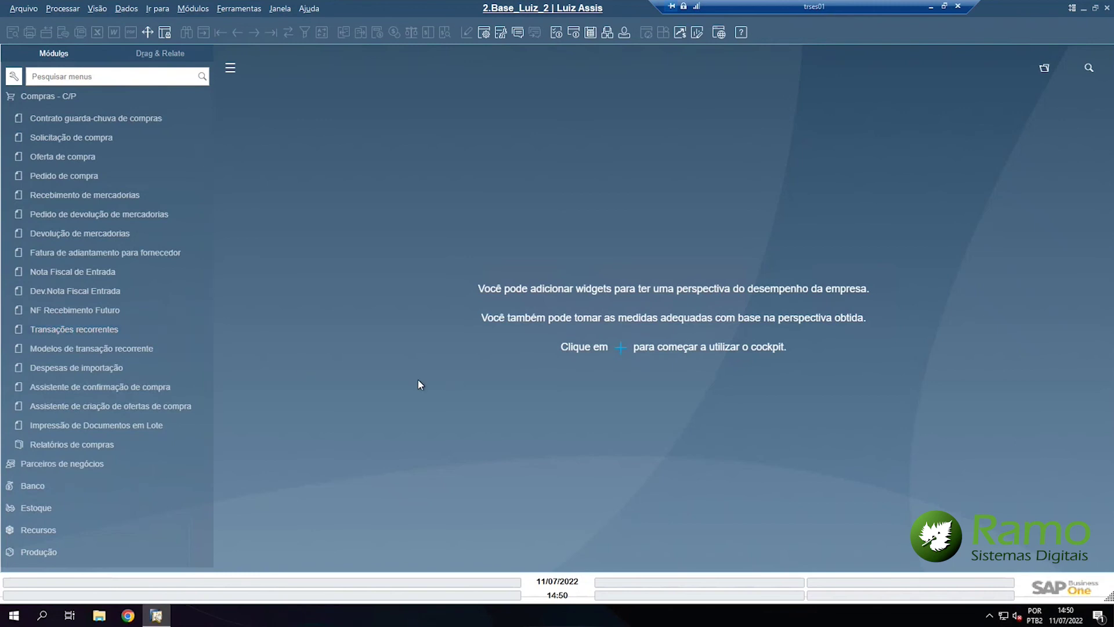
# - Open the Lista de itens em aberto report from the purchasing reports
pyautogui.click(61, 445)
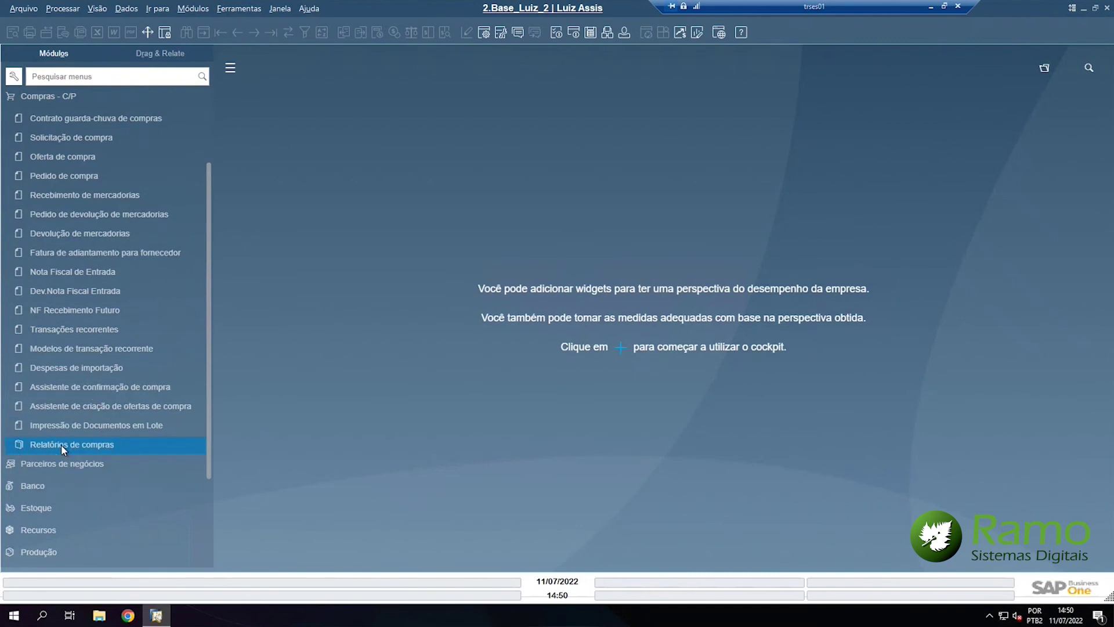
pyautogui.click(24, 467)
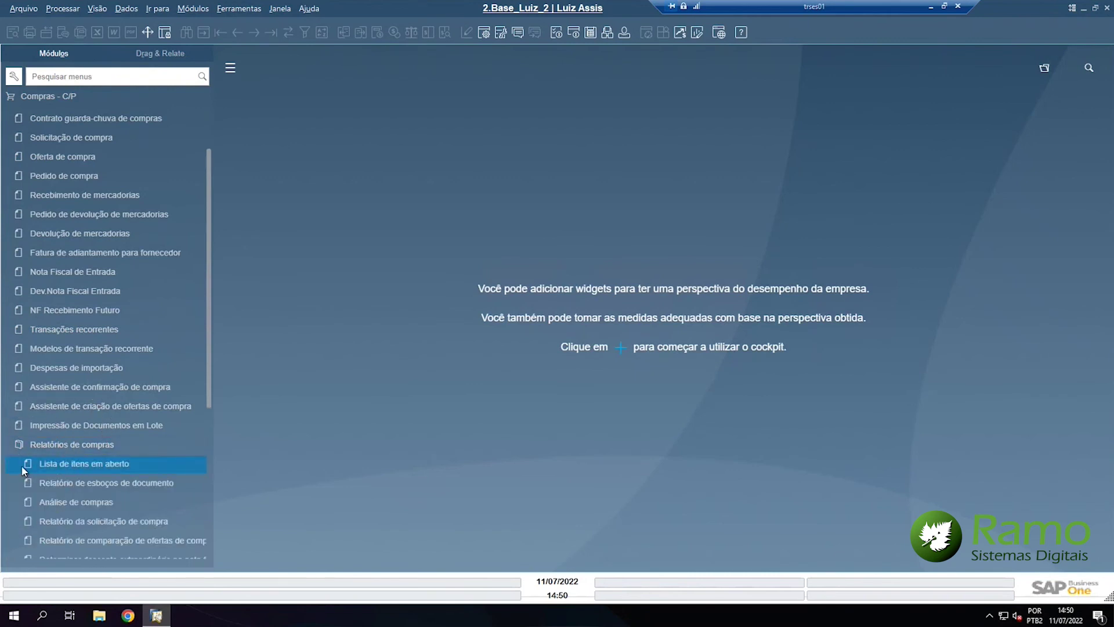
pyautogui.click(24, 470)
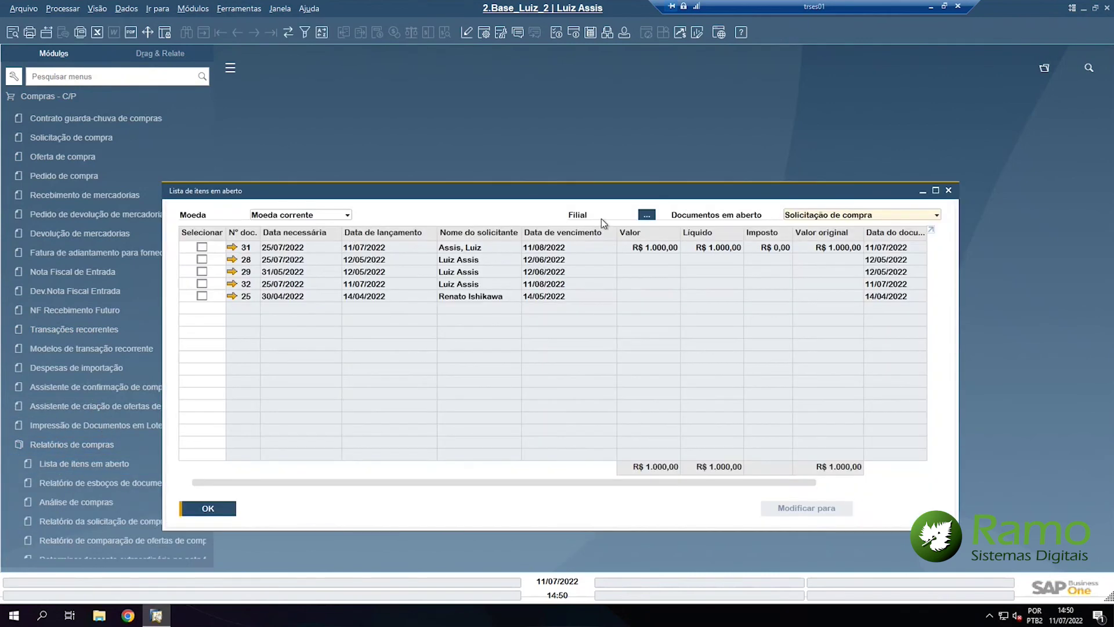
# - Filter the open purchase requests in the report by the Matriz Treinamentos branch
pyautogui.click(647, 216)
pyautogui.click(812, 212)
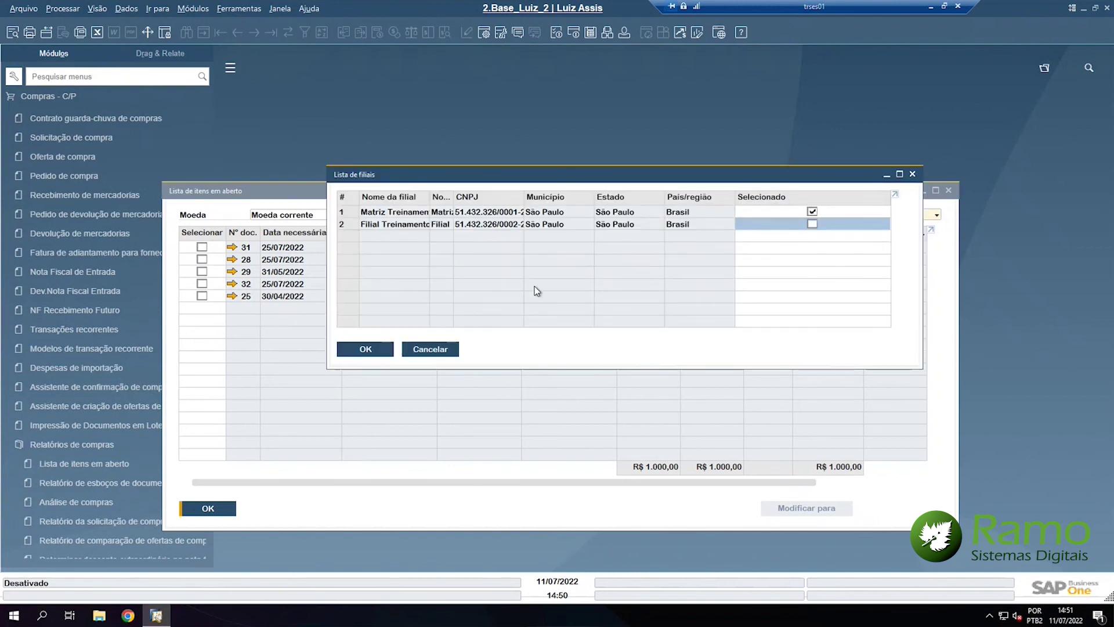
pyautogui.click(366, 349)
pyautogui.click(745, 222)
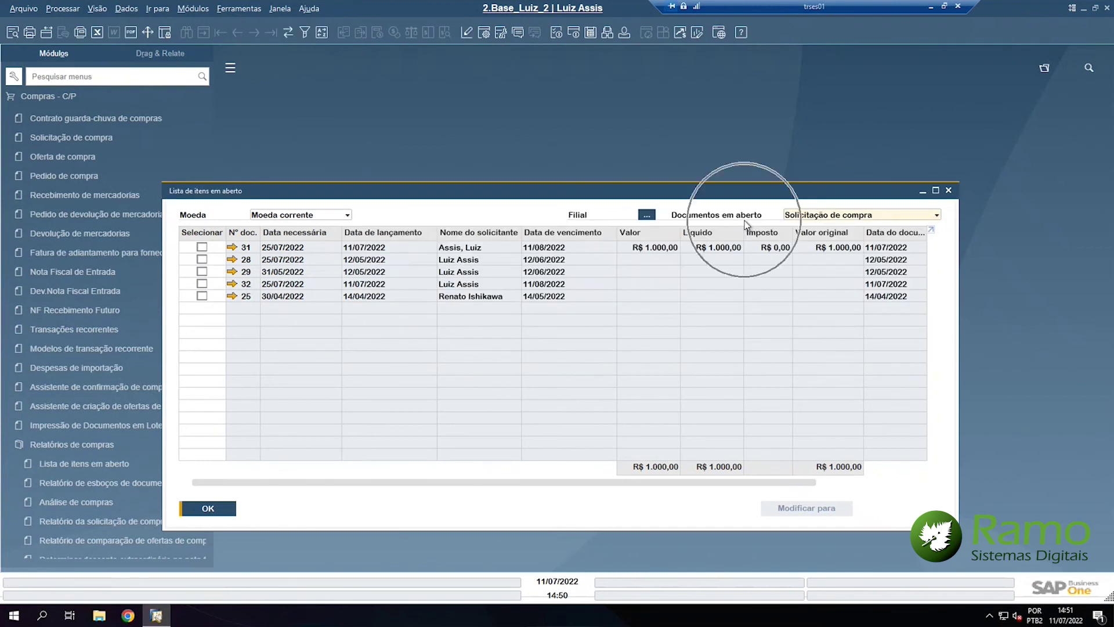
# - List the open documents of type Solicitação de compra and sort them in ascending order by document number
pyautogui.click(815, 218)
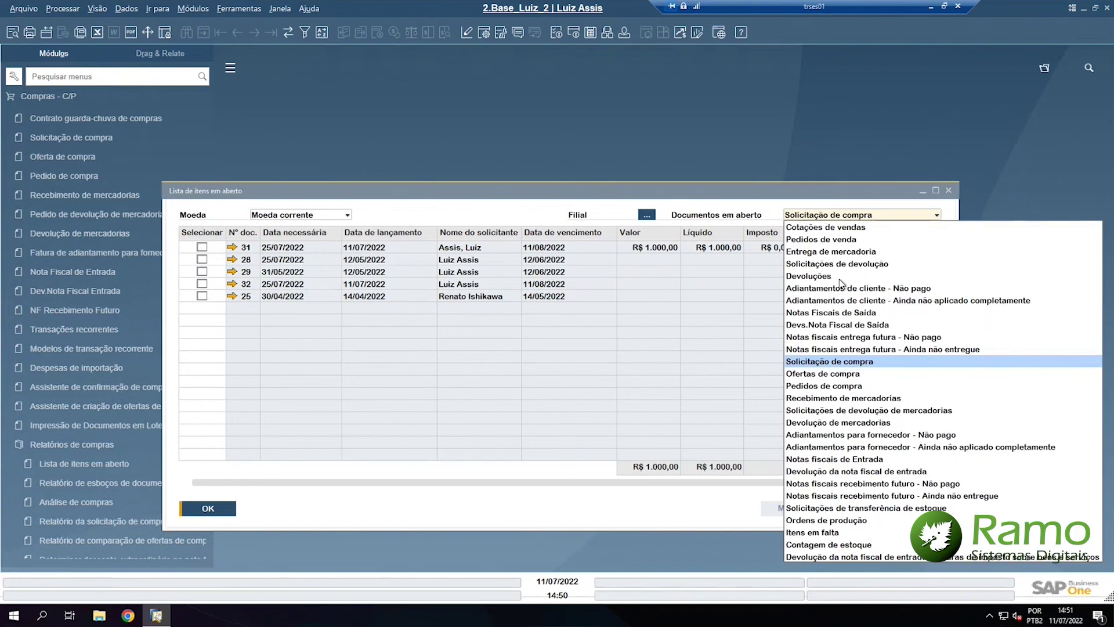
pyautogui.click(838, 362)
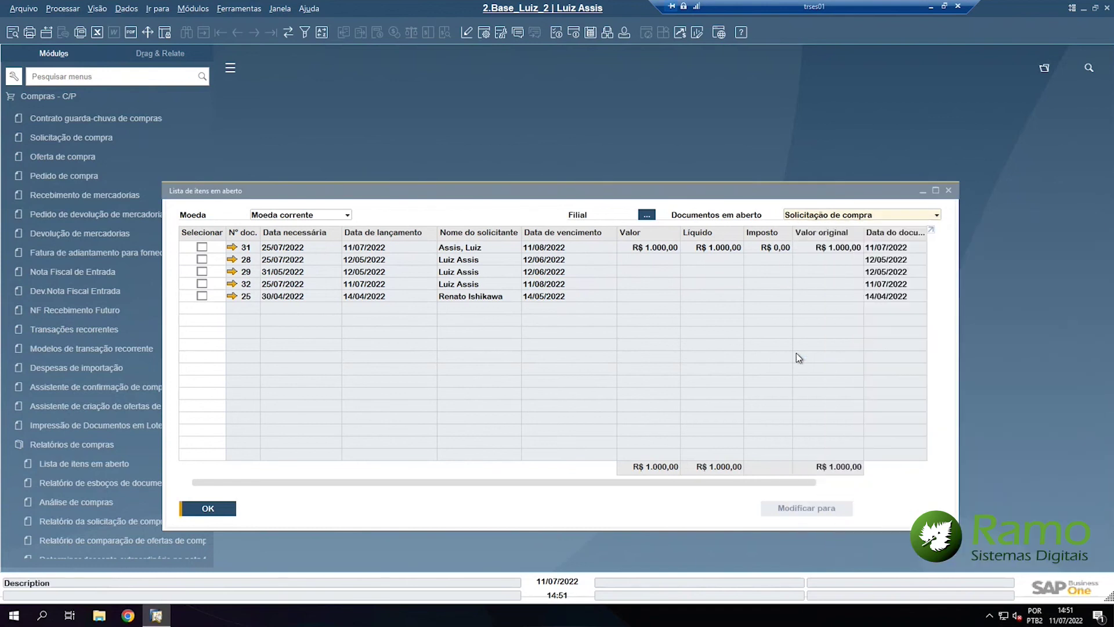
pyautogui.click(244, 238)
pyautogui.click(244, 238)
pyautogui.click(244, 235)
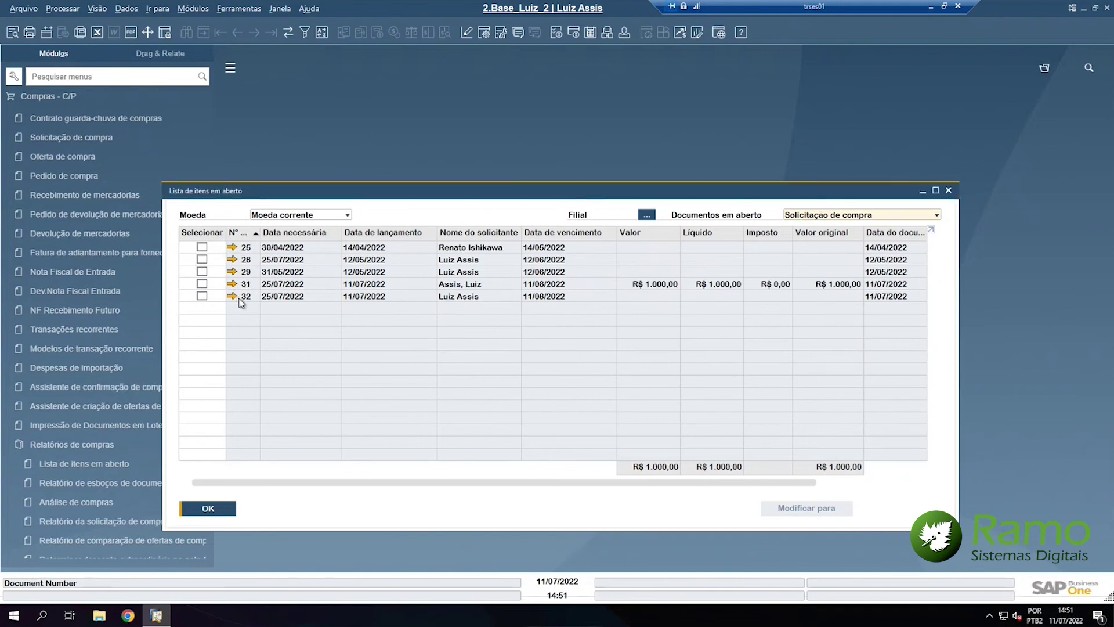
# - Open the last purchase request in the sorted list to check its details against the report, then close it
pyautogui.click(231, 297)
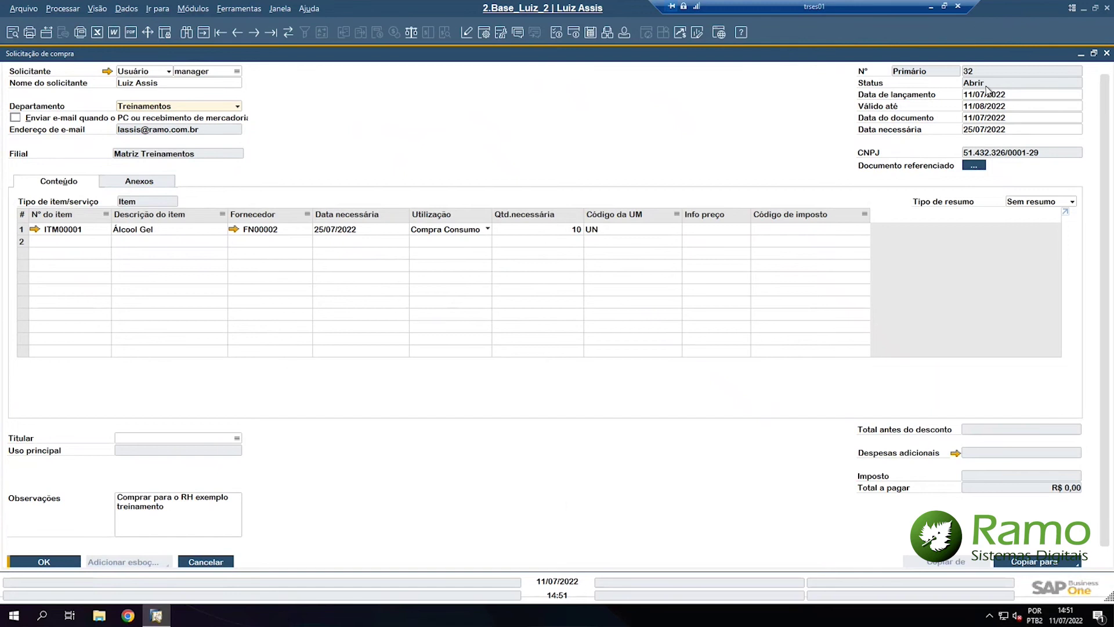
pyautogui.click(1094, 53)
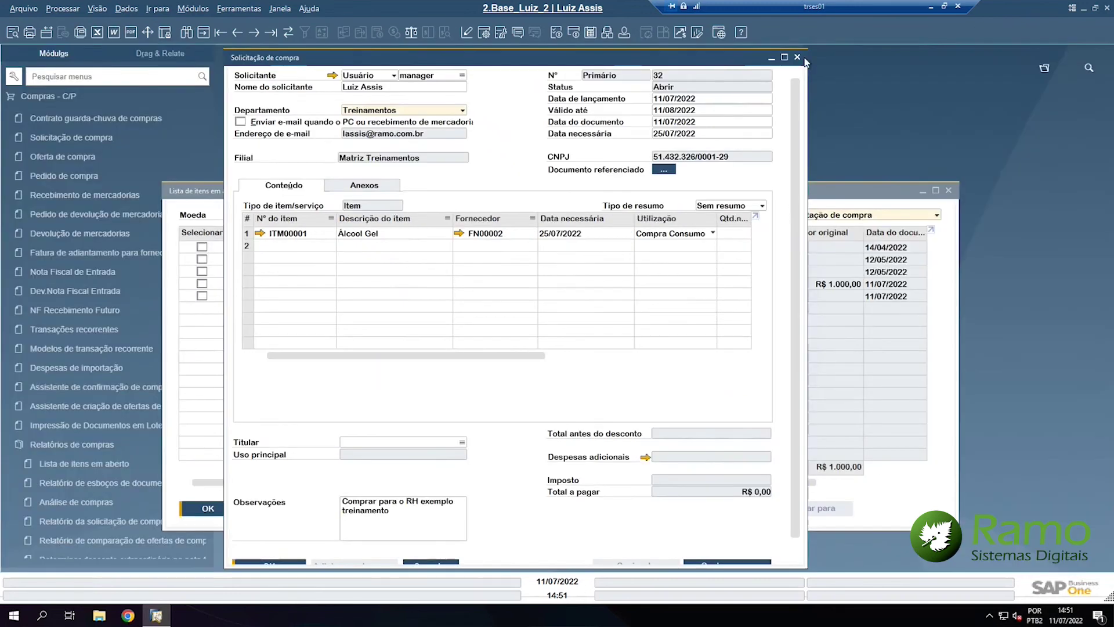
pyautogui.moveTo(736, 91); pyautogui.dragTo(696, 319)
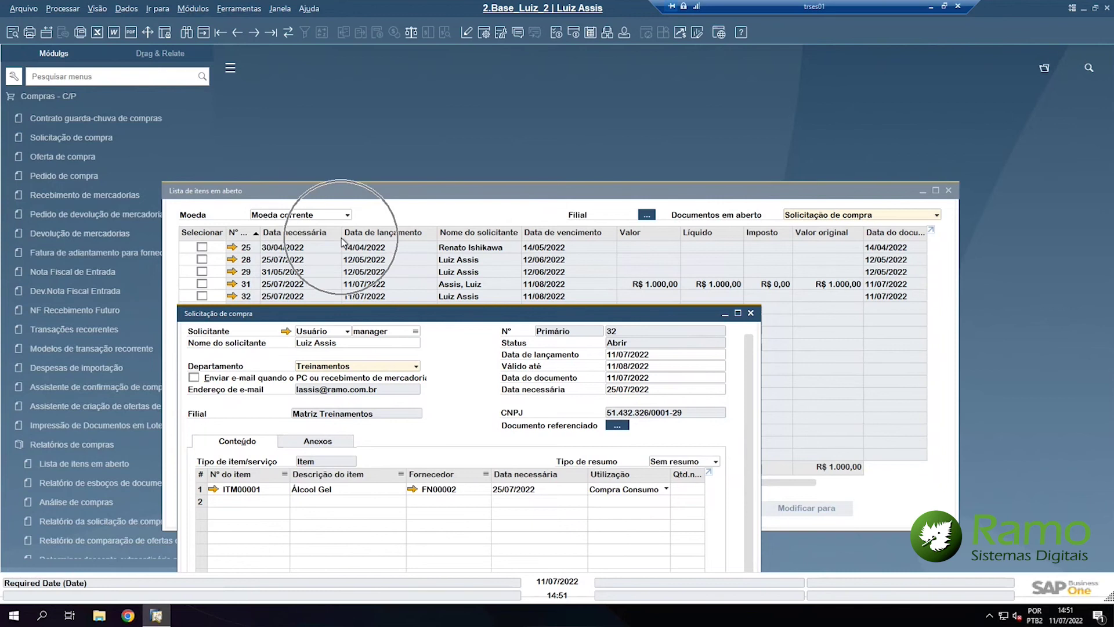
pyautogui.click(750, 313)
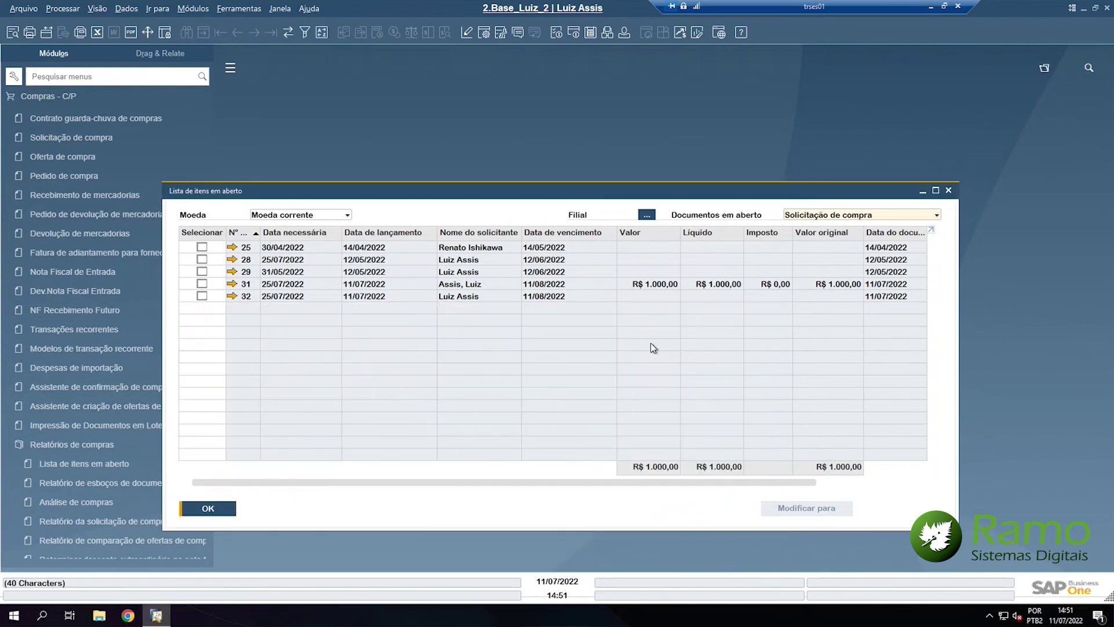
pyautogui.click(251, 298)
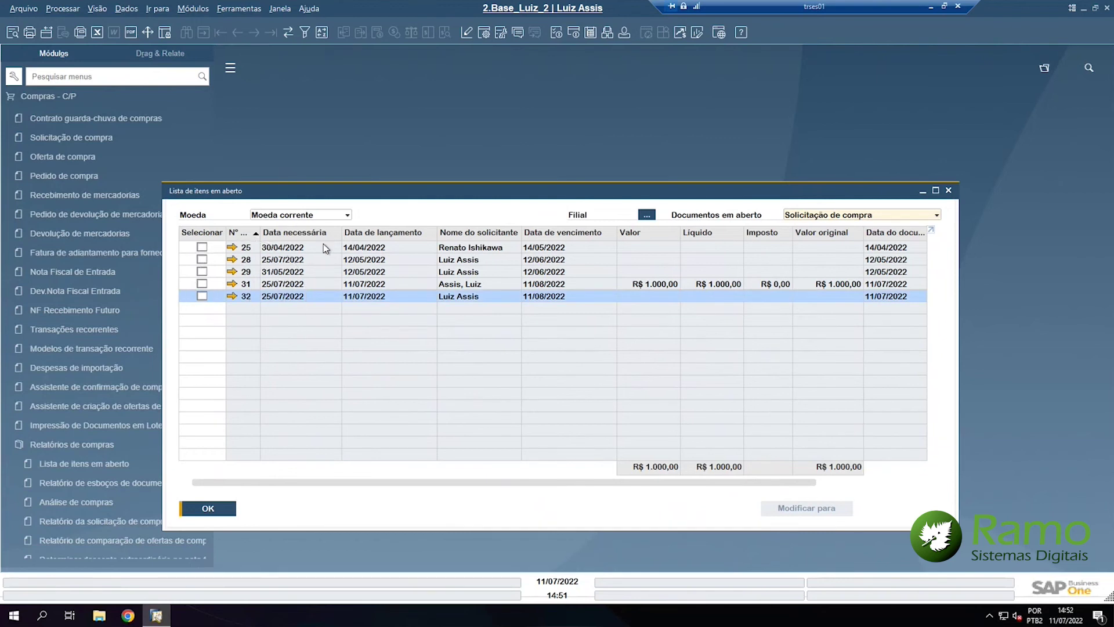
pyautogui.click(371, 311)
pyautogui.click(67, 158)
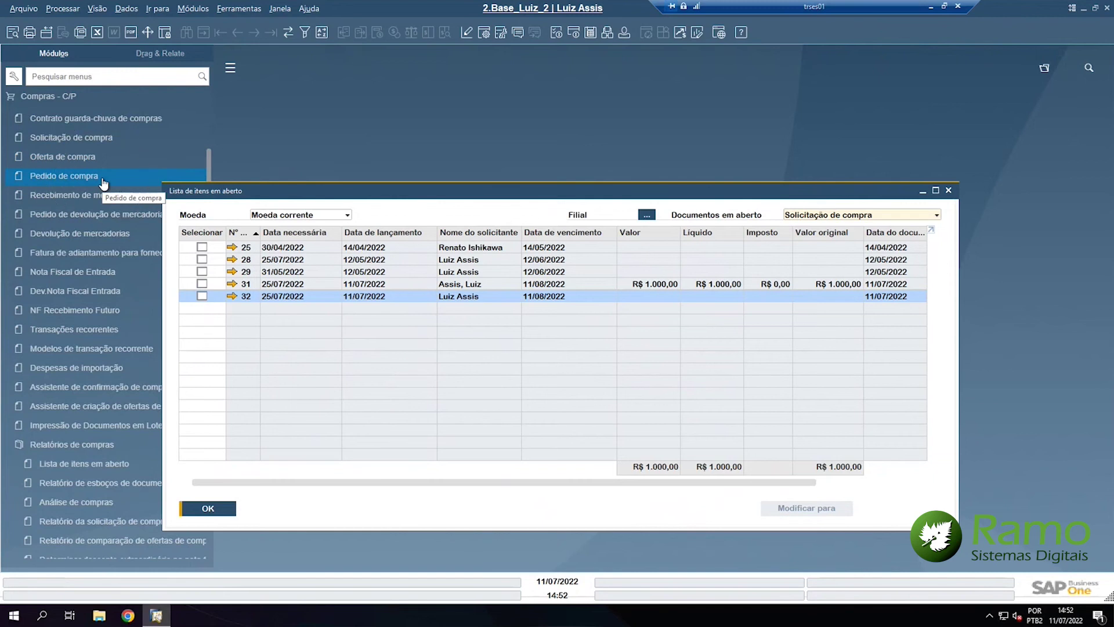
pyautogui.click(401, 272)
pyautogui.rightClick(402, 273)
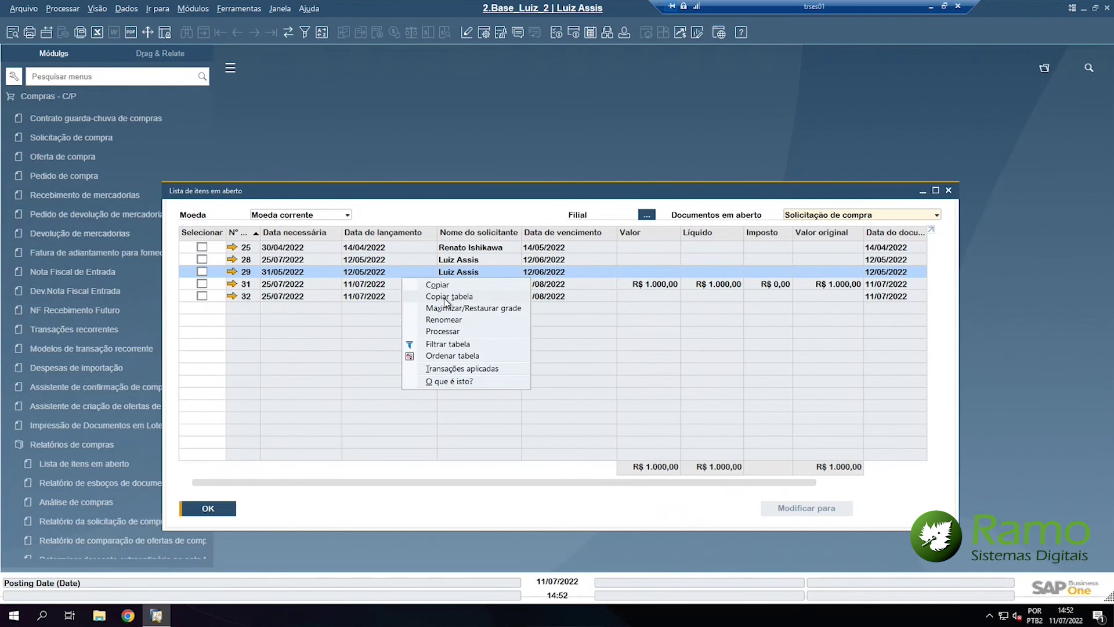
pyautogui.click(597, 357)
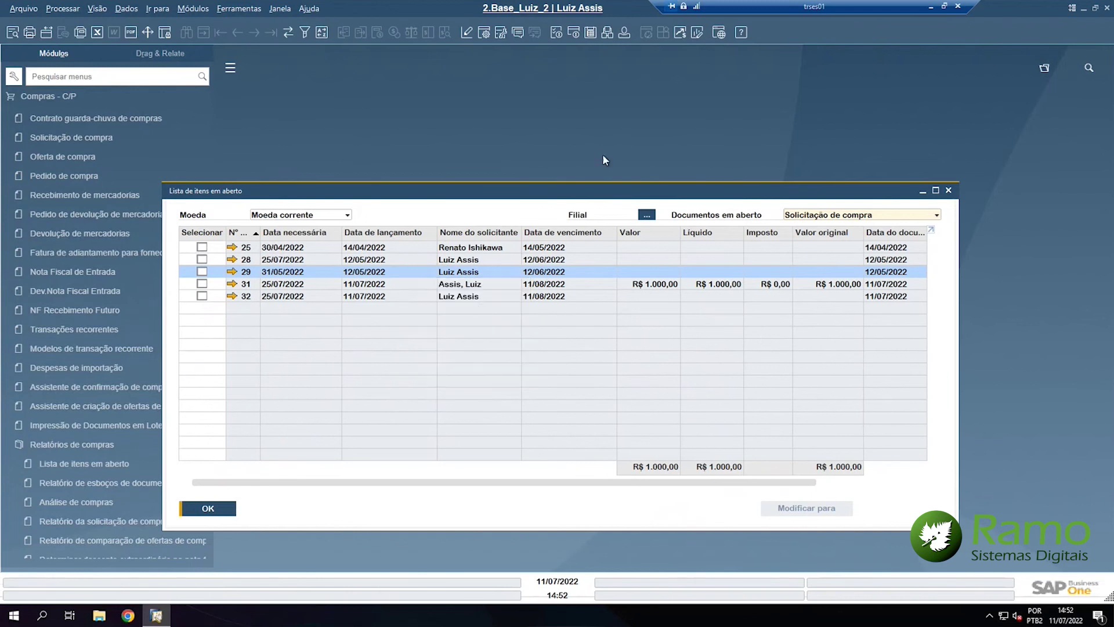
# - Make the Séries de documento and Tipo de solicitante columns visible in the open items list's form settings
pyautogui.click(485, 35)
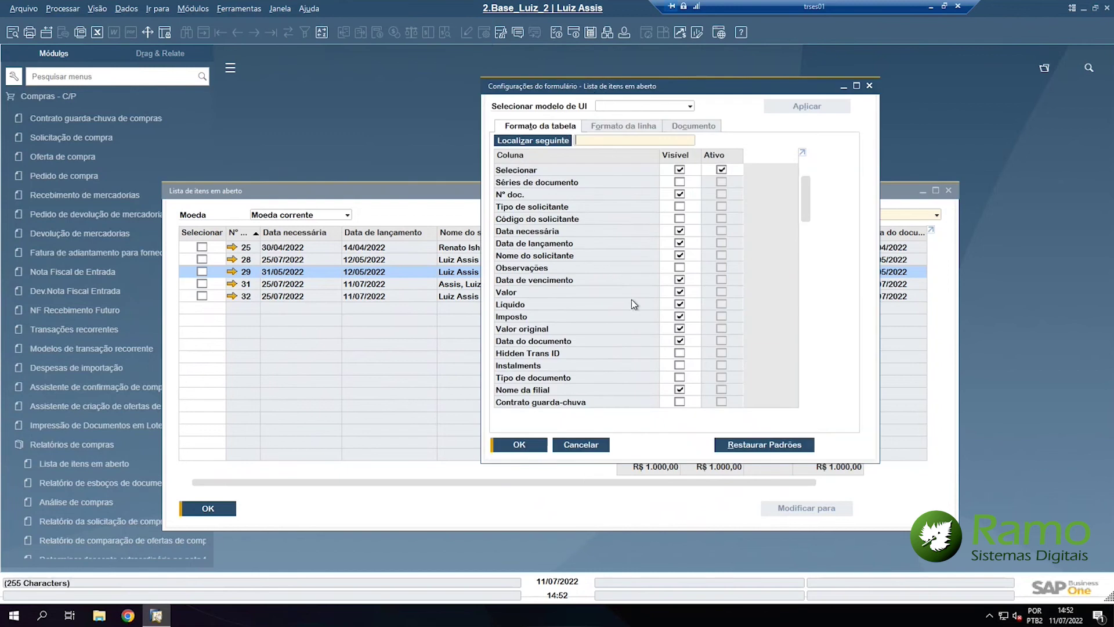
pyautogui.scroll(-1, 632, 299)
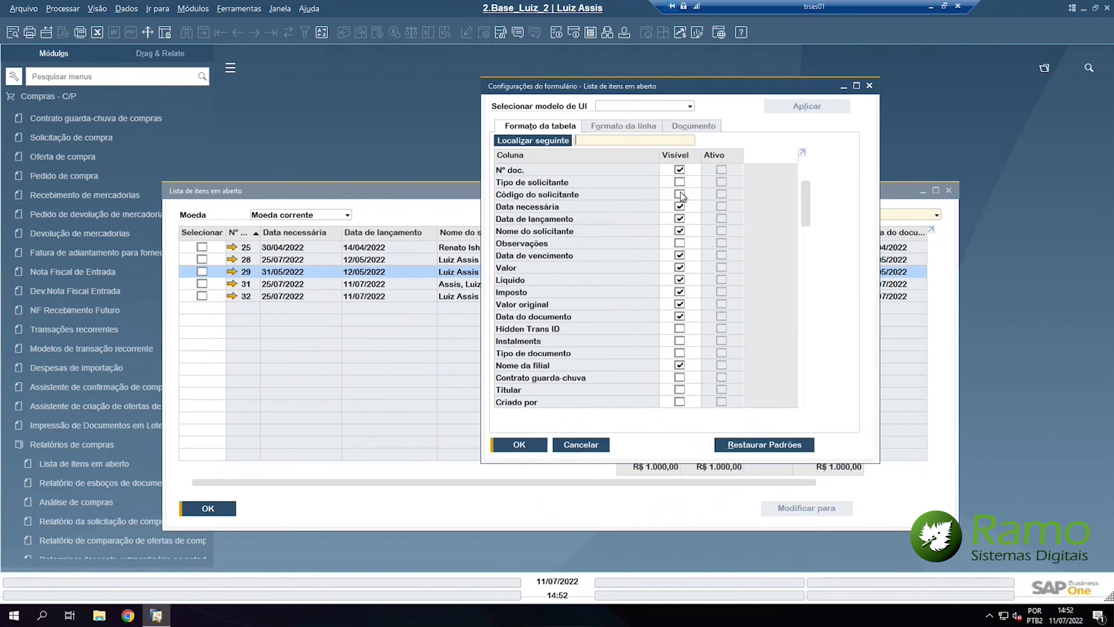
pyautogui.scroll(-5, 628, 287)
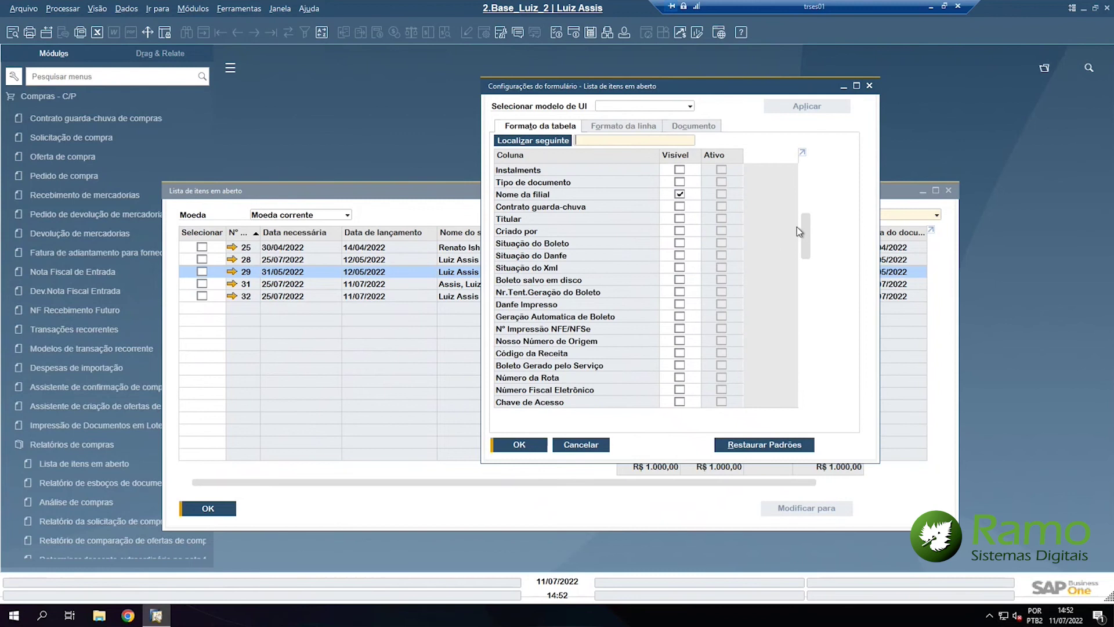
pyautogui.moveTo(802, 231); pyautogui.dragTo(800, 406)
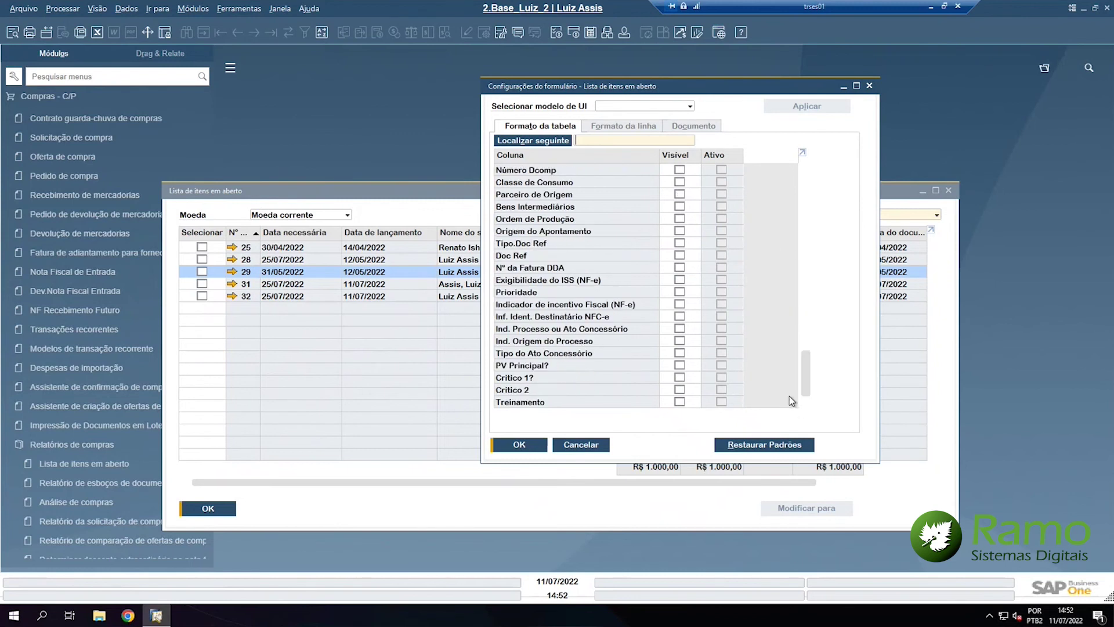
pyautogui.scroll(4, 655, 348)
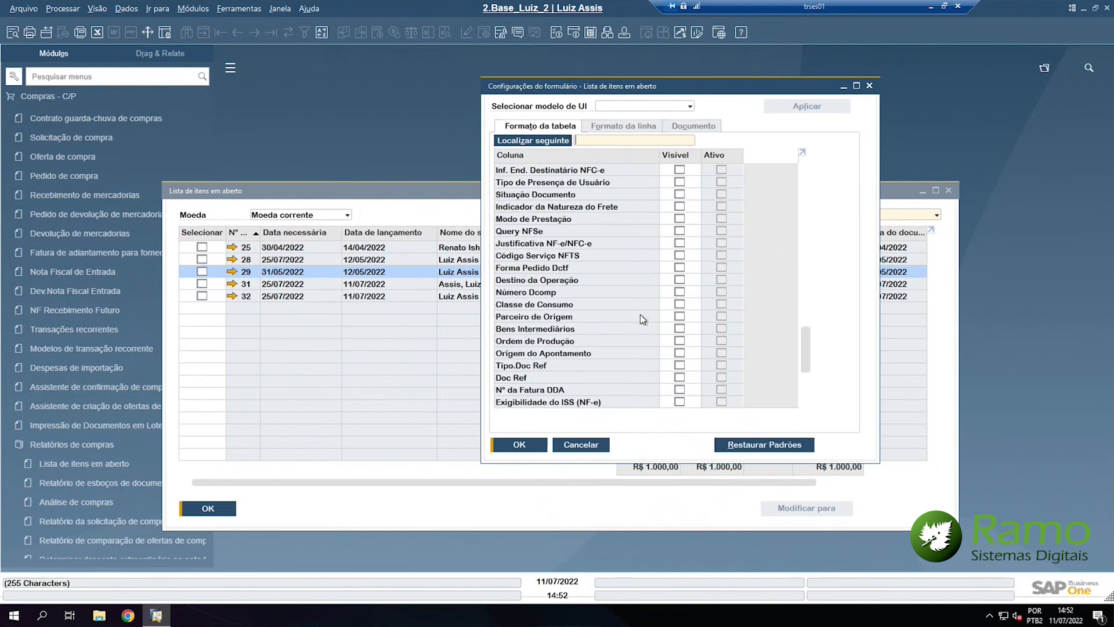
pyautogui.scroll(5, 640, 314)
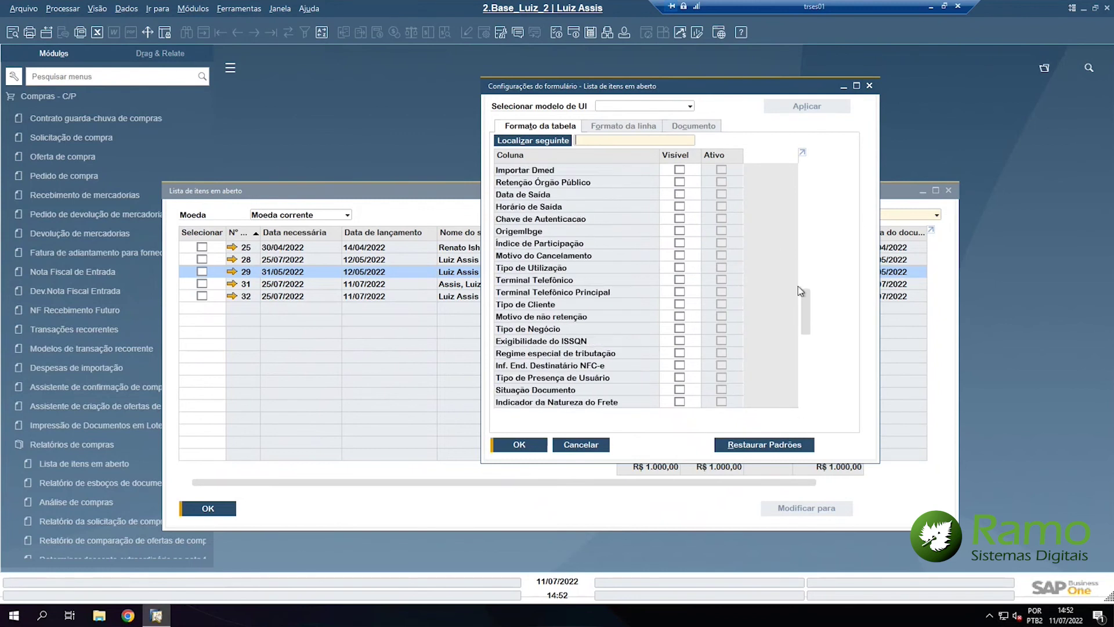
pyautogui.moveTo(799, 286); pyautogui.dragTo(806, 159)
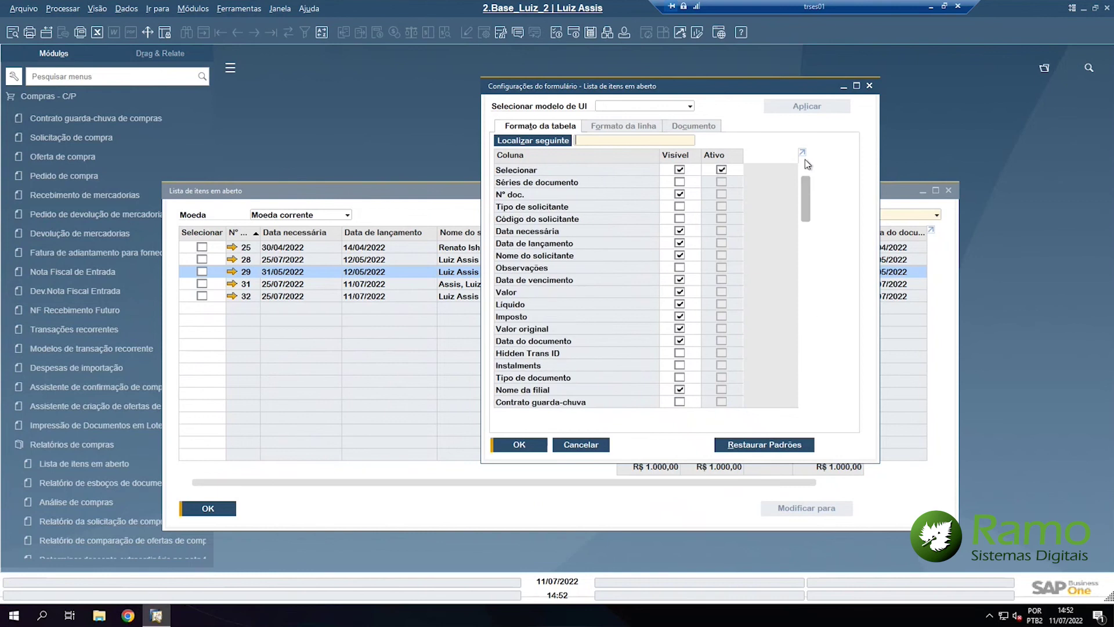
pyautogui.click(680, 182)
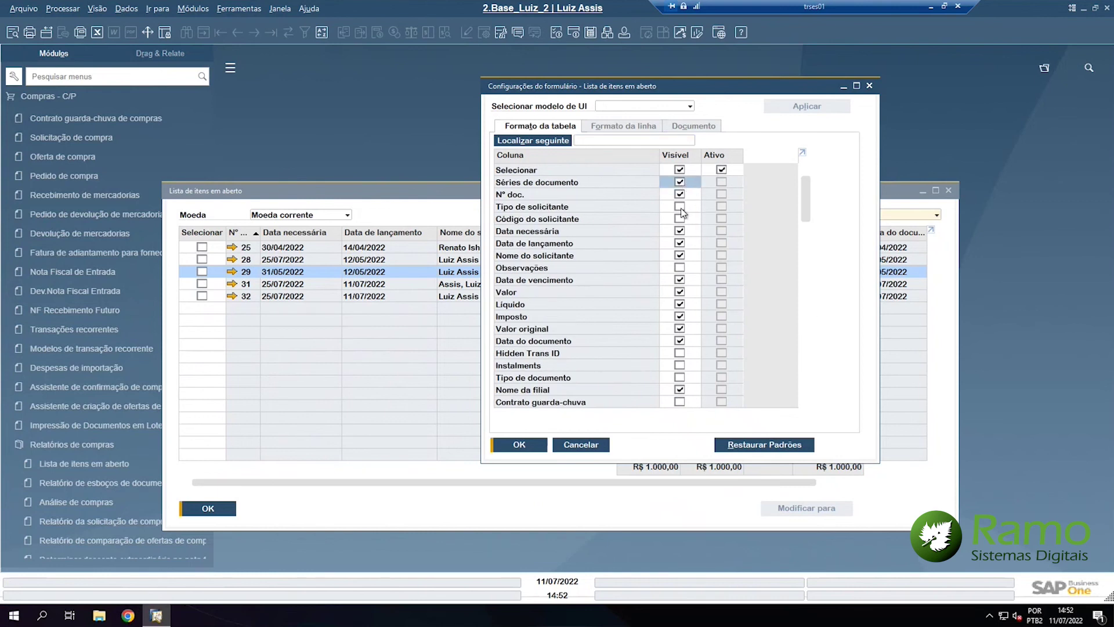
pyautogui.click(680, 207)
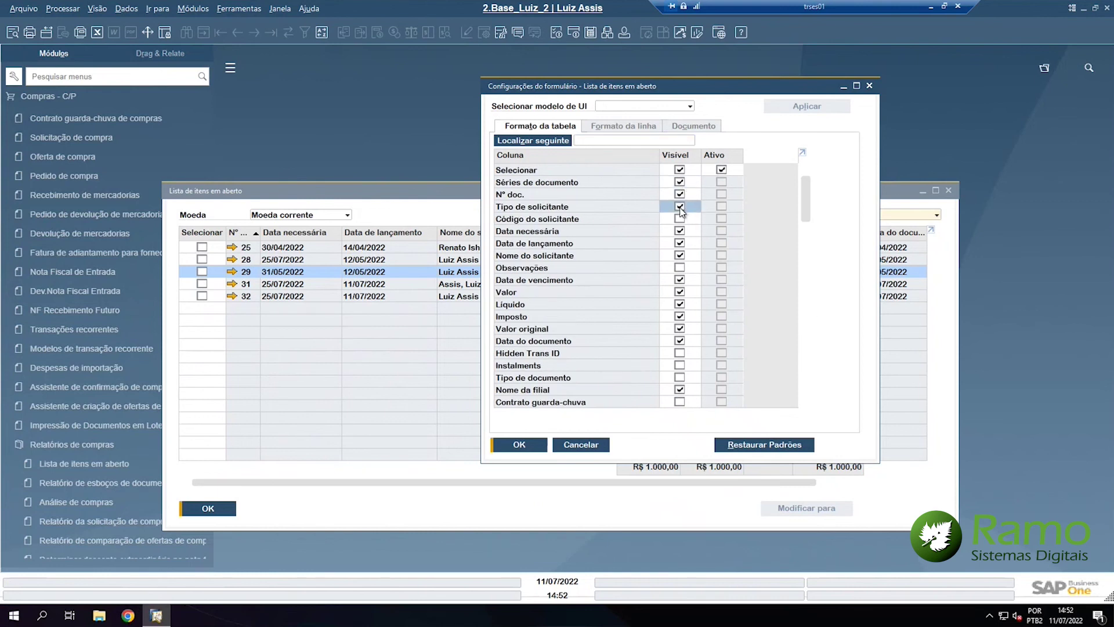
pyautogui.click(519, 445)
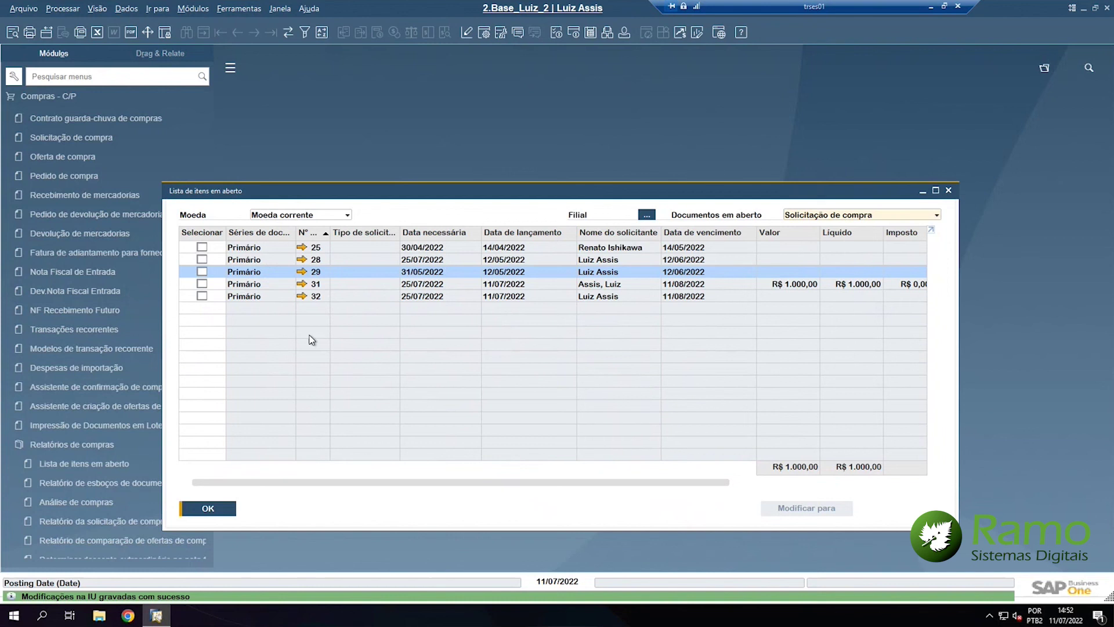
# - Hide the Séries de documento and Tipo de solicitante columns again in the open items list's form settings
pyautogui.click(382, 281)
pyautogui.click(485, 33)
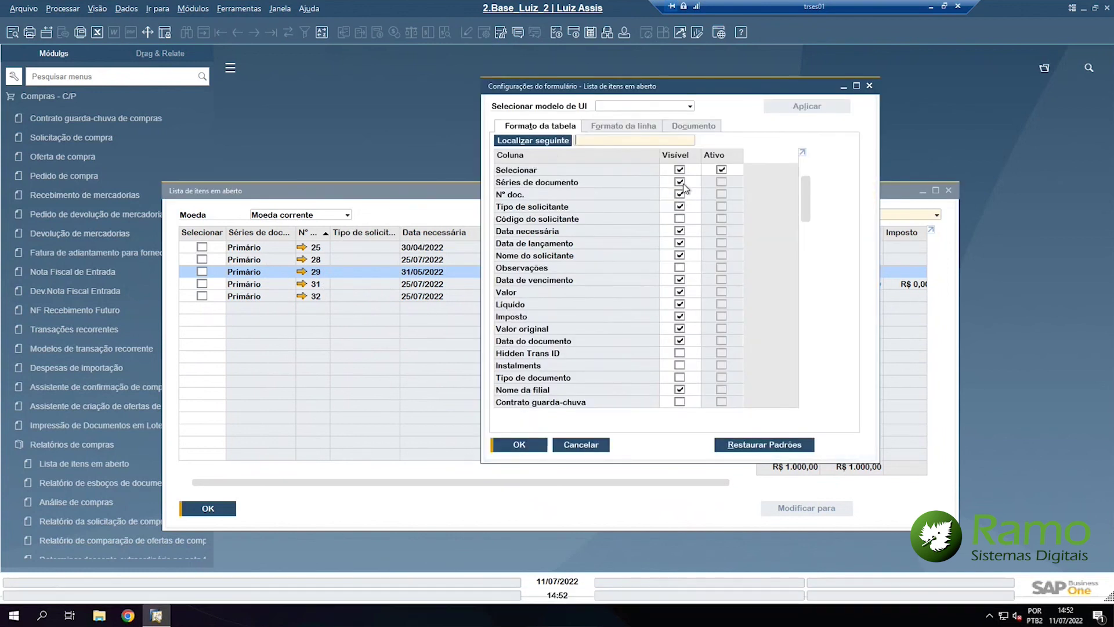
pyautogui.click(683, 185)
pyautogui.click(682, 206)
pyautogui.click(519, 444)
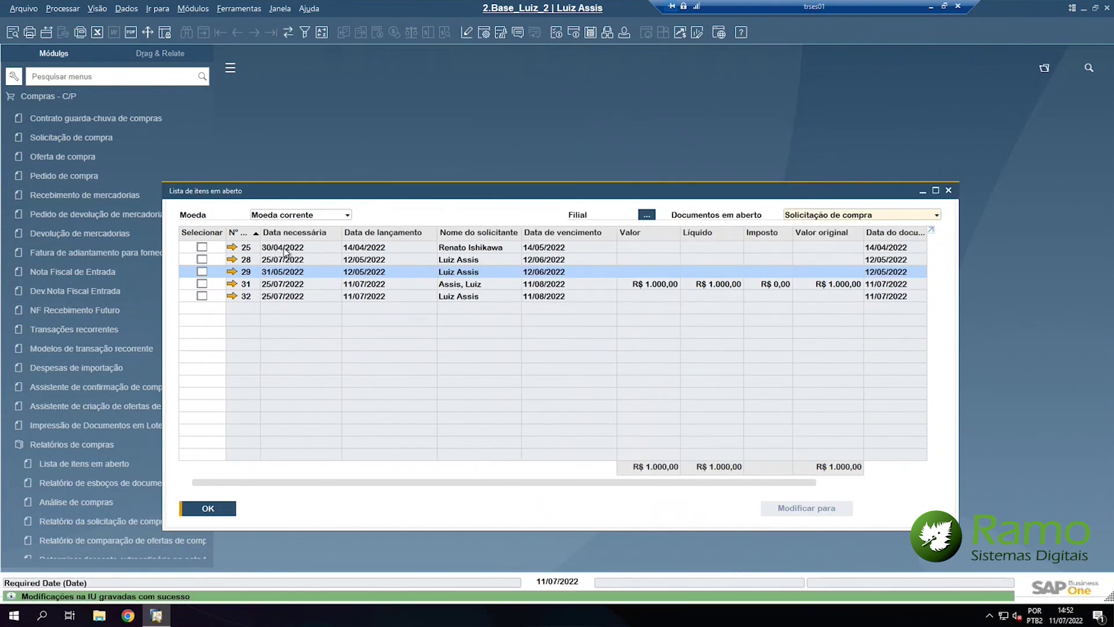
# - Open the purchase request whose required date is 30/04/2022 from the open items list
pyautogui.click(304, 248)
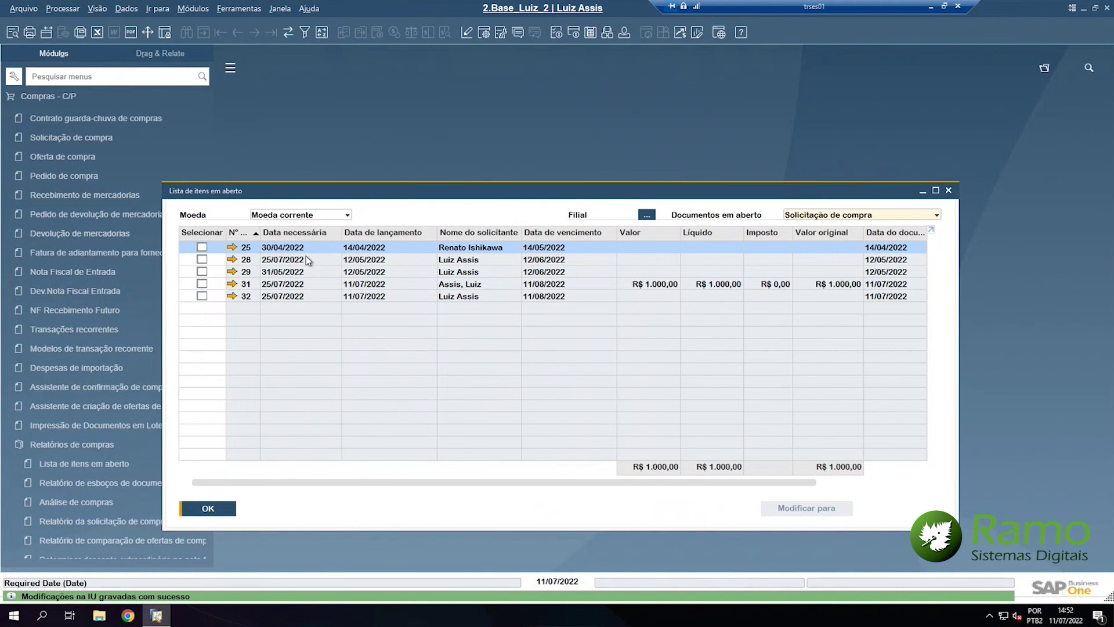
pyautogui.click(504, 250)
pyautogui.click(368, 258)
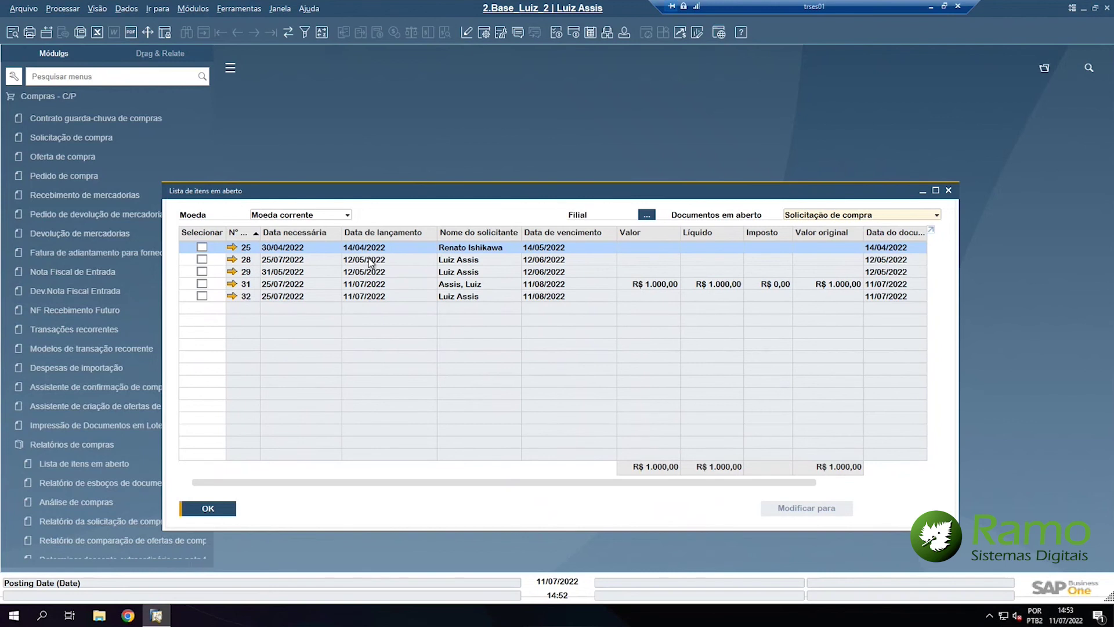
pyautogui.click(232, 248)
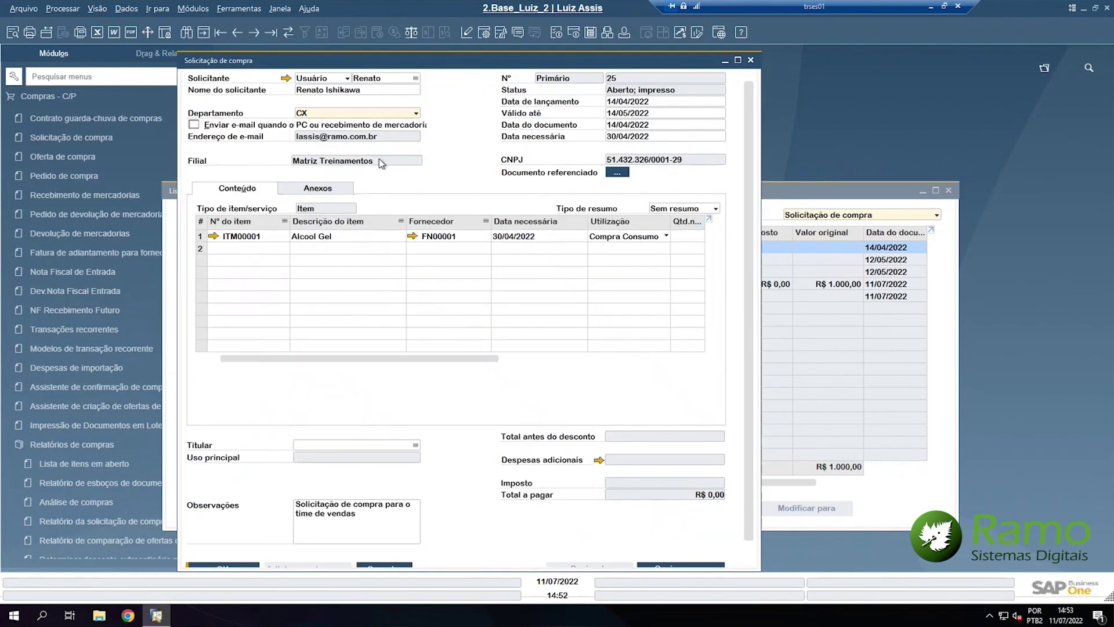
# - Set the request's Data necessária to 25/07/2022, apply the date to the existing lines, then update and close the document
pyautogui.click(632, 140)
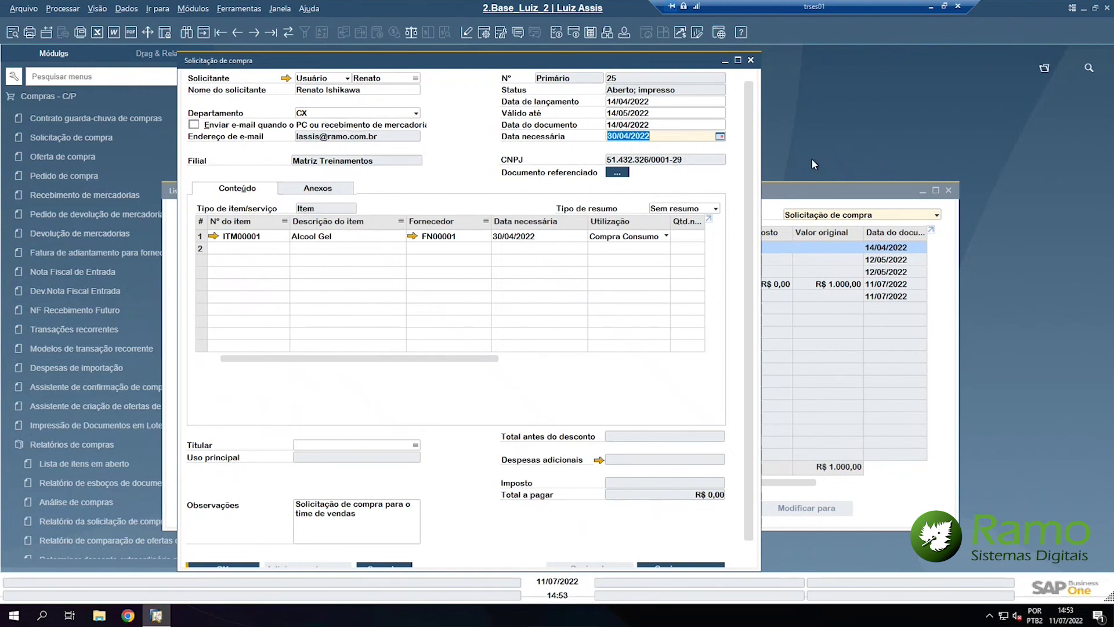
pyautogui.write('2507')
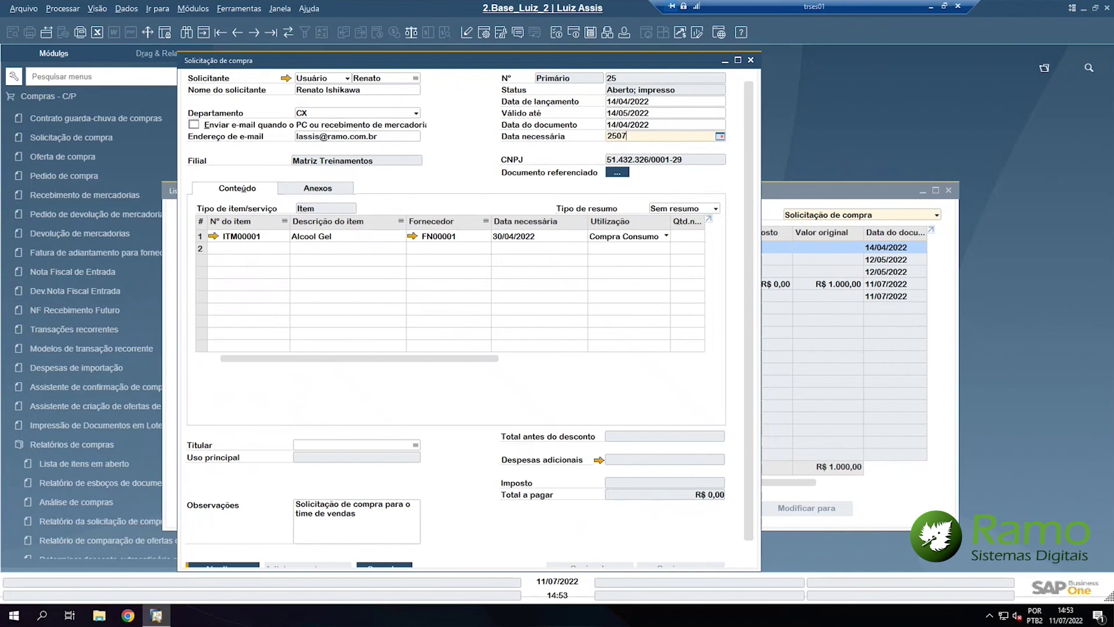
pyautogui.scroll(-1, 294, 539)
pyautogui.click(227, 555)
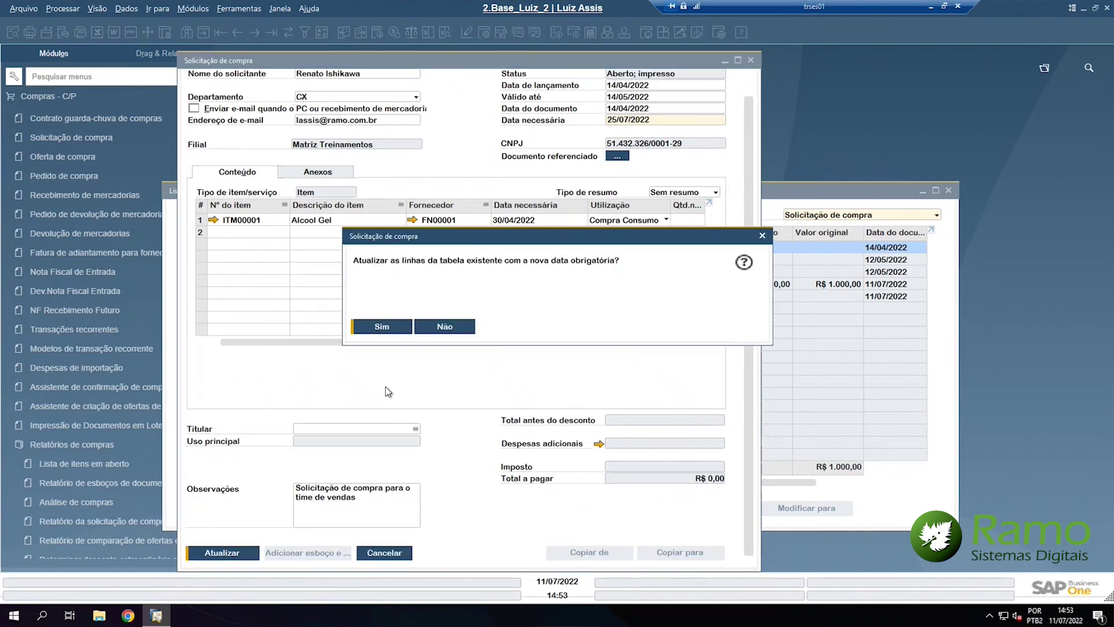
pyautogui.click(383, 327)
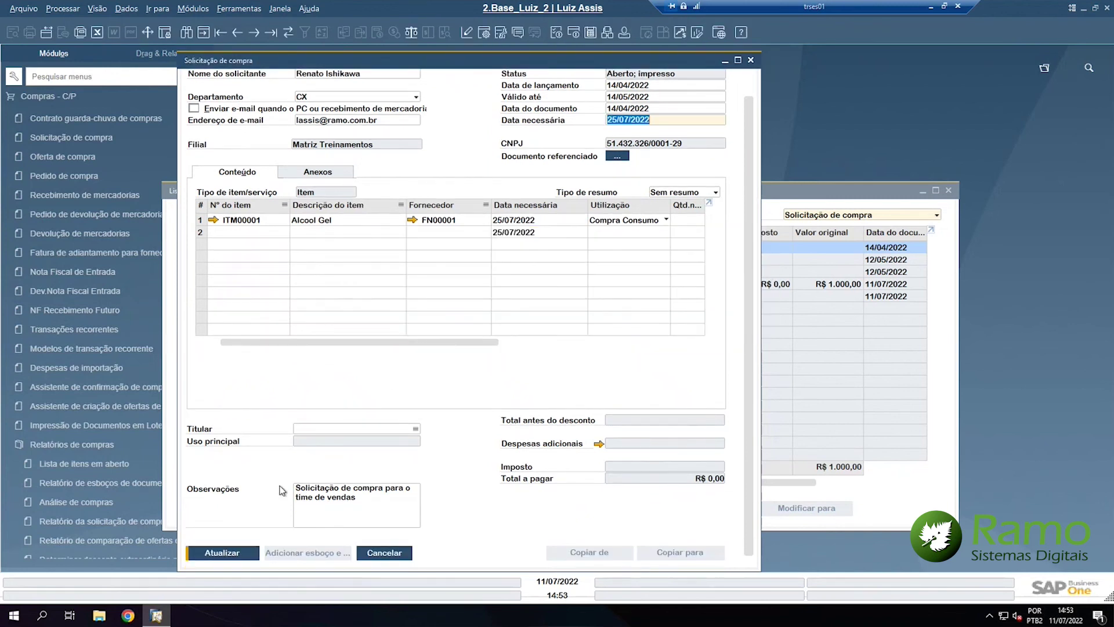
pyautogui.click(241, 554)
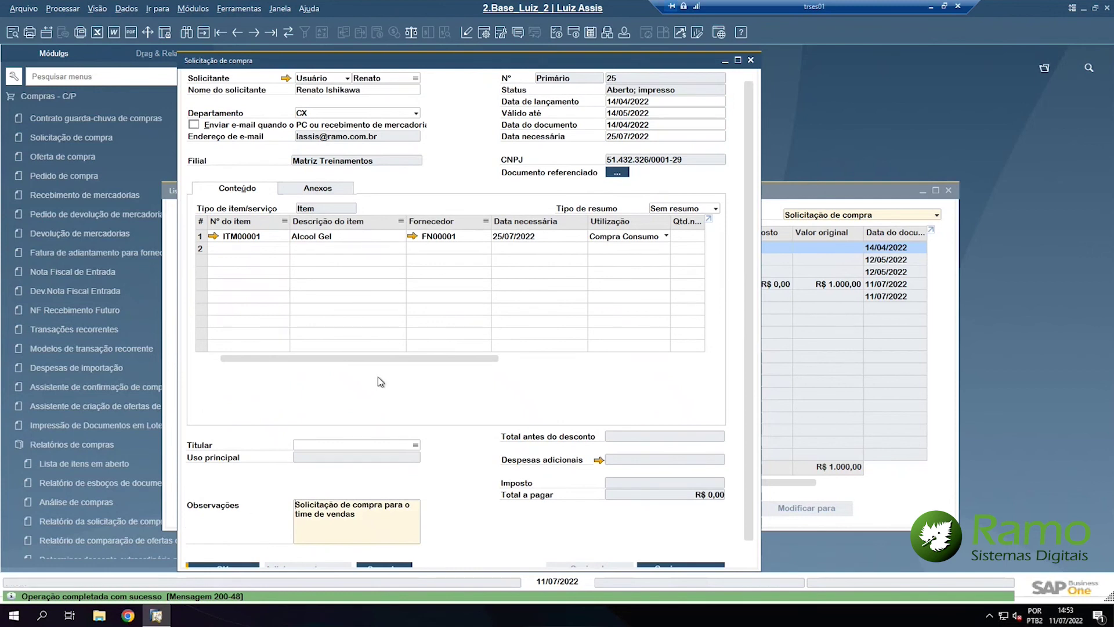
pyautogui.click(750, 60)
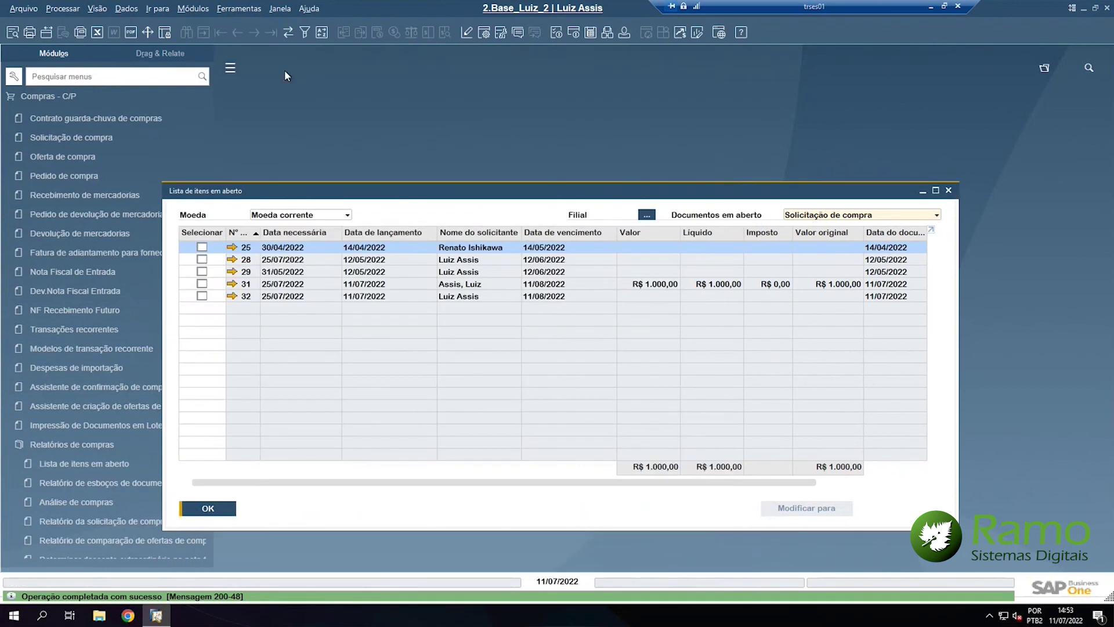
# - Refresh the open purchase requests list and review the required dates of its entries
pyautogui.click(289, 32)
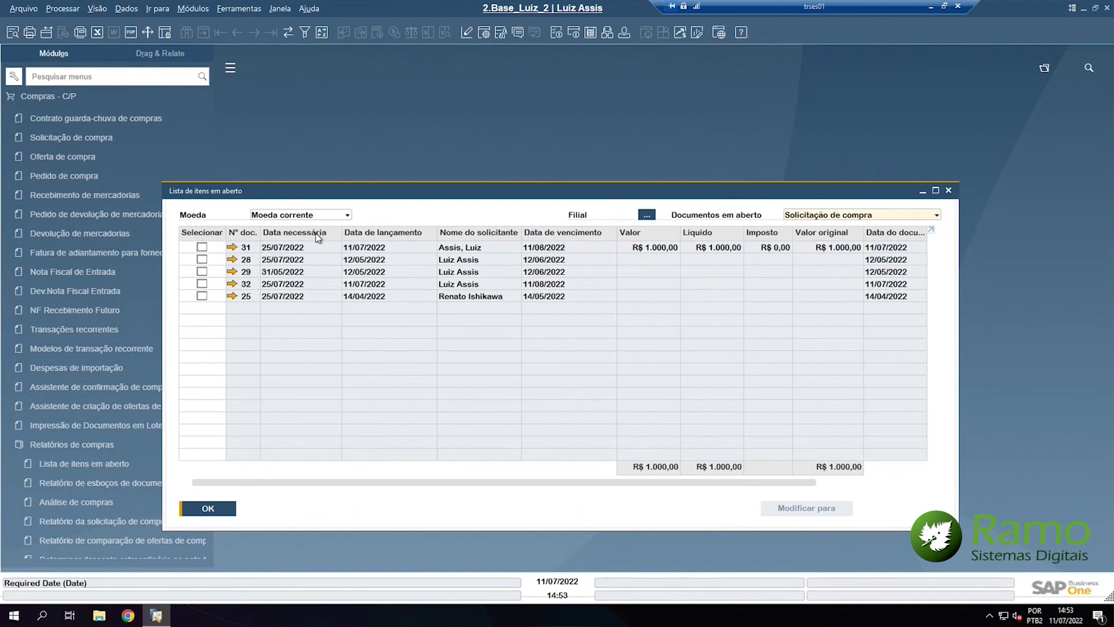
pyautogui.click(292, 297)
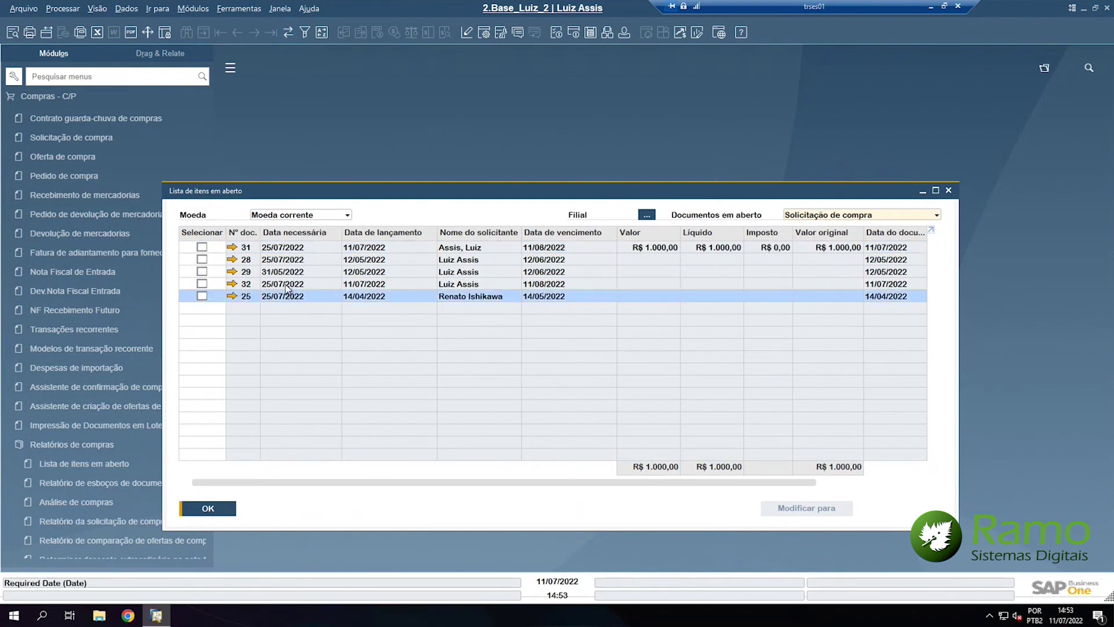
pyautogui.click(288, 284)
pyautogui.click(282, 251)
pyautogui.click(282, 261)
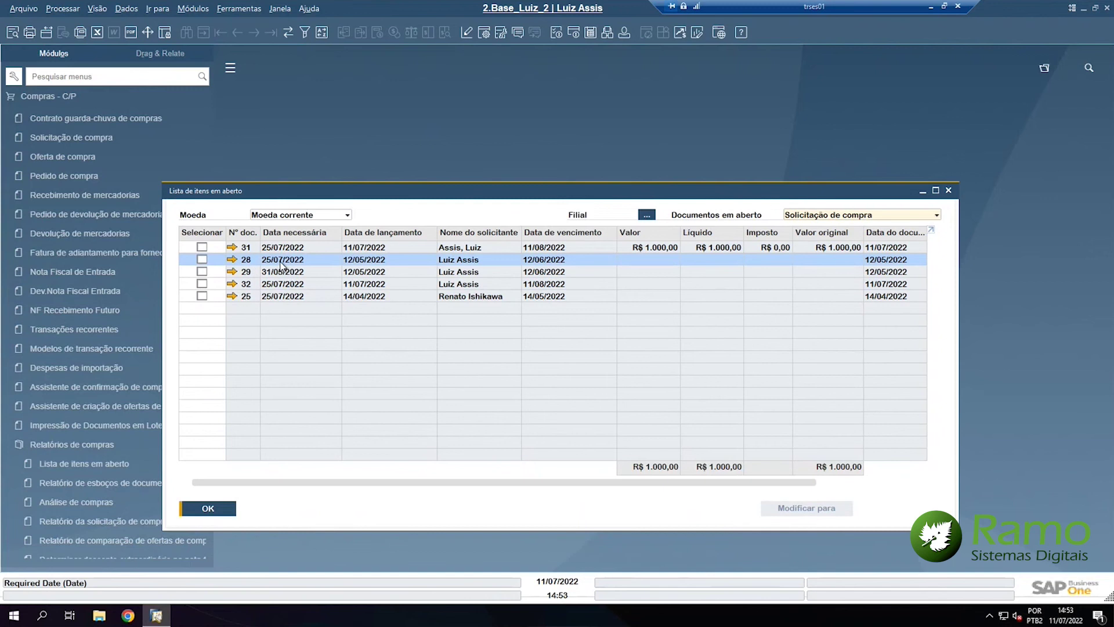
# - Examine the required dates of the remaining open purchase requests and sort the list by document number
pyautogui.click(288, 272)
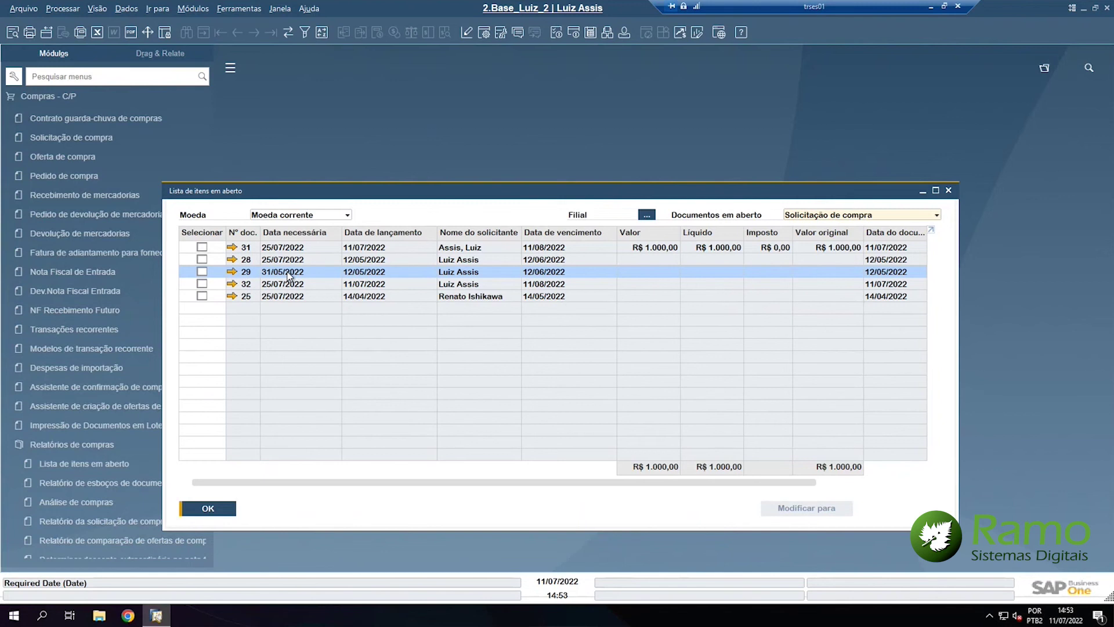
pyautogui.click(288, 274)
pyautogui.click(288, 273)
pyautogui.click(297, 297)
pyautogui.click(254, 231)
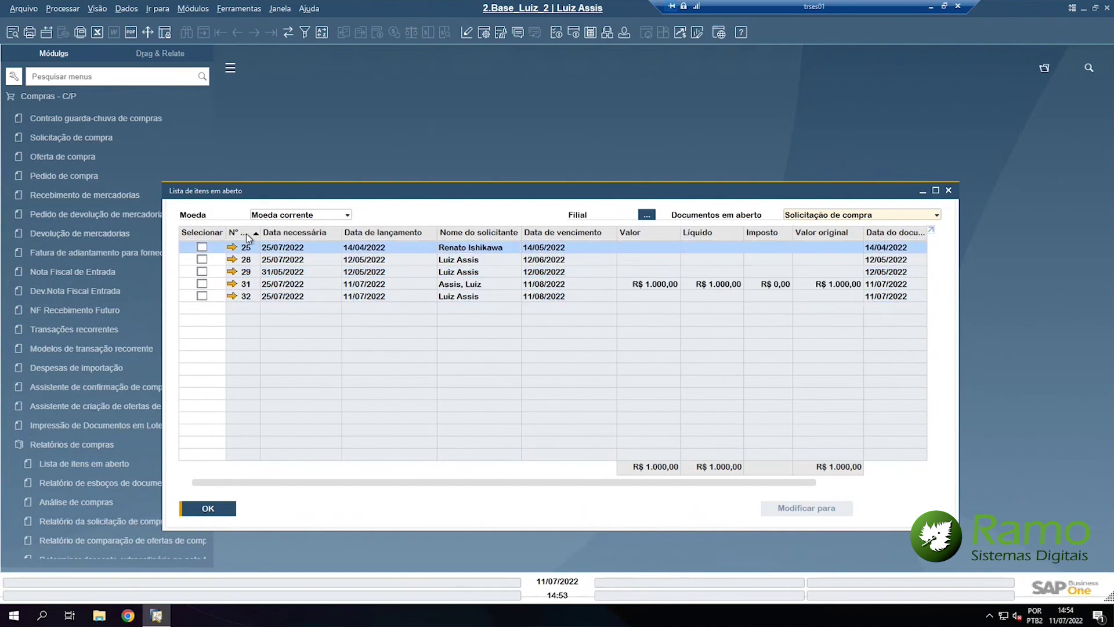
# - Mark the first two purchase requests, view the status options they can be changed to, and clear both marks
pyautogui.click(202, 248)
pyautogui.click(202, 259)
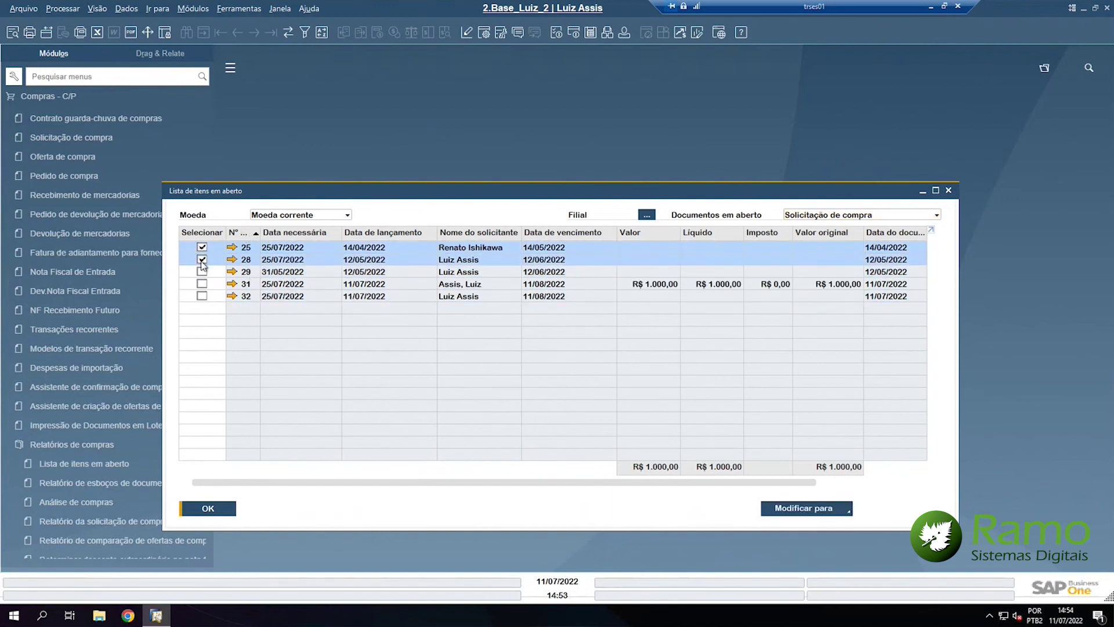
pyautogui.click(788, 510)
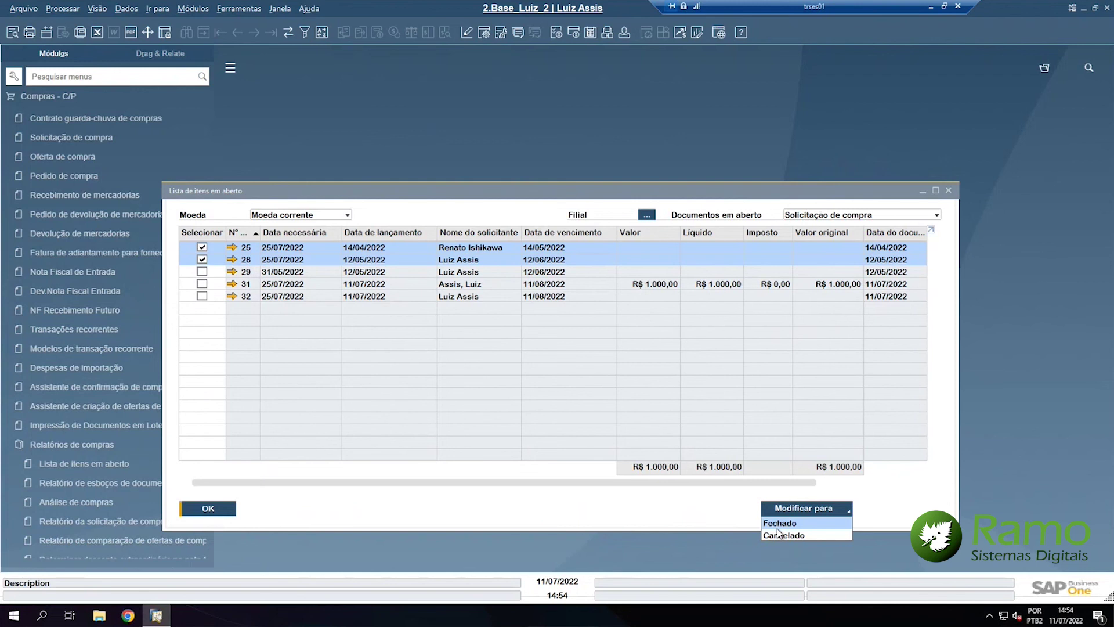
pyautogui.click(688, 521)
pyautogui.click(202, 246)
pyautogui.click(202, 259)
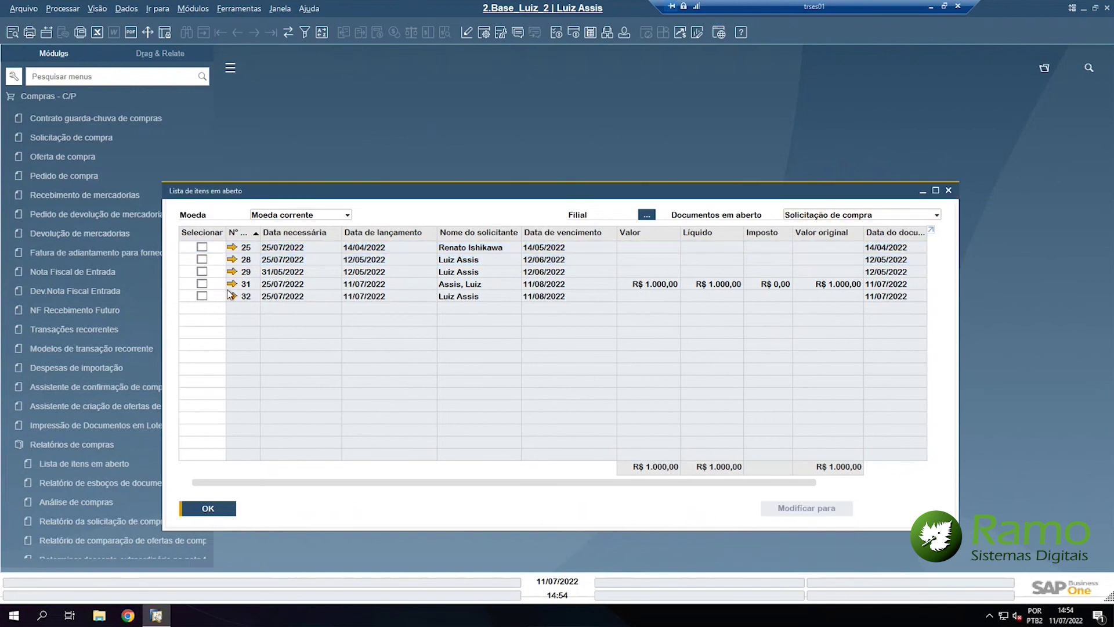
# - Open the last listed purchase request, posted 11/07/2022 without a value, view its document actions such as Cancelar, and close it
pyautogui.click(232, 297)
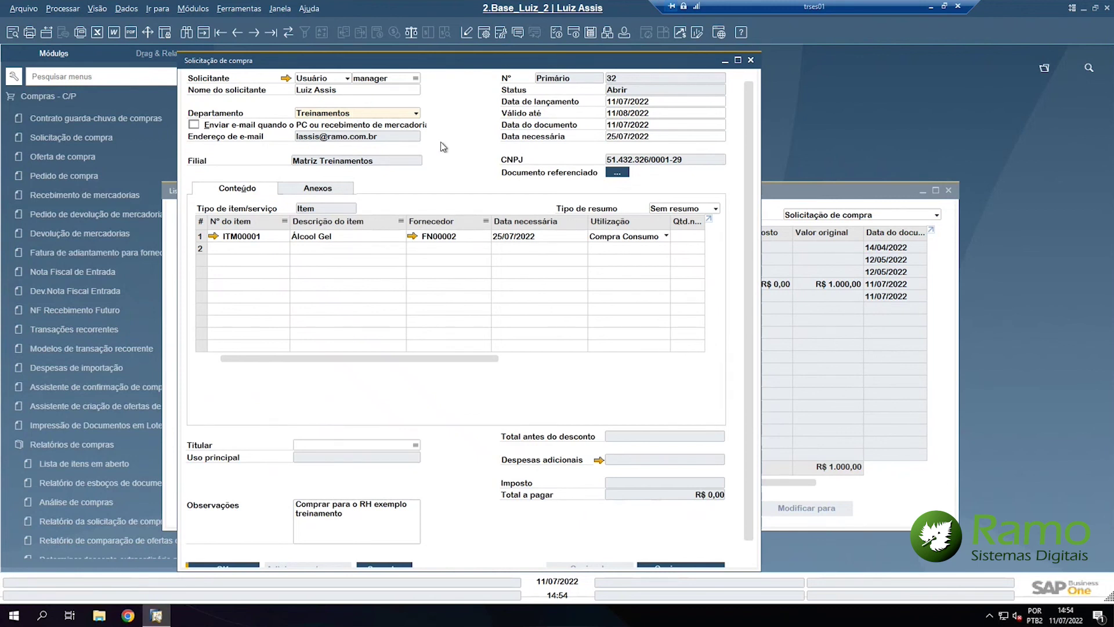
pyautogui.rightClick(464, 122)
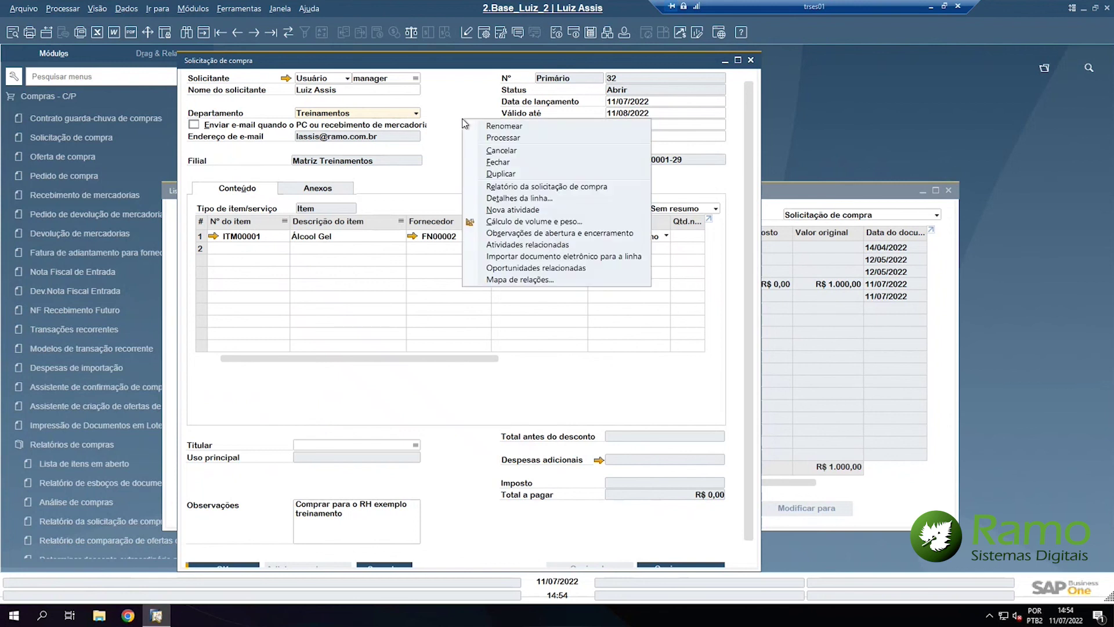
pyautogui.click(519, 152)
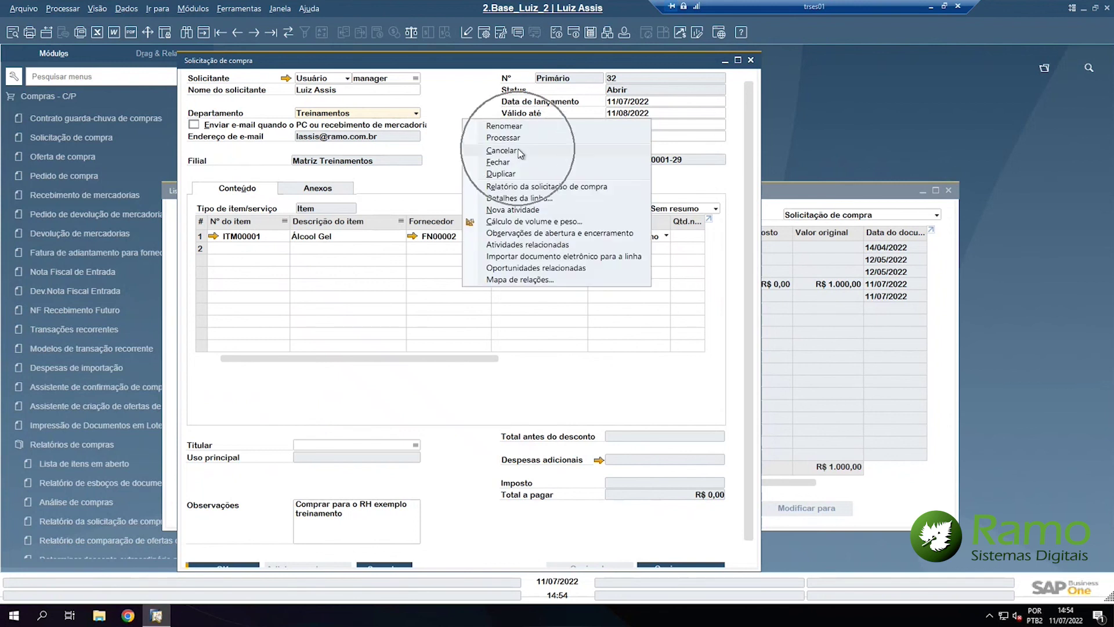
pyautogui.click(750, 60)
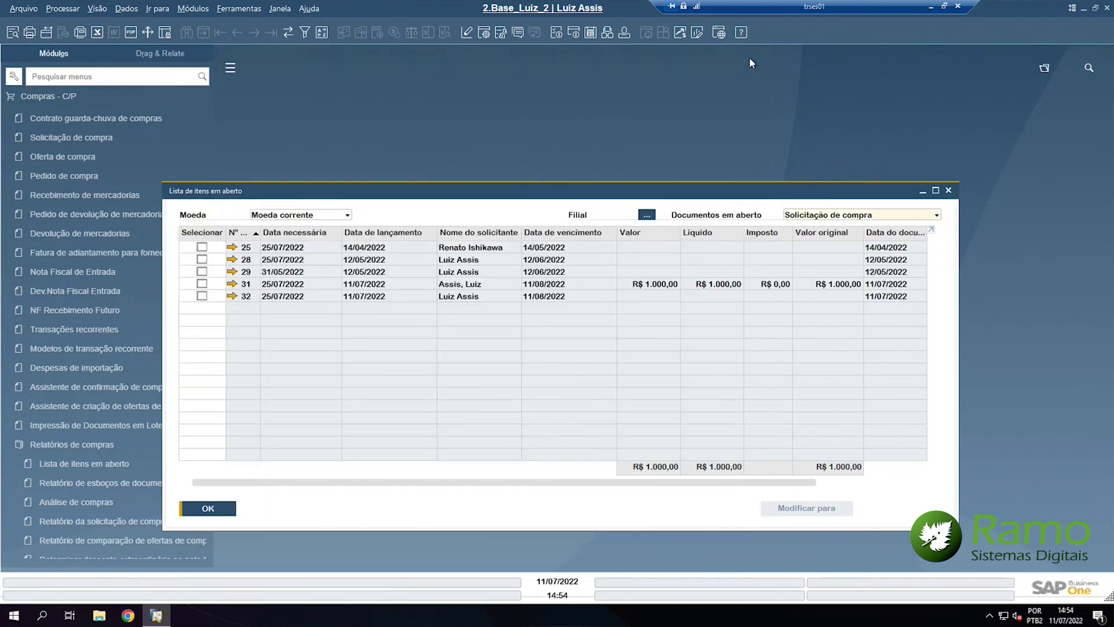
# - Change the status of the last listed purchase request to Cancelado from the open items list and confirm the cancellation
pyautogui.click(202, 296)
pyautogui.click(812, 508)
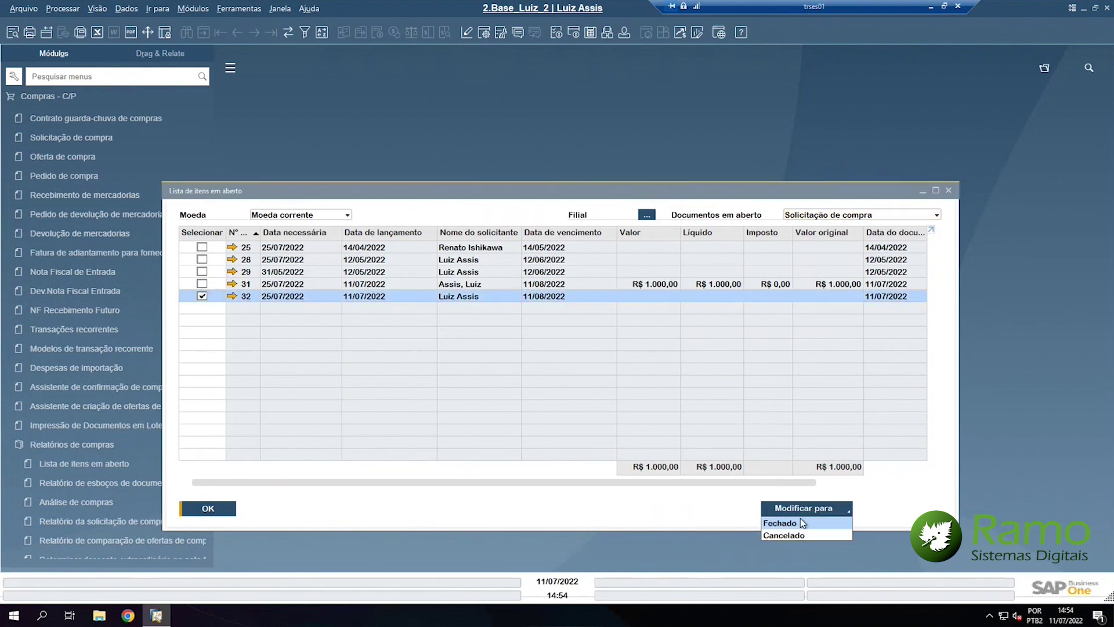
pyautogui.click(800, 537)
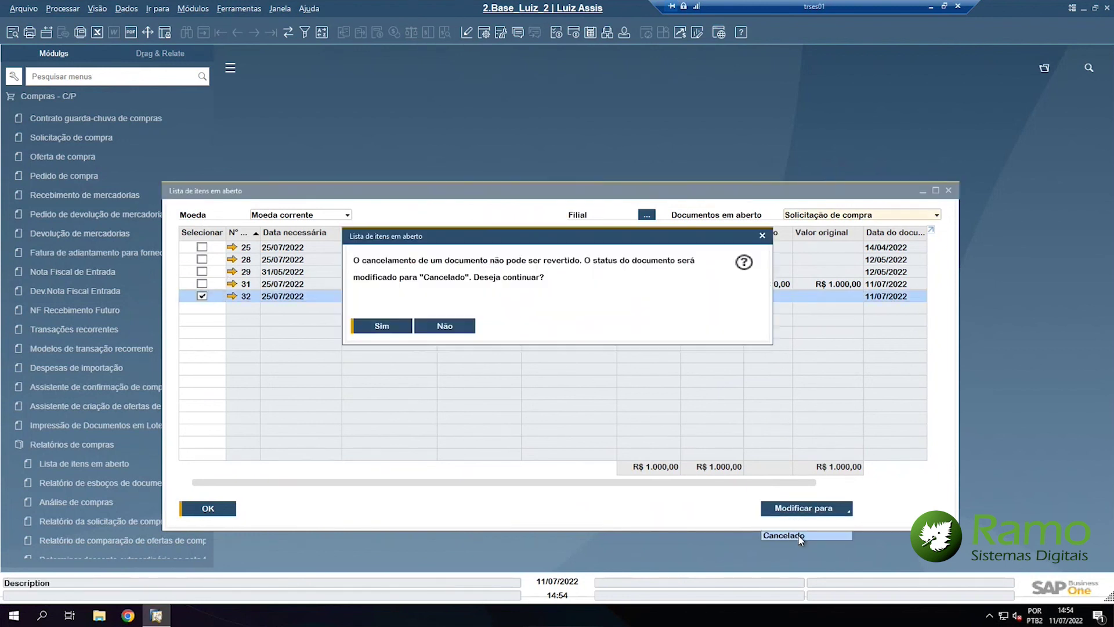
pyautogui.click(391, 326)
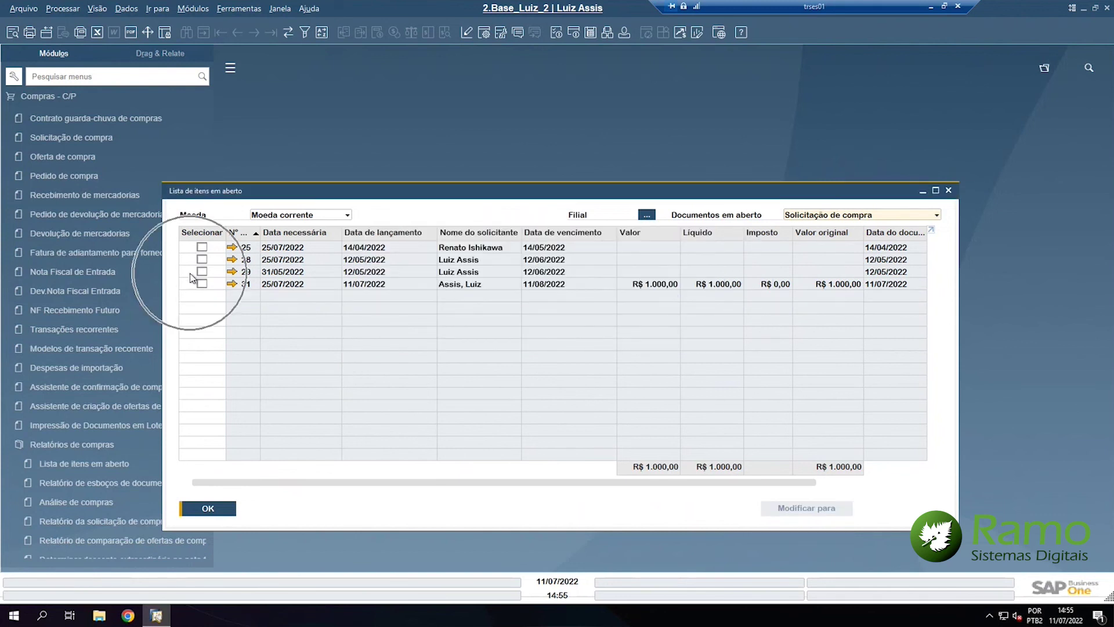
# - Open the R$ 1.000,00 purchase request, view its available document actions, and close it
pyautogui.click(232, 284)
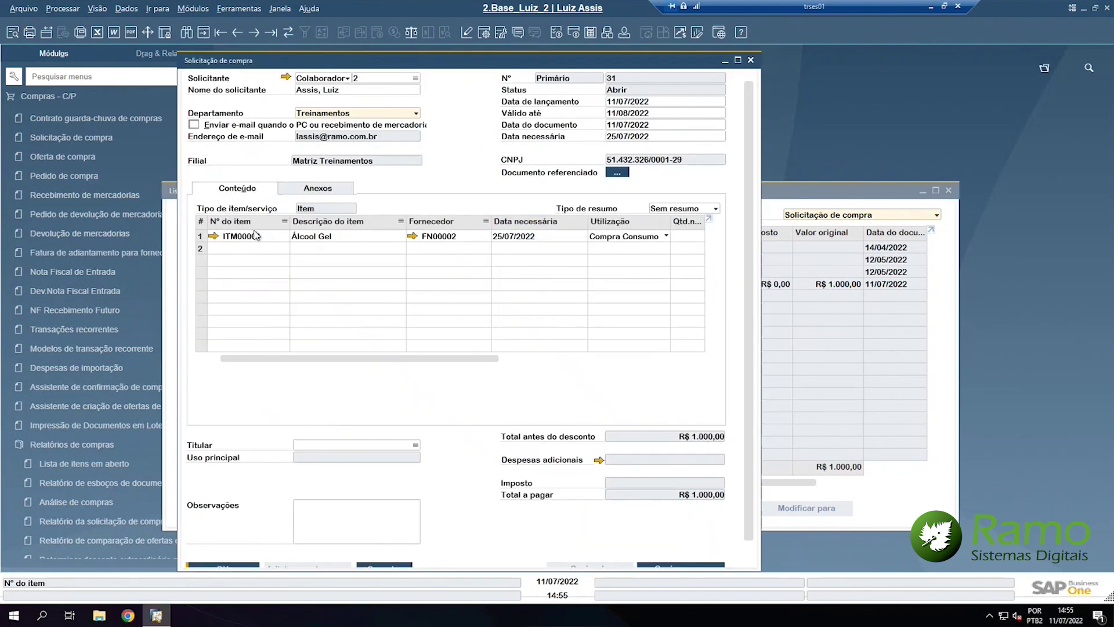
pyautogui.rightClick(473, 131)
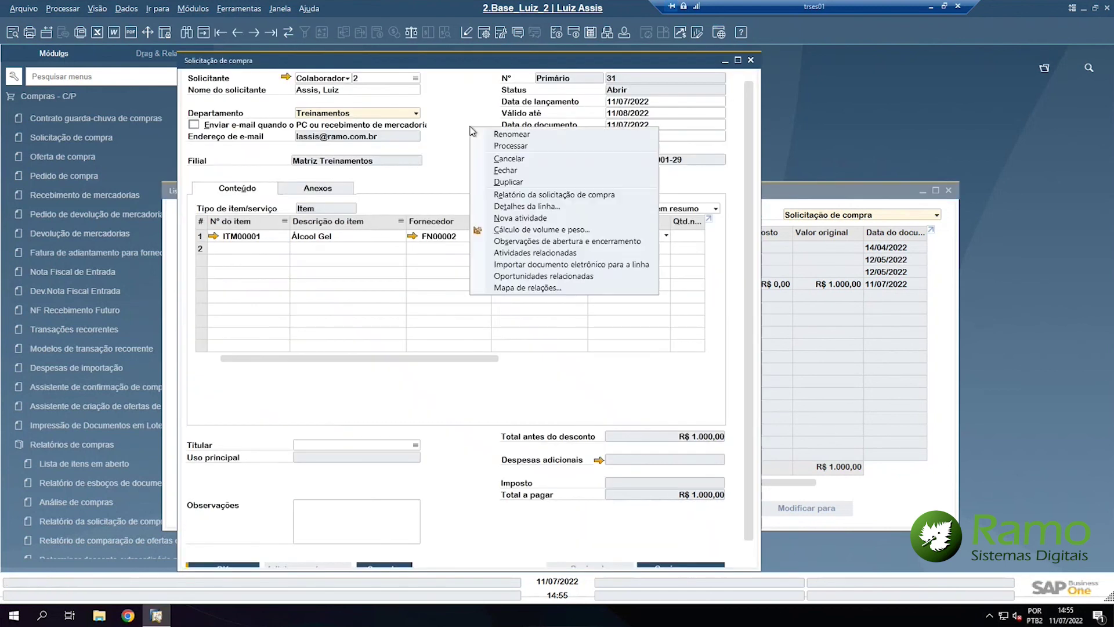
pyautogui.click(754, 61)
pyautogui.click(753, 60)
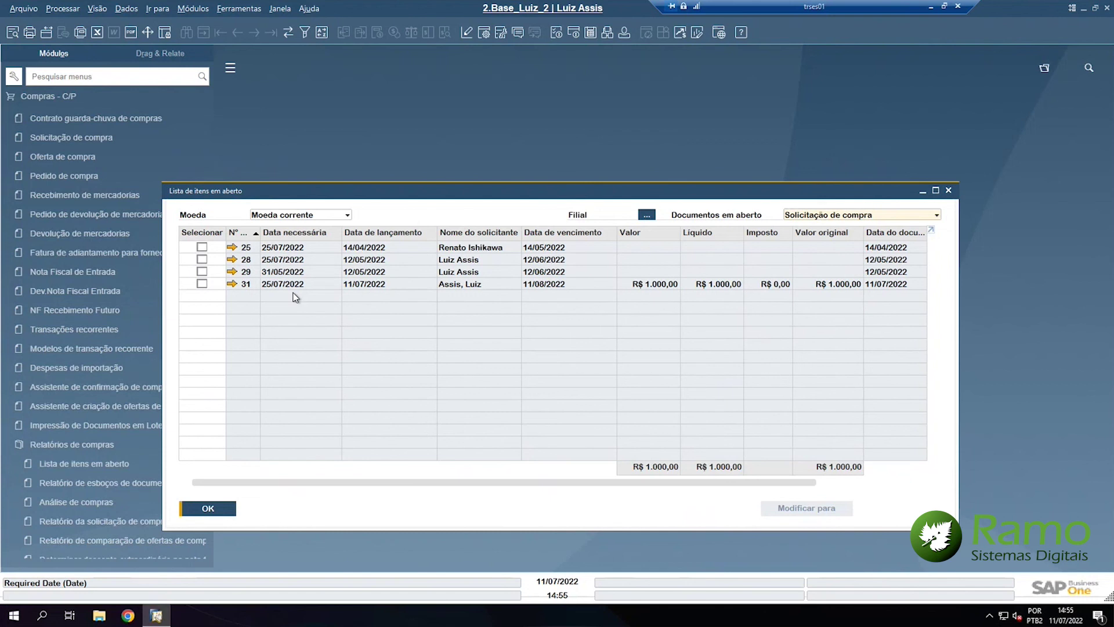
# - Open the R$ 1.000,00 purchase request from the list and copy it to an Oferta de compra
pyautogui.click(231, 286)
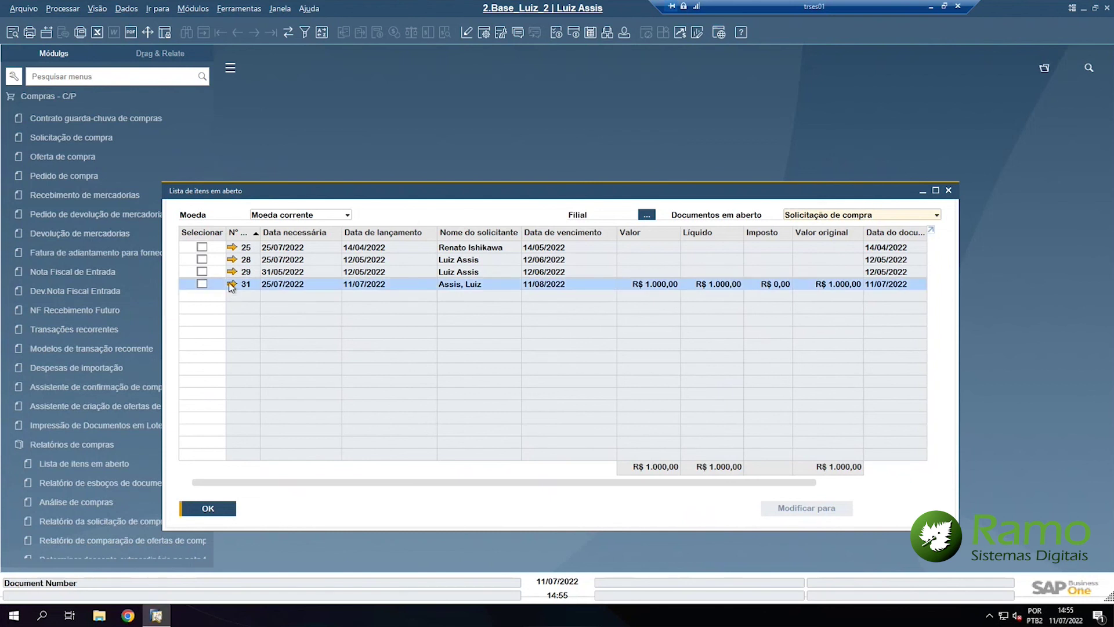
pyautogui.click(230, 283)
pyautogui.scroll(-1, 724, 280)
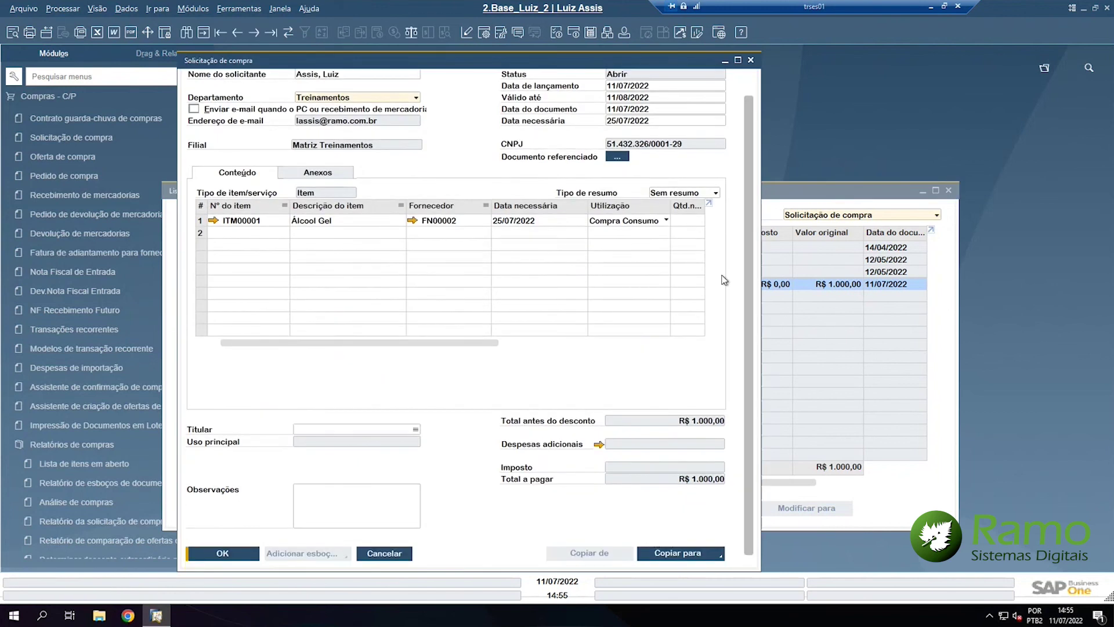
pyautogui.click(673, 554)
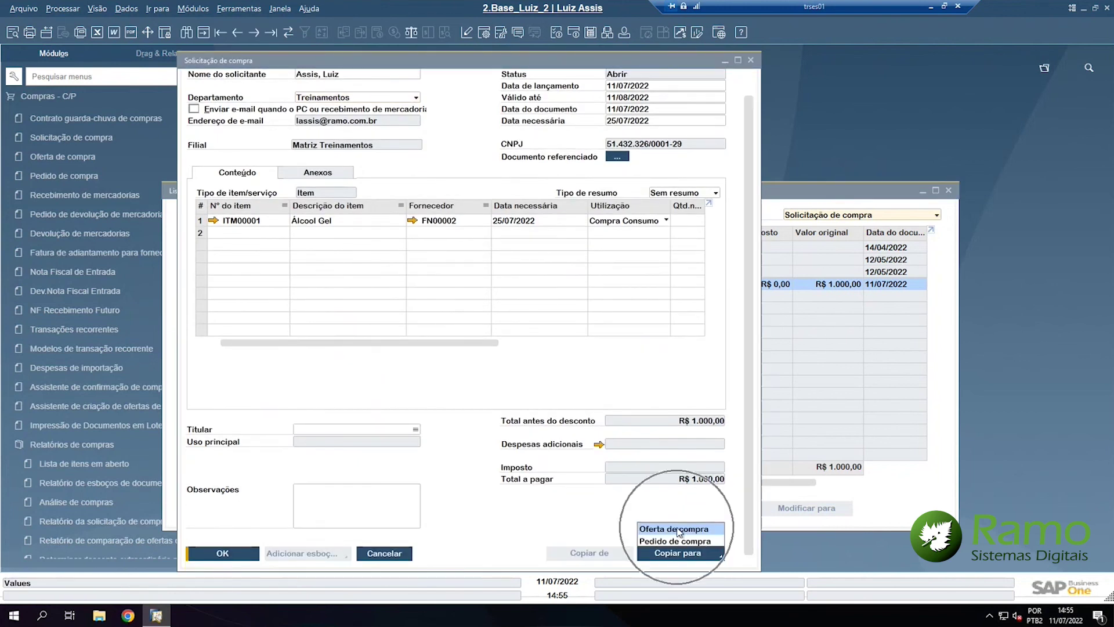
pyautogui.click(676, 530)
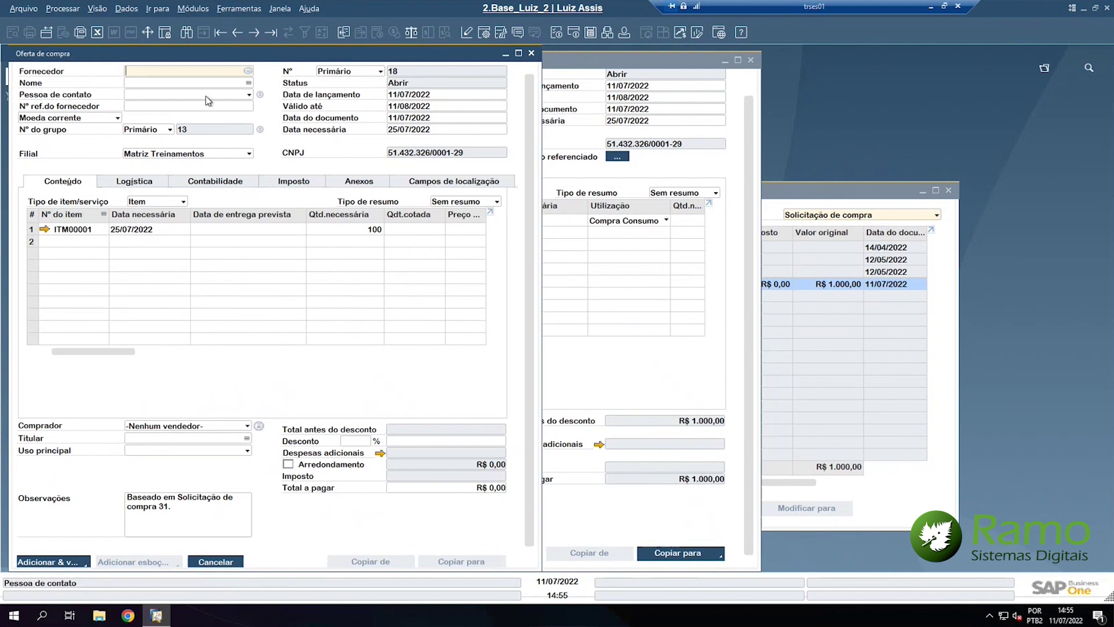
# - Choose FN Ramo Sistemas as the supplier of the purchase quotation
pyautogui.click(191, 83)
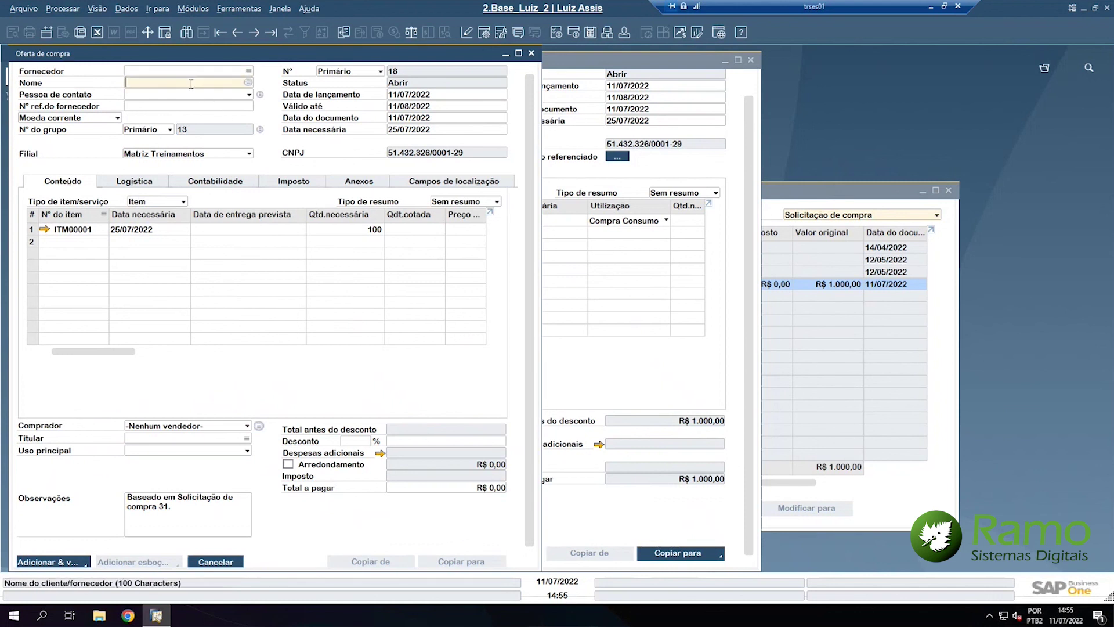
pyautogui.click(248, 82)
pyautogui.doubleClick(550, 165)
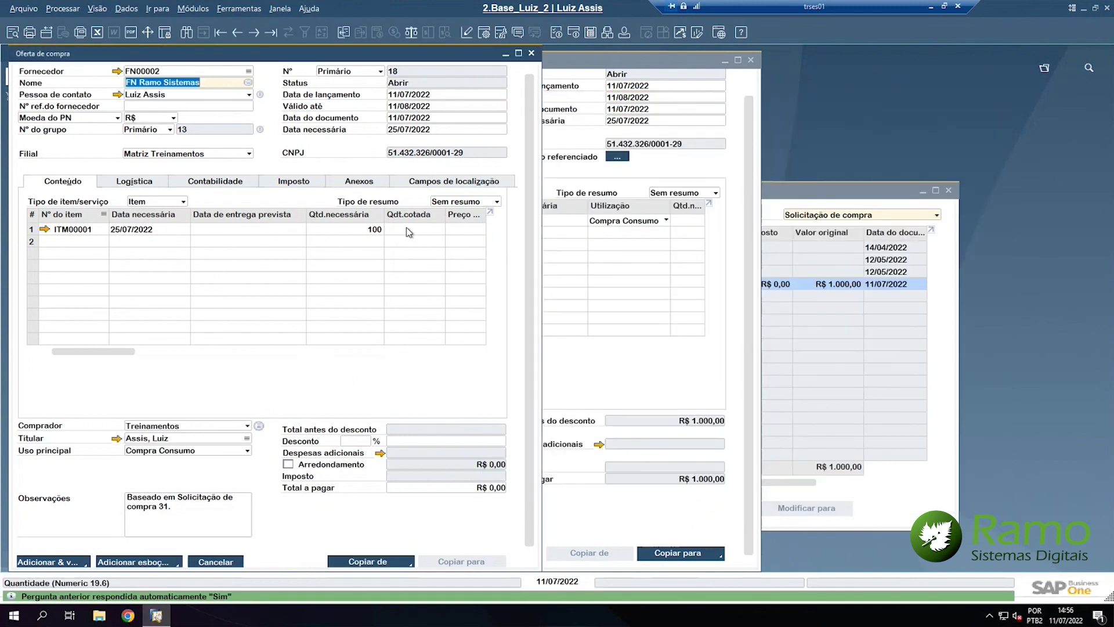
# - Set the ITM00001 line's quoted quantity to 100 and its unit price to R$ 10,00
pyautogui.click(395, 235)
pyautogui.write('100')
pyautogui.press('Tab')
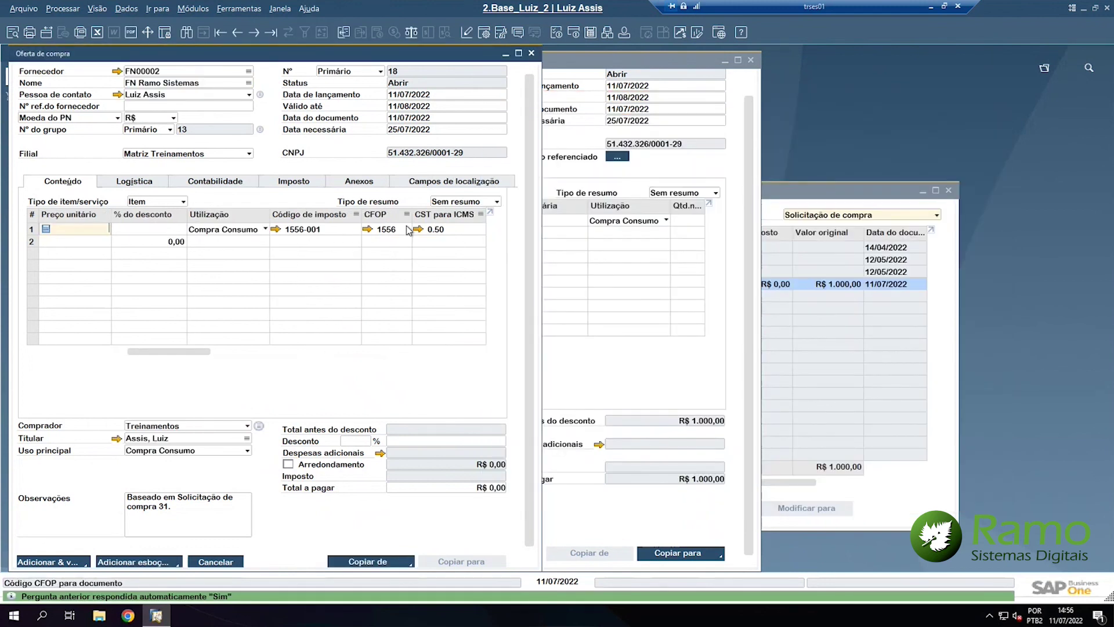
pyautogui.write('10')
pyautogui.press('Tab')
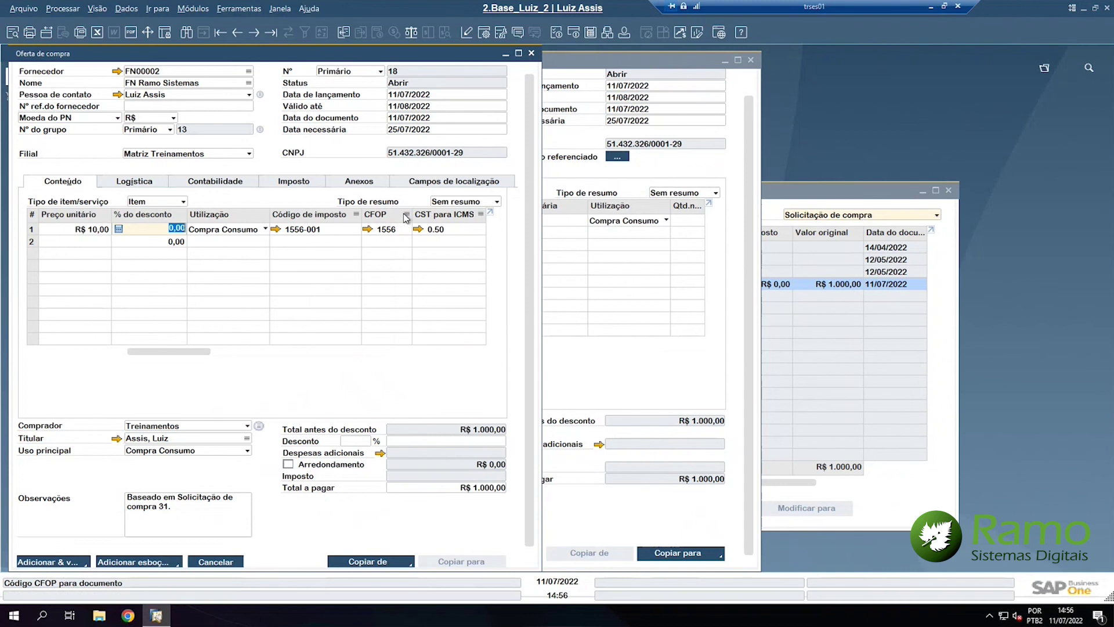
# - Add the purchase quotation for FN Ramo Sistemas and close its form
pyautogui.moveTo(366, 53); pyautogui.dragTo(878, 42)
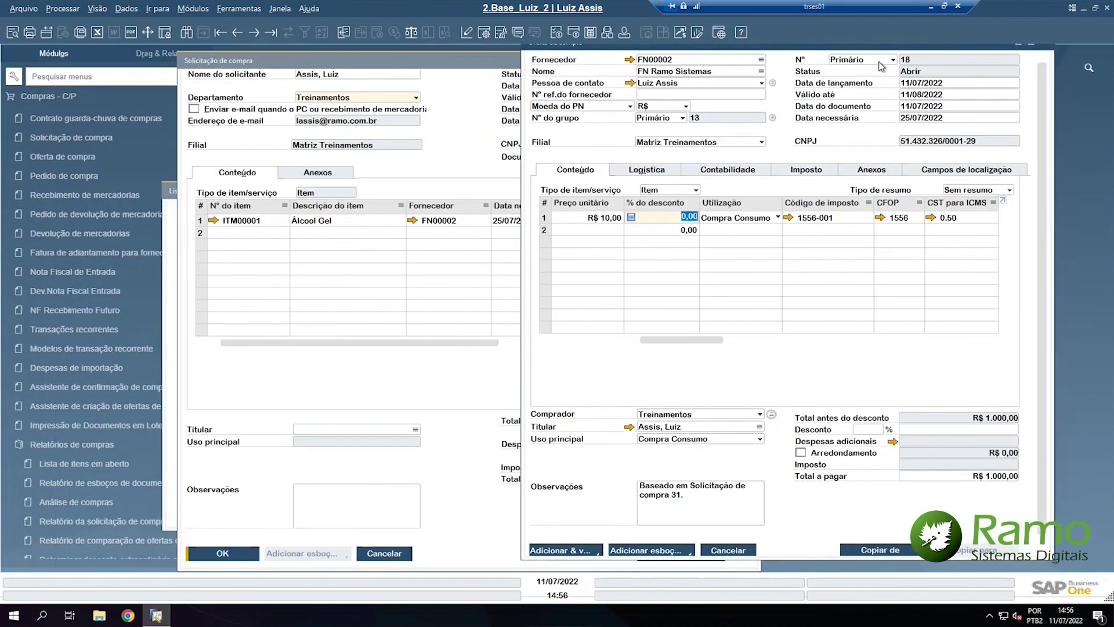
pyautogui.click(573, 550)
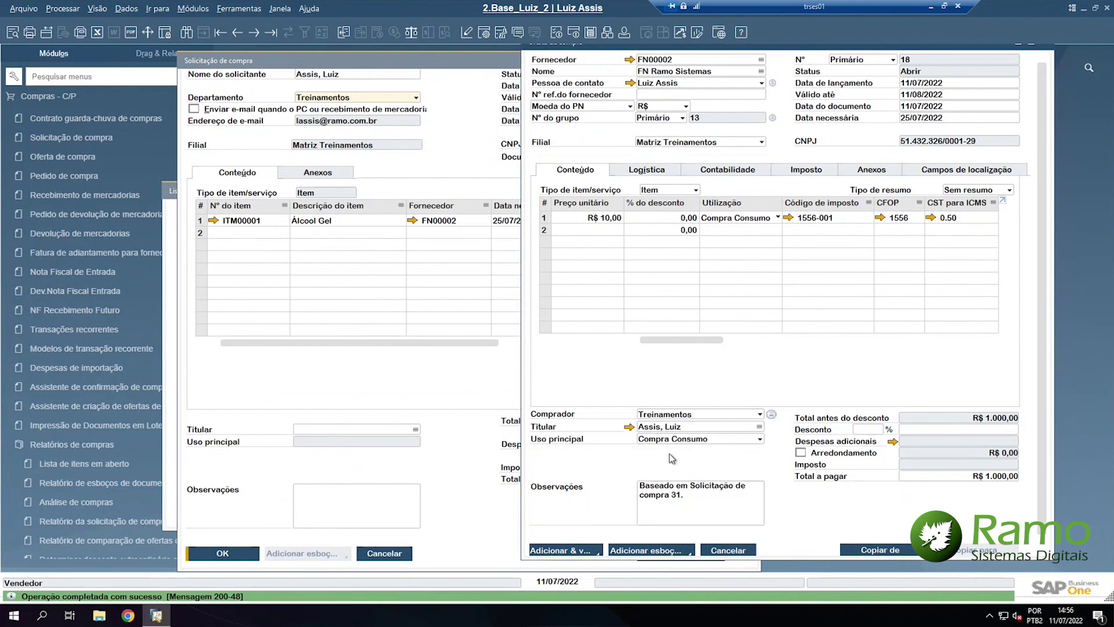
pyautogui.click(733, 555)
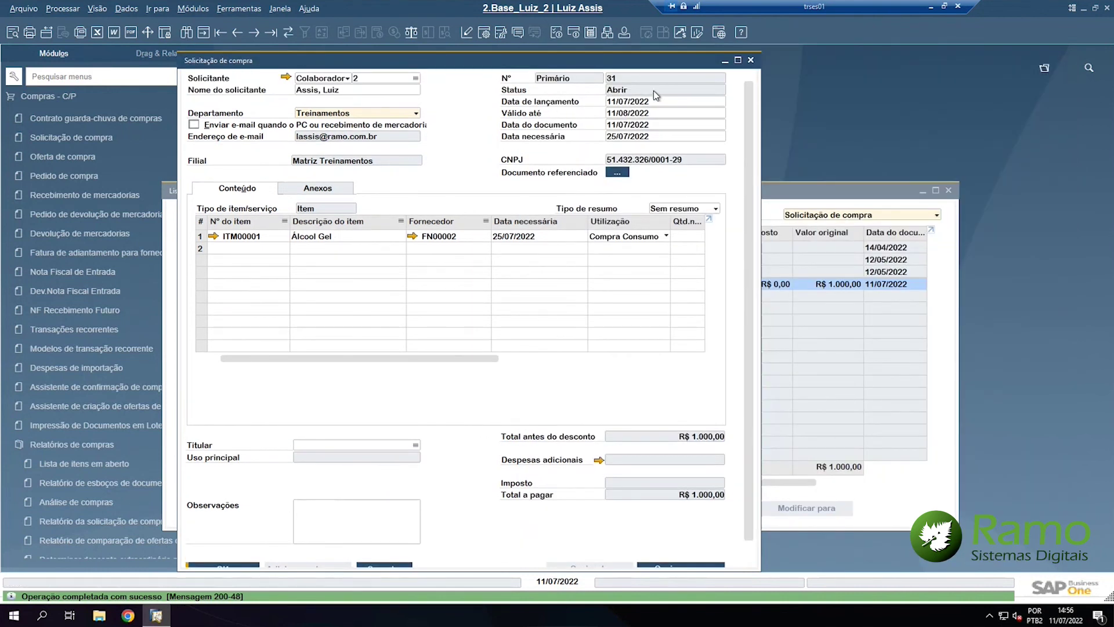
# - Close the purchase request and the open items lists, and reopen Lista de itens em aberto
pyautogui.press('Escape')
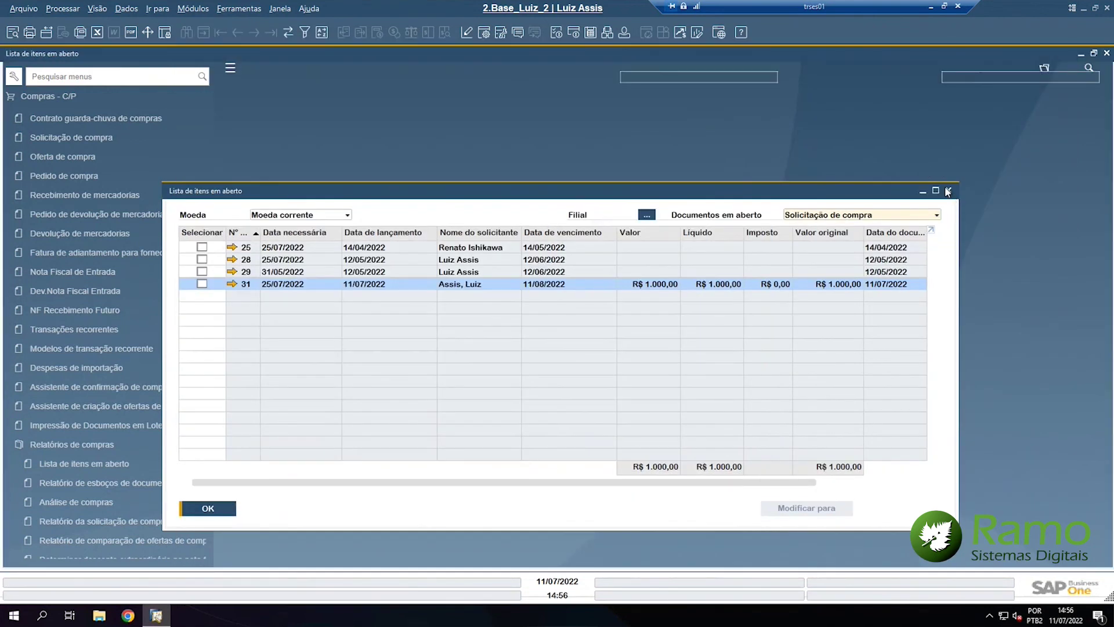
pyautogui.click(948, 191)
pyautogui.click(1106, 53)
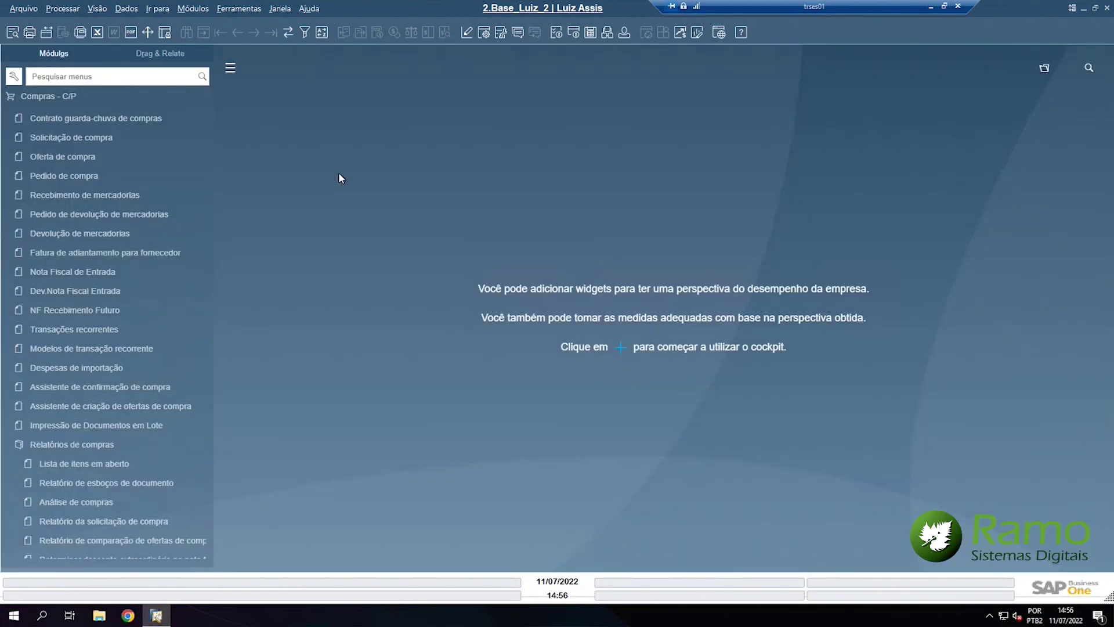
pyautogui.click(30, 464)
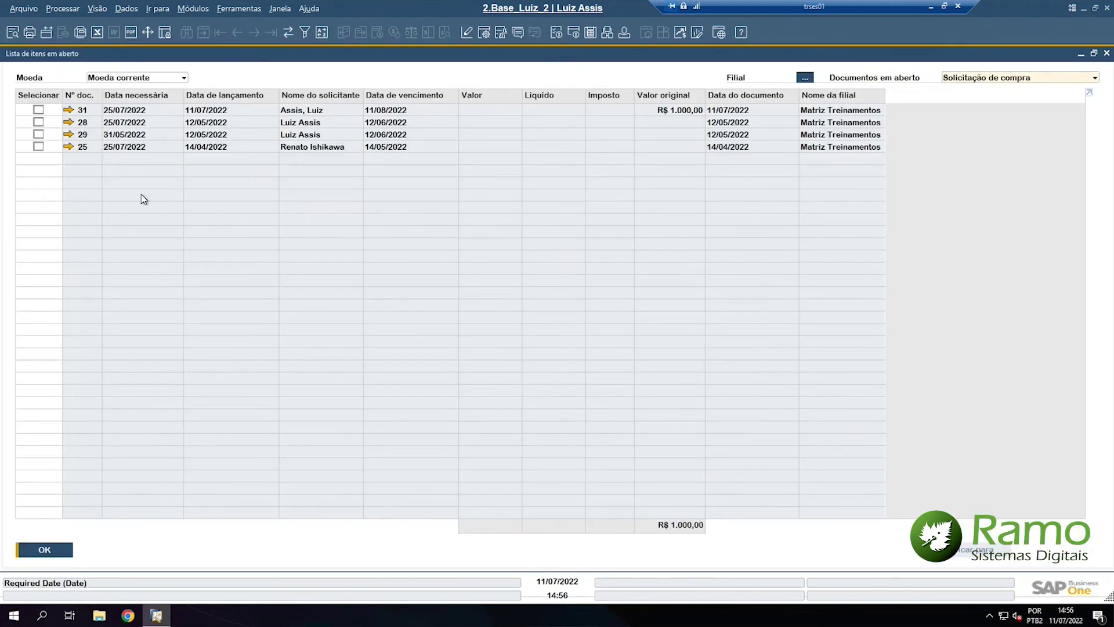
# - Open the R$ 1.000,00 purchase request from the refreshed list and display its Mapa de relações
pyautogui.click(87, 110)
pyautogui.click(70, 109)
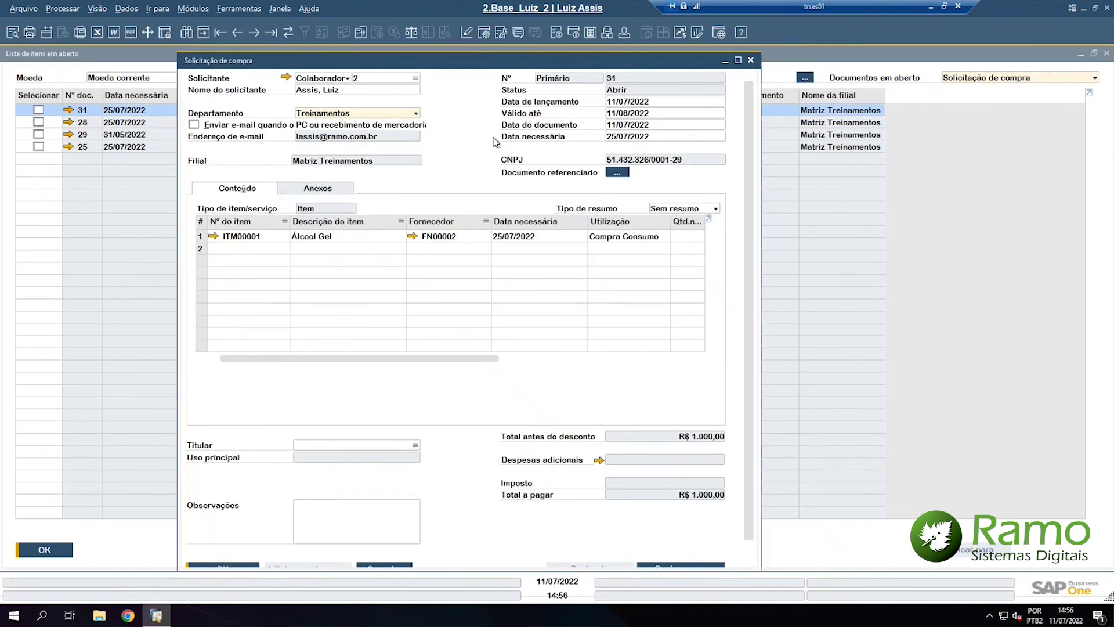
pyautogui.rightClick(461, 131)
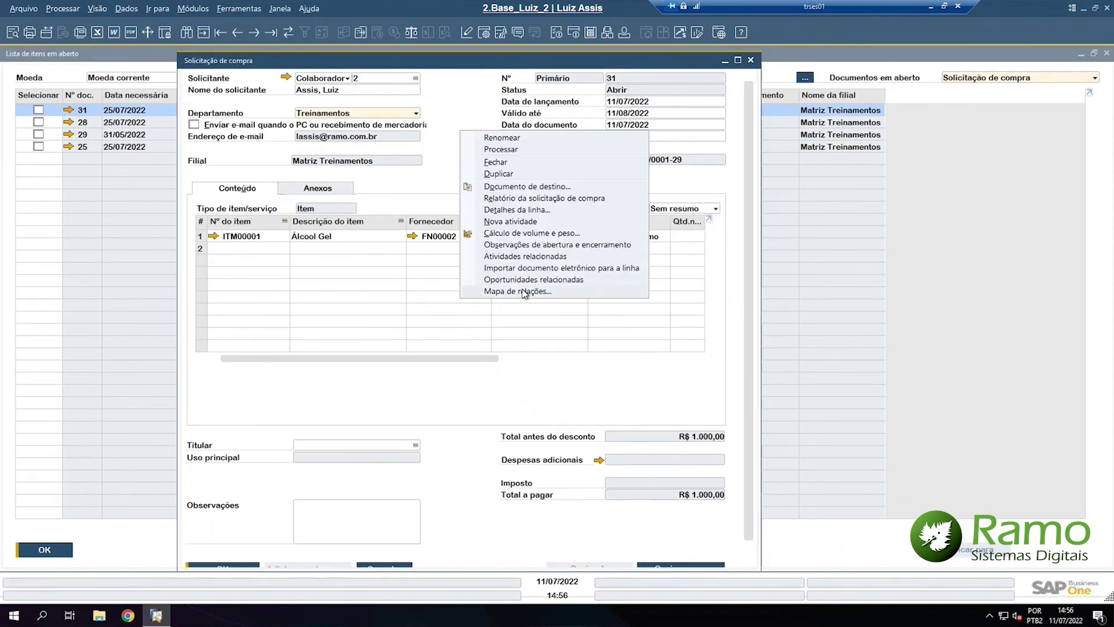
pyautogui.click(524, 291)
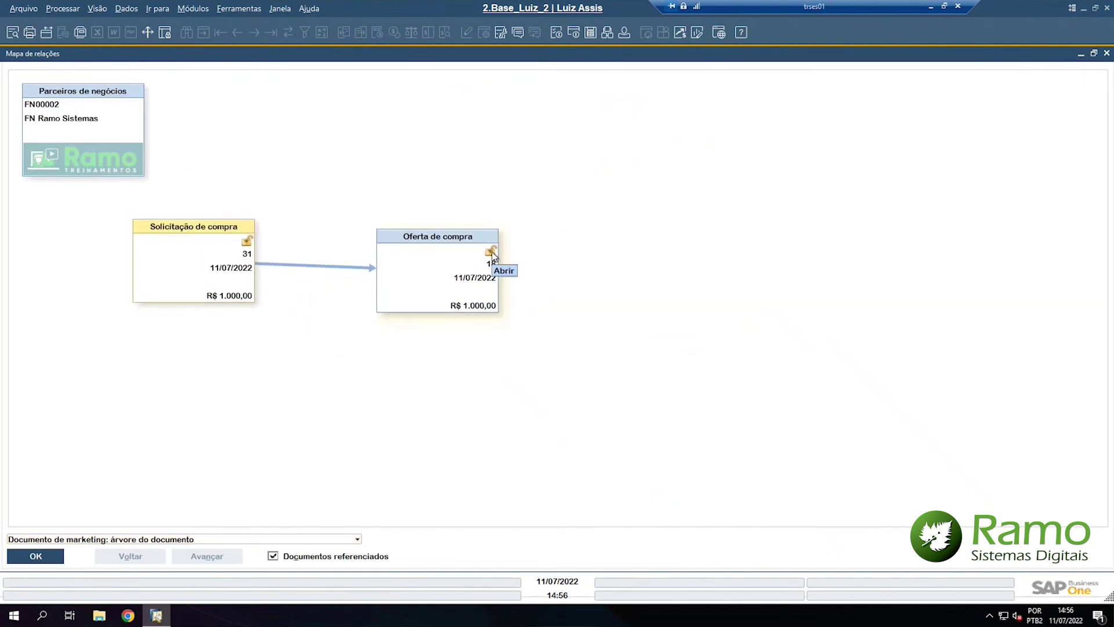
# - Open the Oferta de compra from the relationship map and copy it to a Pedido de compra, closing other quotations with the same group number
pyautogui.click(491, 253)
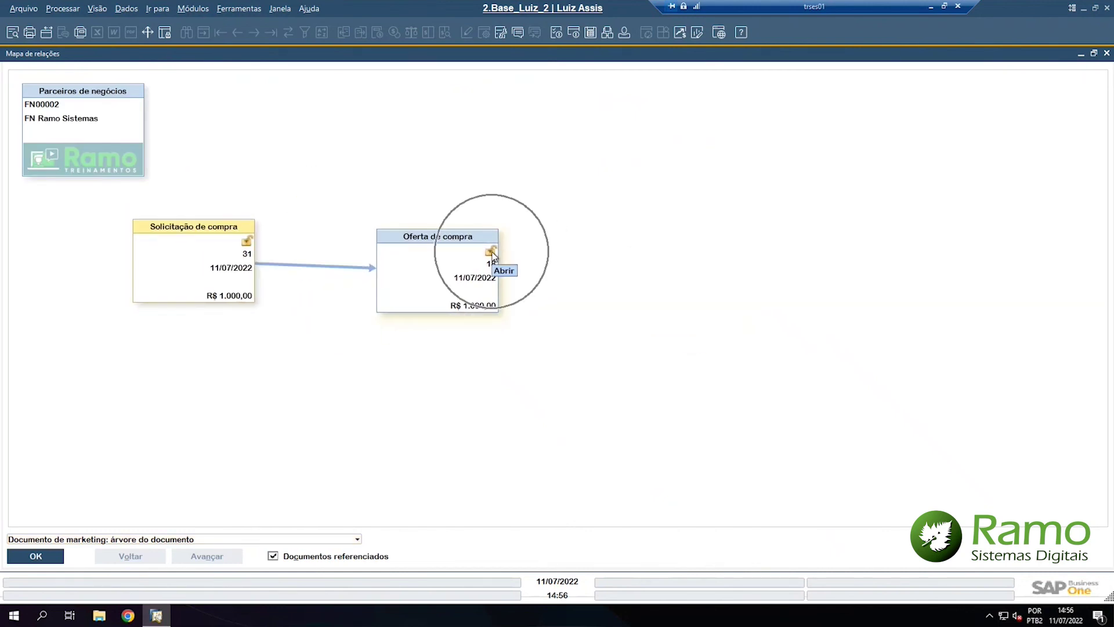
pyautogui.doubleClick(428, 280)
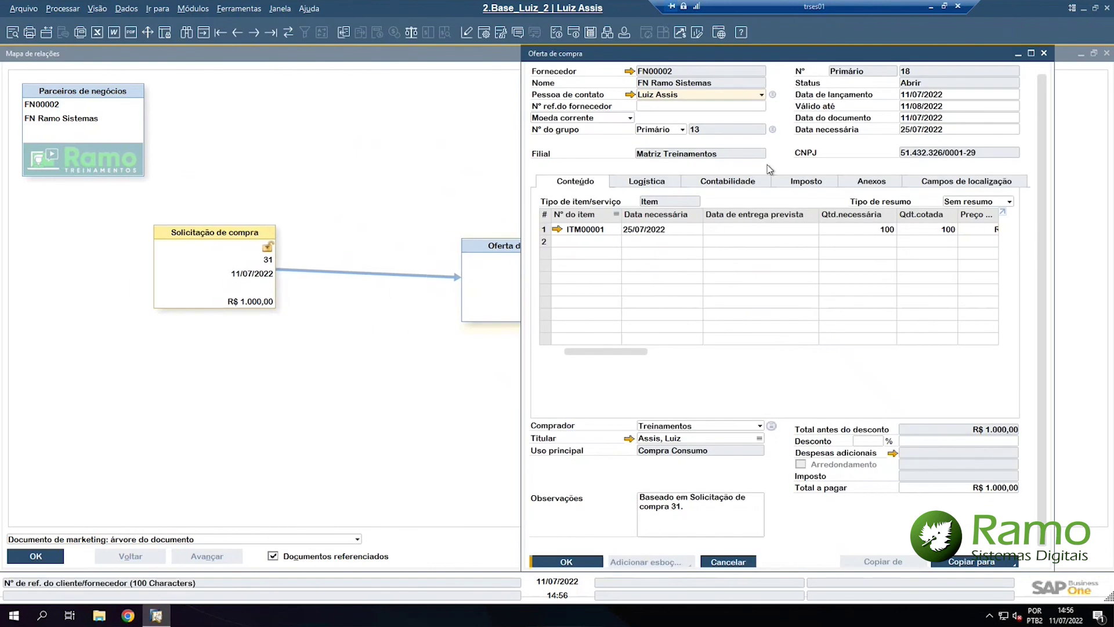
pyautogui.scroll(-1, 1046, 209)
pyautogui.click(975, 549)
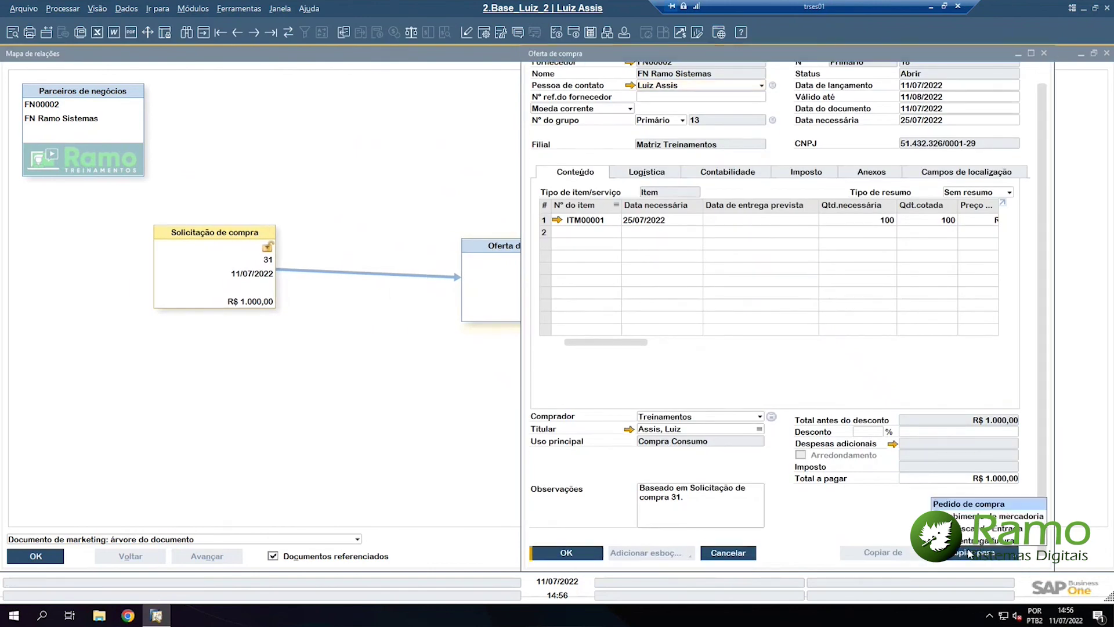
pyautogui.click(982, 511)
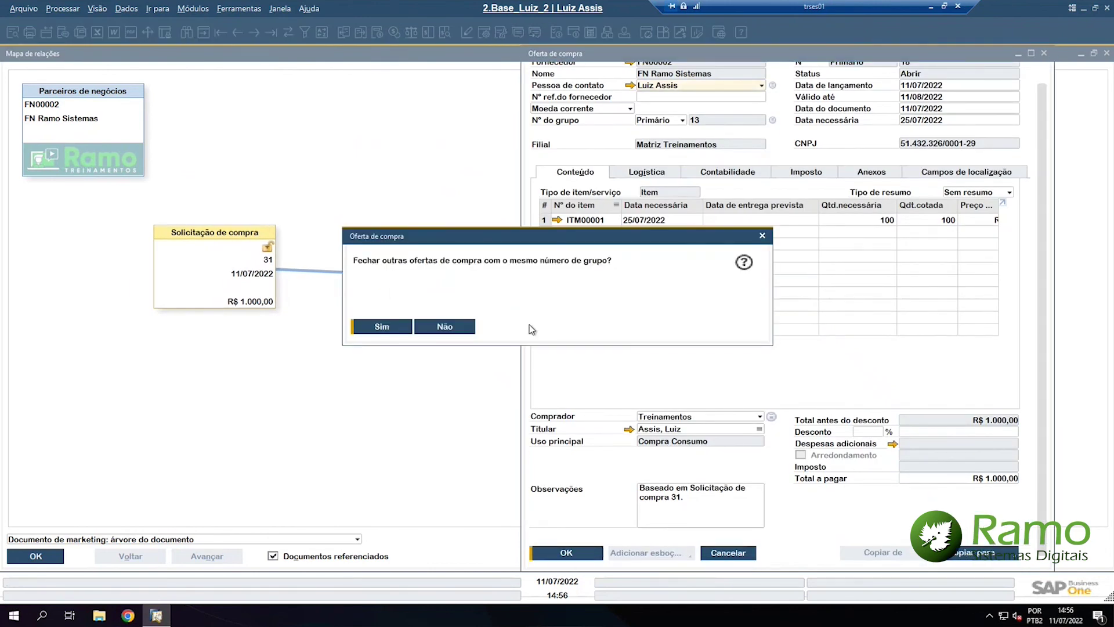
pyautogui.click(384, 325)
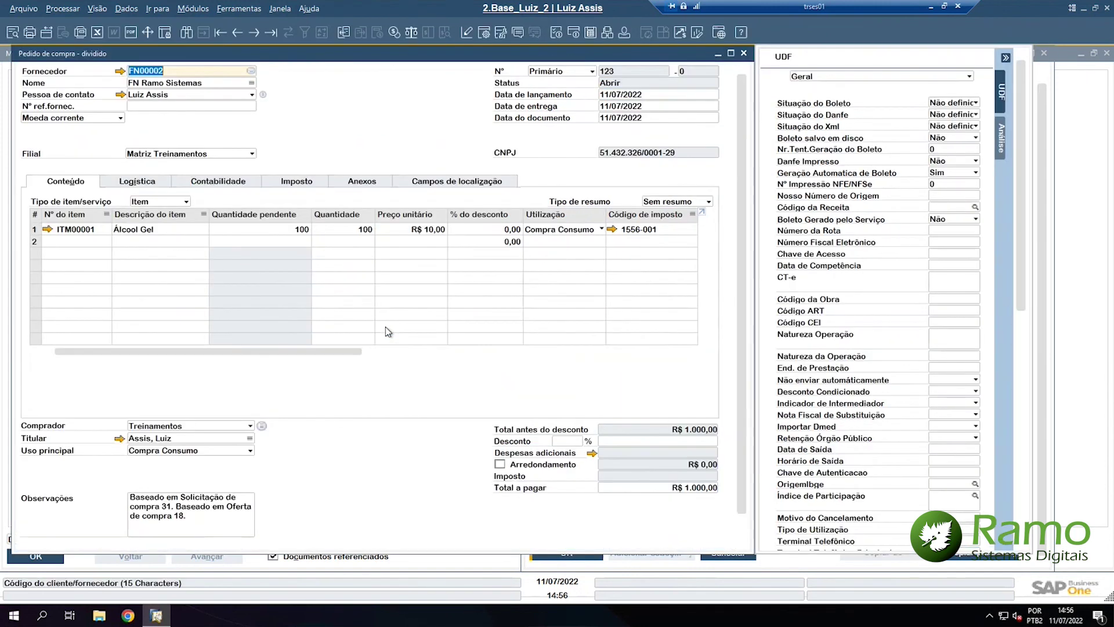
# - Set the purchase order's Data de entrega to 25/07/2022 and add the order
pyautogui.scroll(-1, 346, 457)
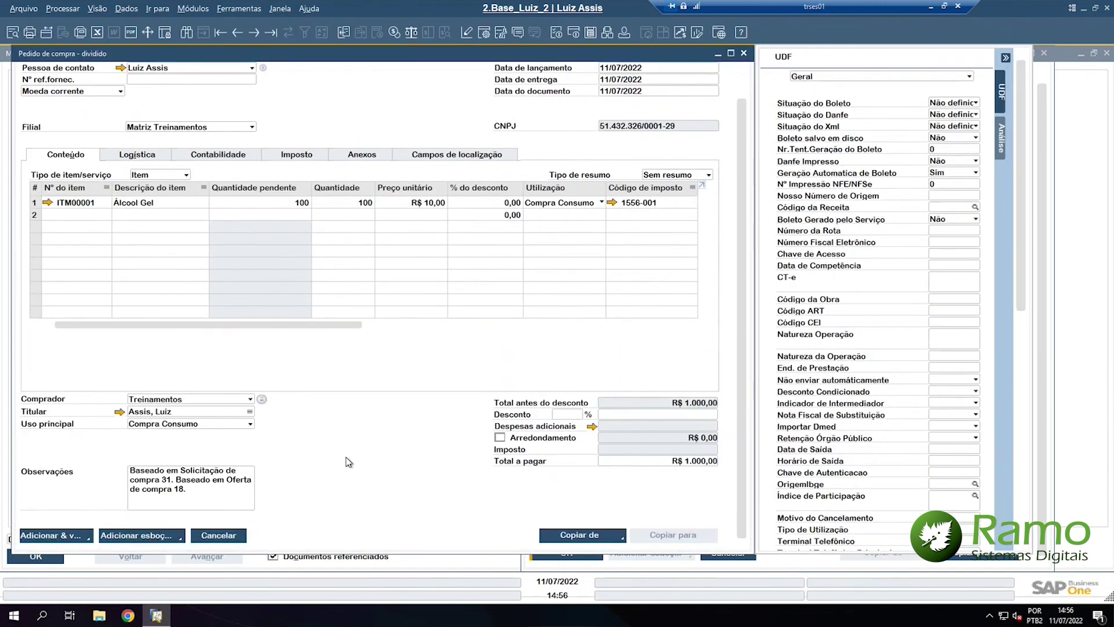
pyautogui.scroll(1, 346, 457)
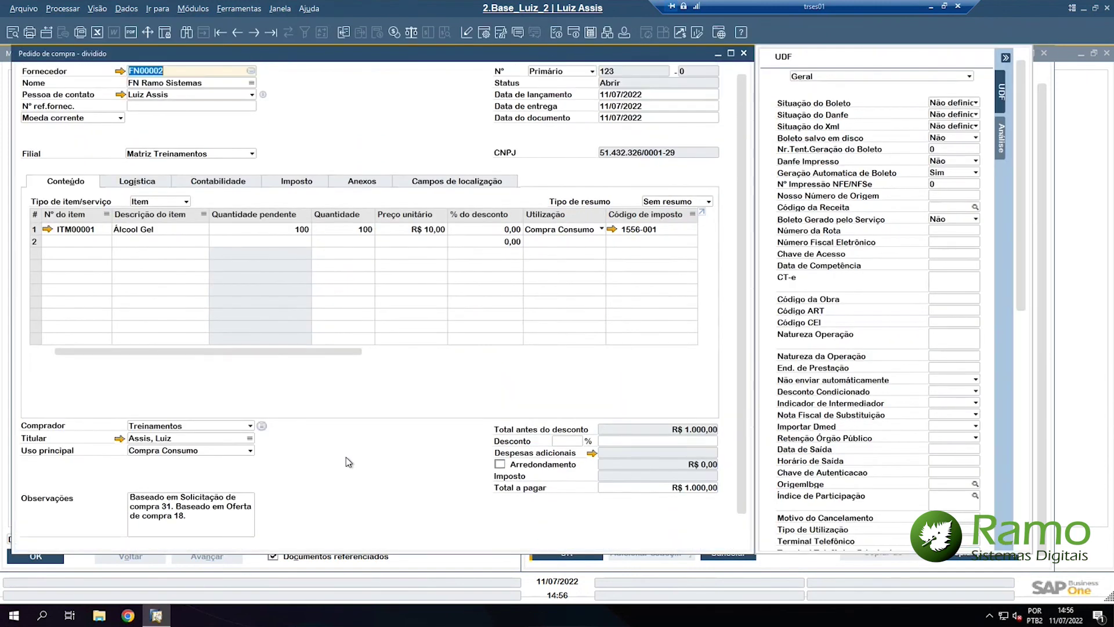
pyautogui.click(625, 108)
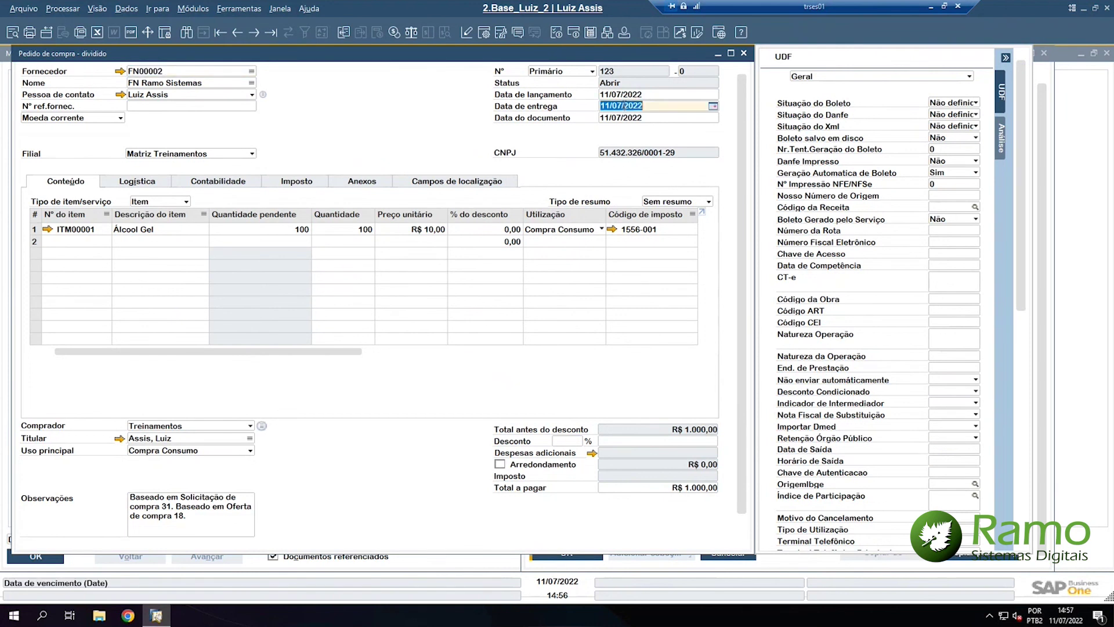
pyautogui.press('BackSpace')
pyautogui.write('25/07')
pyautogui.press('Tab')
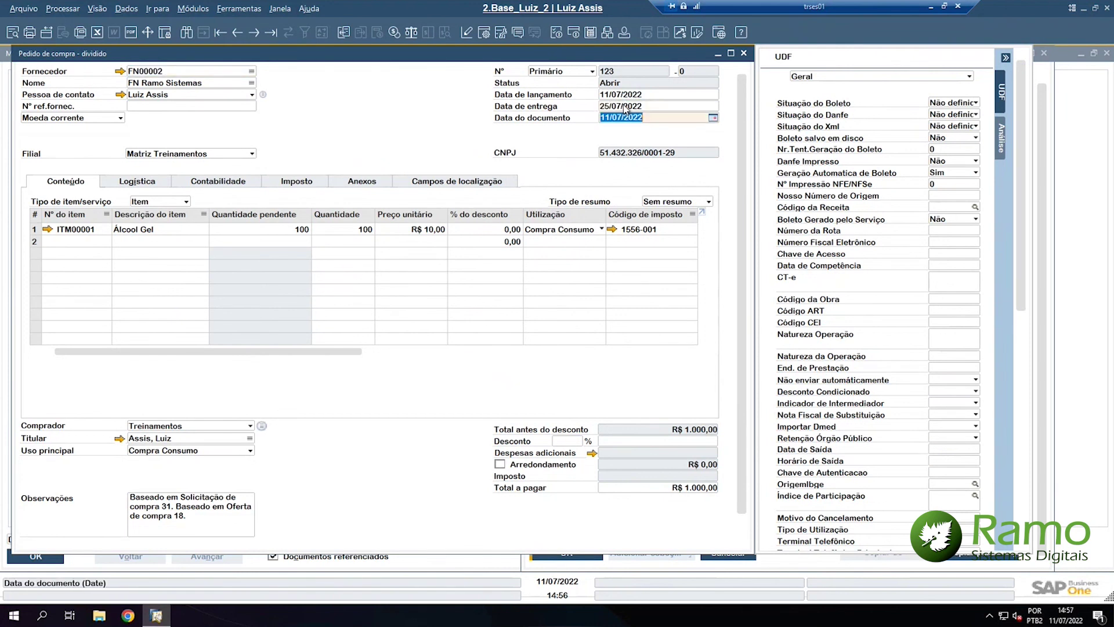
pyautogui.scroll(-1, 343, 491)
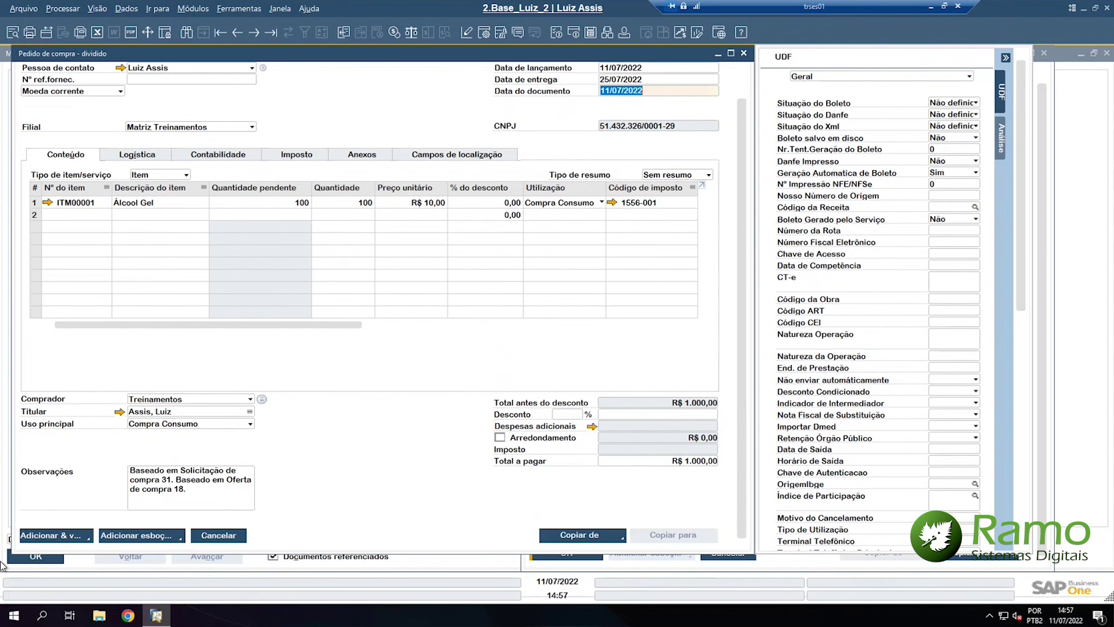
pyautogui.click(69, 534)
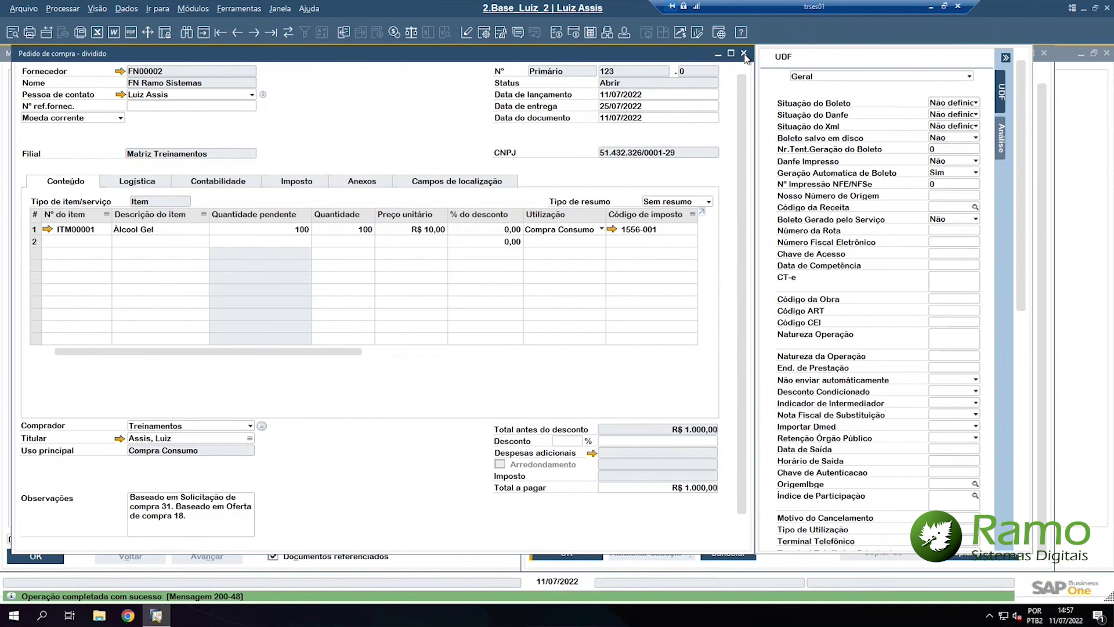
# - Display the new purchase order's Mapa de relações, place the Solicitação de compra ahead of the quotation, and check the quotation's status
pyautogui.rightClick(381, 104)
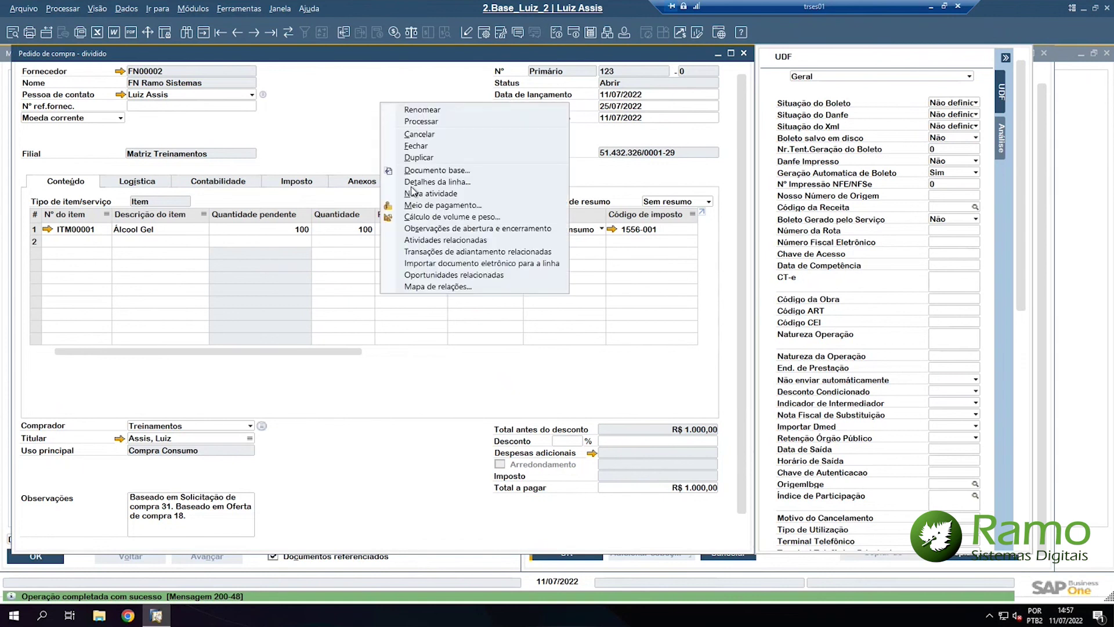
pyautogui.click(450, 287)
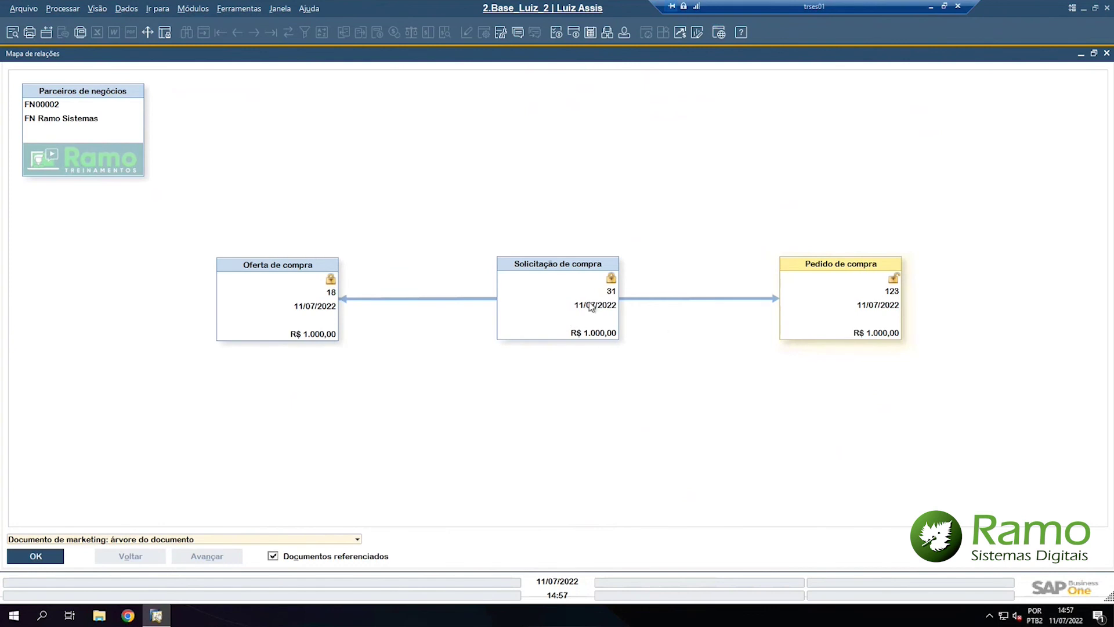
pyautogui.moveTo(587, 301); pyautogui.dragTo(190, 412)
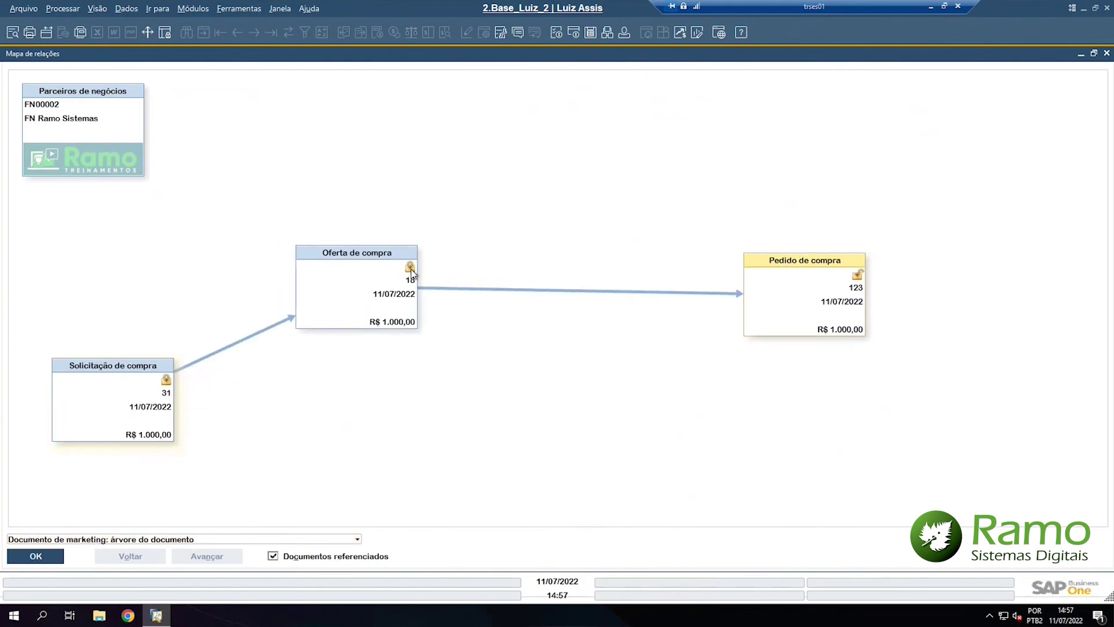
pyautogui.moveTo(411, 272)
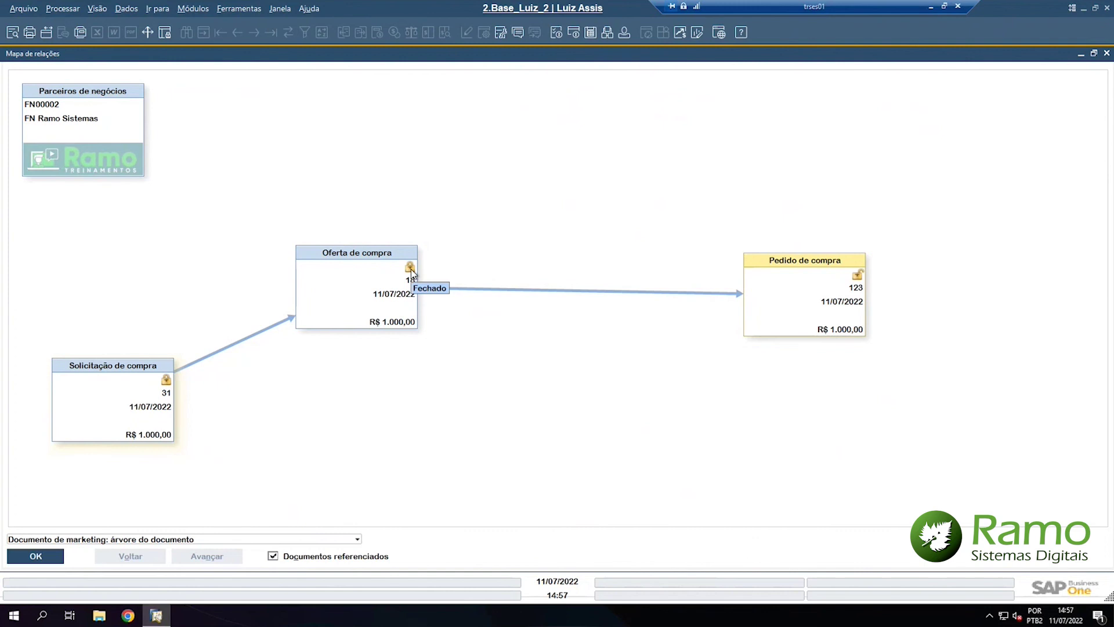
pyautogui.doubleClick(858, 281)
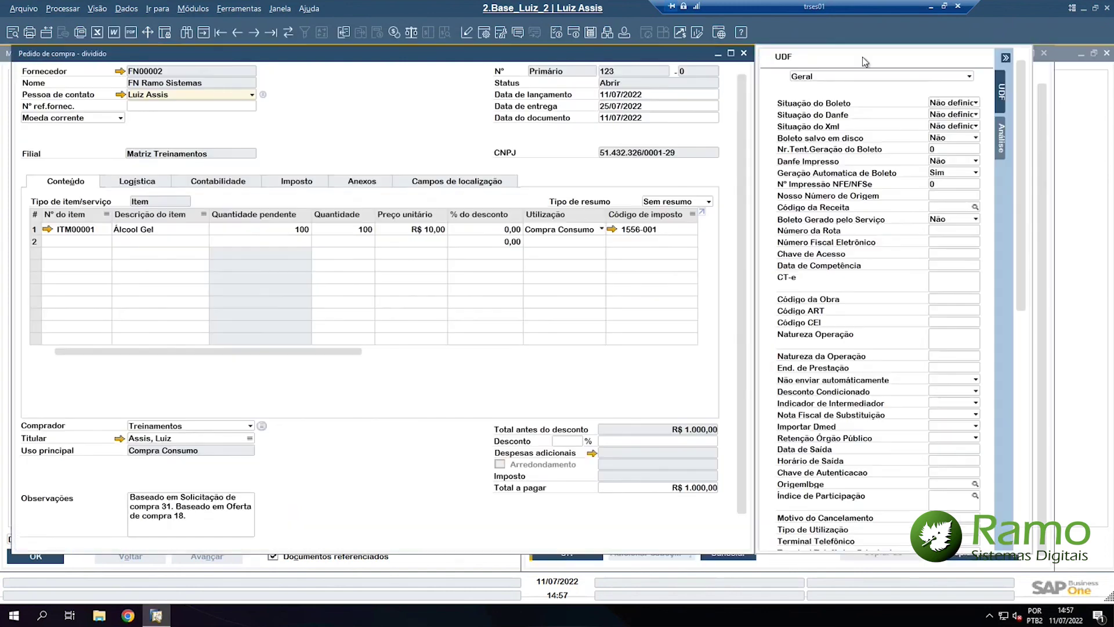
# - Close the order, quotation, relationship map and purchase request windows, and refresh Lista de itens em aberto at its normal window size
pyautogui.click(743, 53)
pyautogui.click(1044, 53)
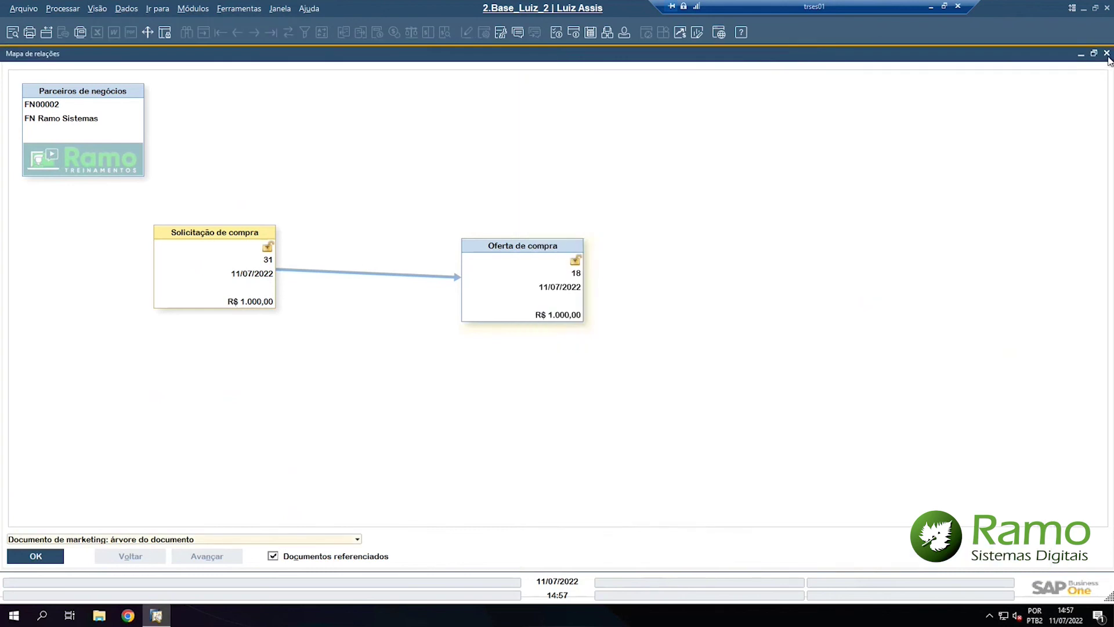
pyautogui.click(1106, 53)
pyautogui.click(750, 60)
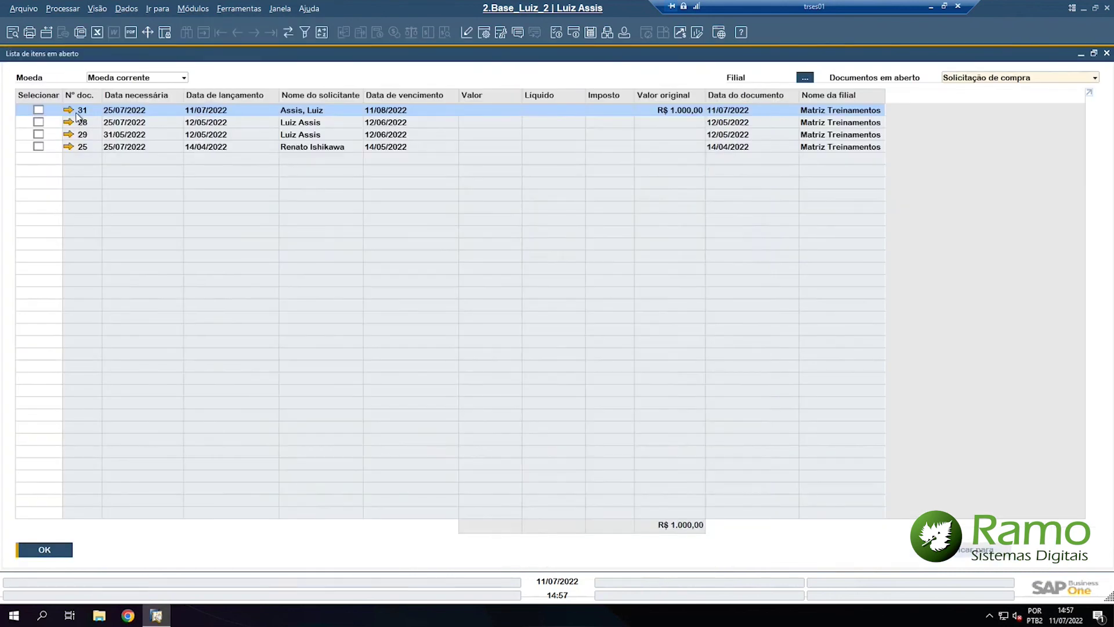
pyautogui.click(1093, 53)
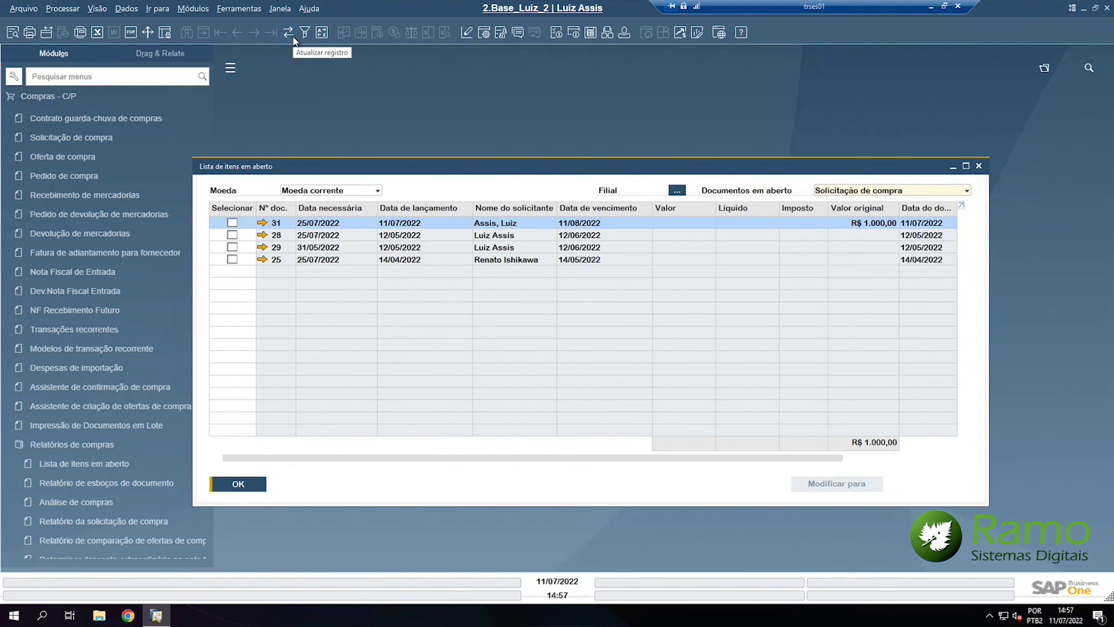
pyautogui.click(292, 35)
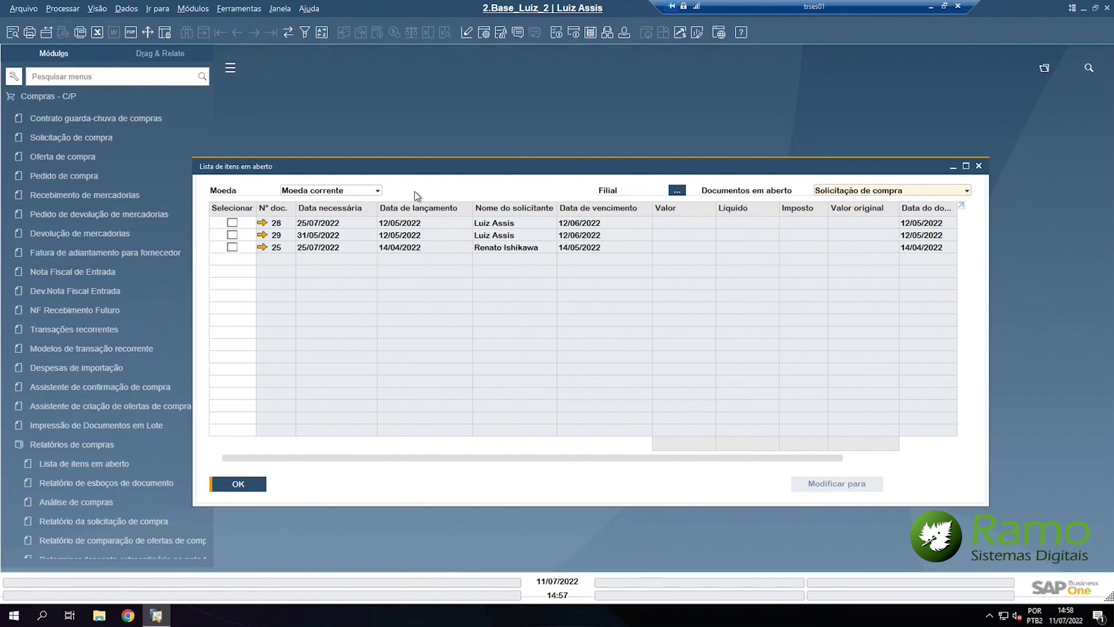
# - Open the purchase request posted on 14/04/2022, view its Mapa de relações, and return to the open items list
pyautogui.click(263, 247)
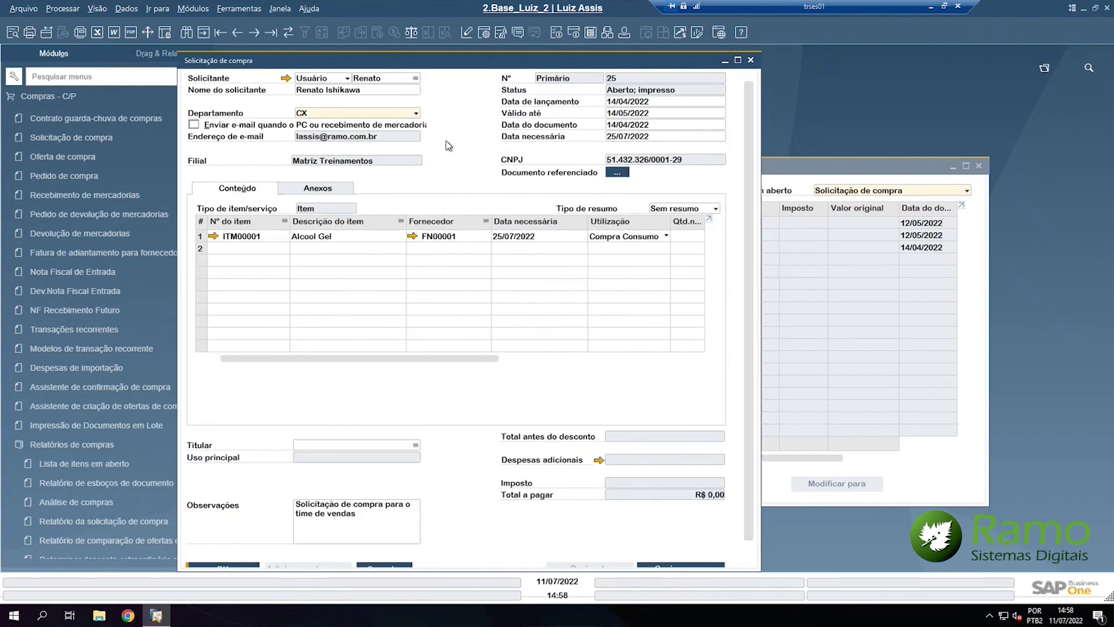
pyautogui.rightClick(447, 141)
pyautogui.click(494, 303)
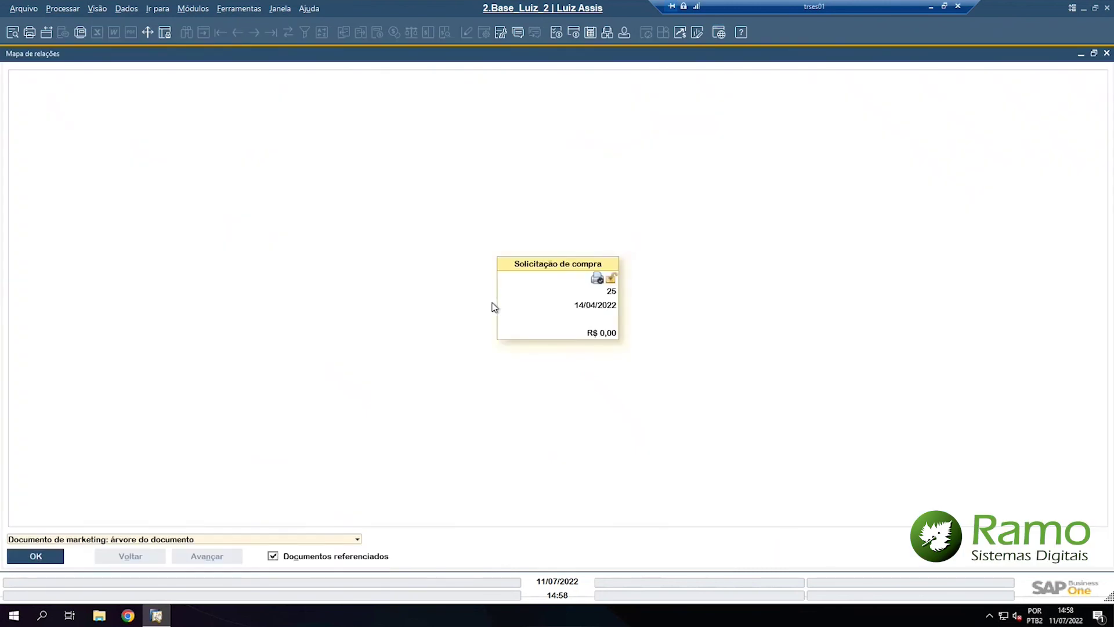
pyautogui.click(35, 555)
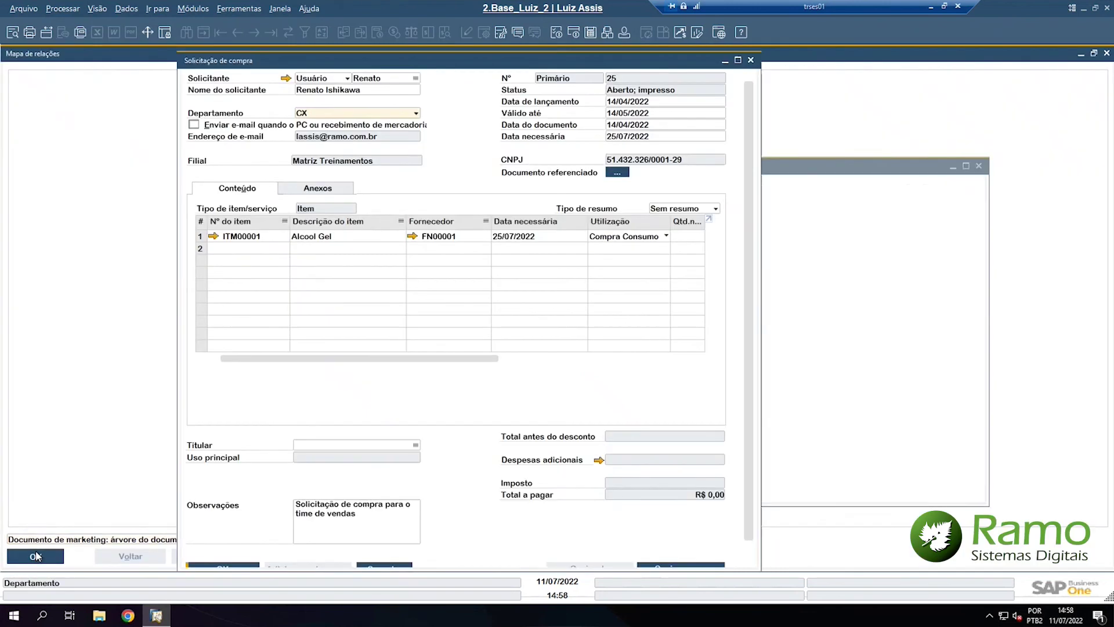
pyautogui.click(750, 60)
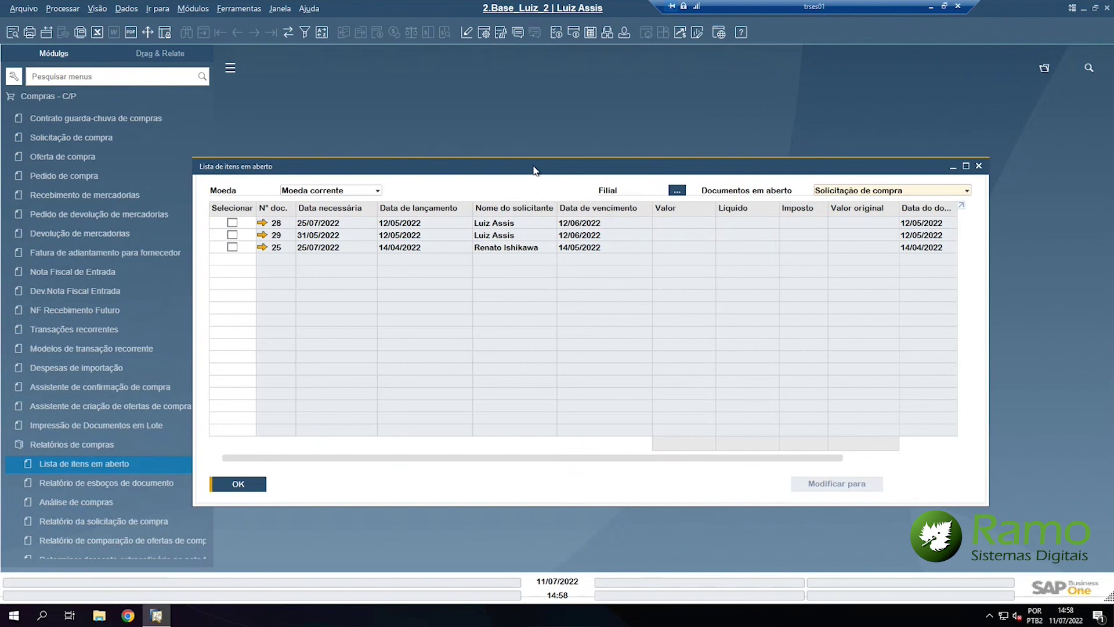